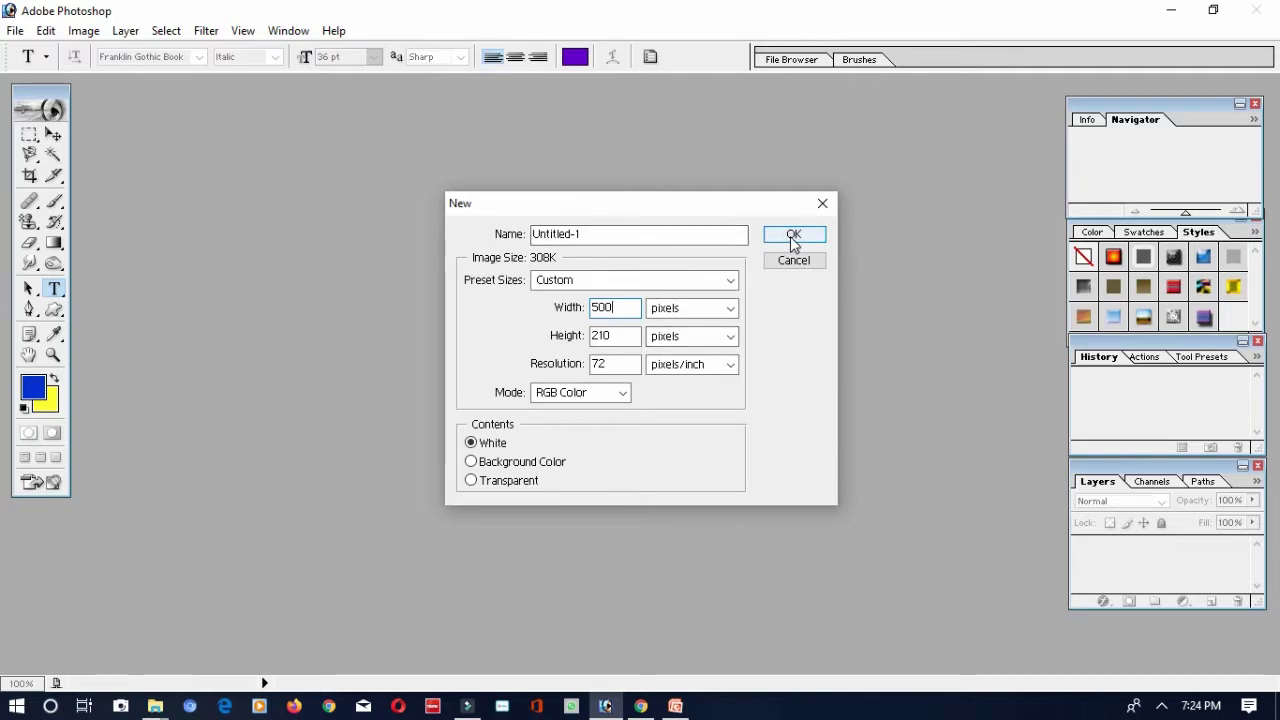
# Confirm the new white 500 × 210 px document at 72 pixels/inch.
pyautogui.click(790, 236)
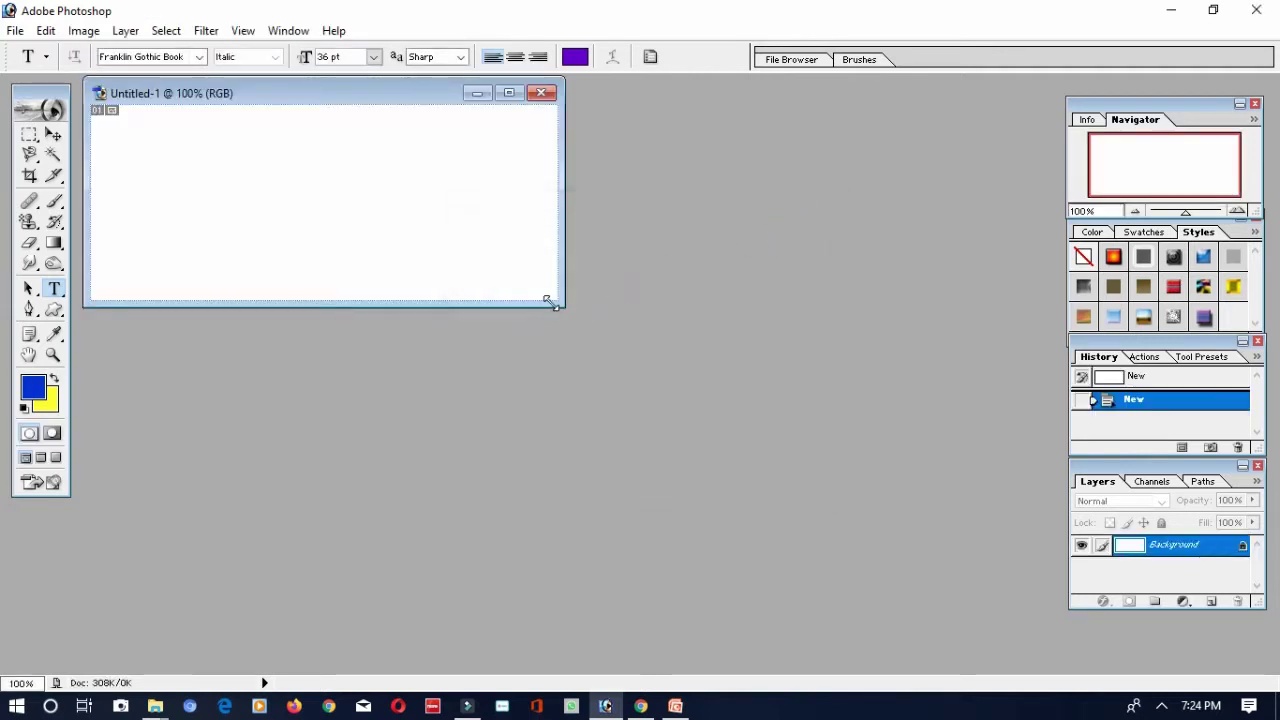
# Enlarge the Untitled-1 window, then close the blank document.
pyautogui.moveTo(549, 302); pyautogui.dragTo(857, 672)
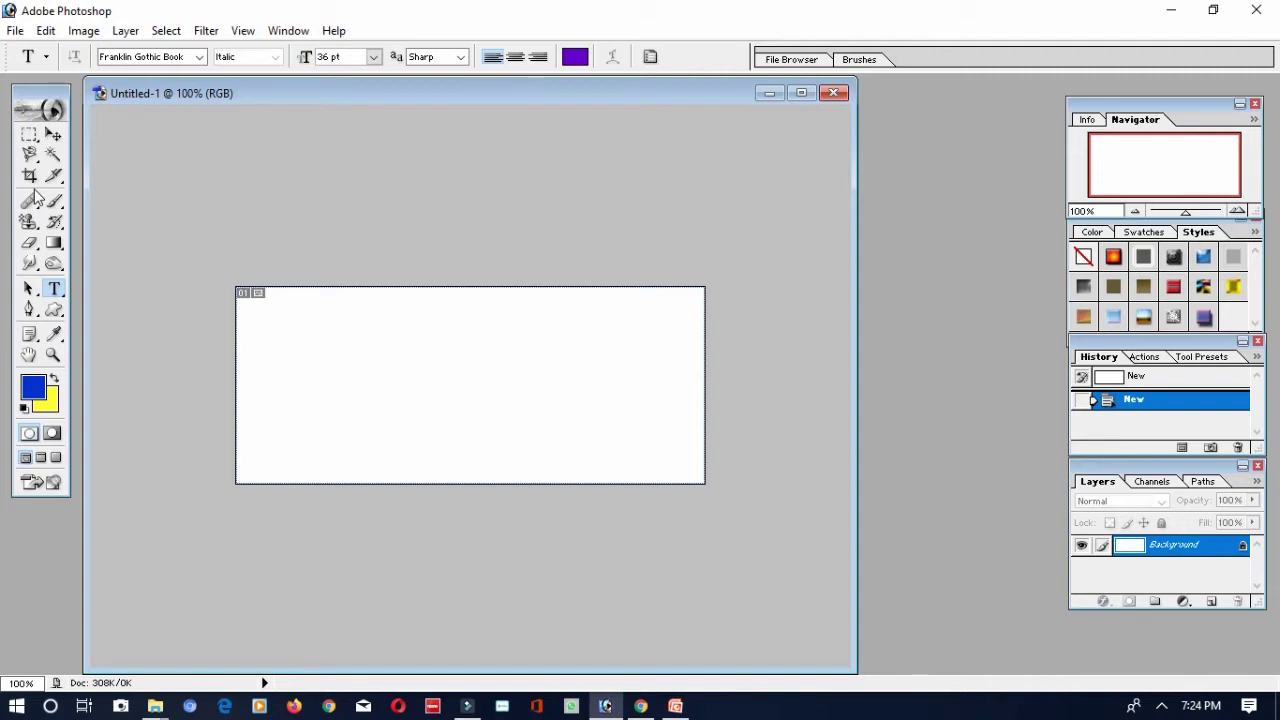
pyautogui.click(834, 92)
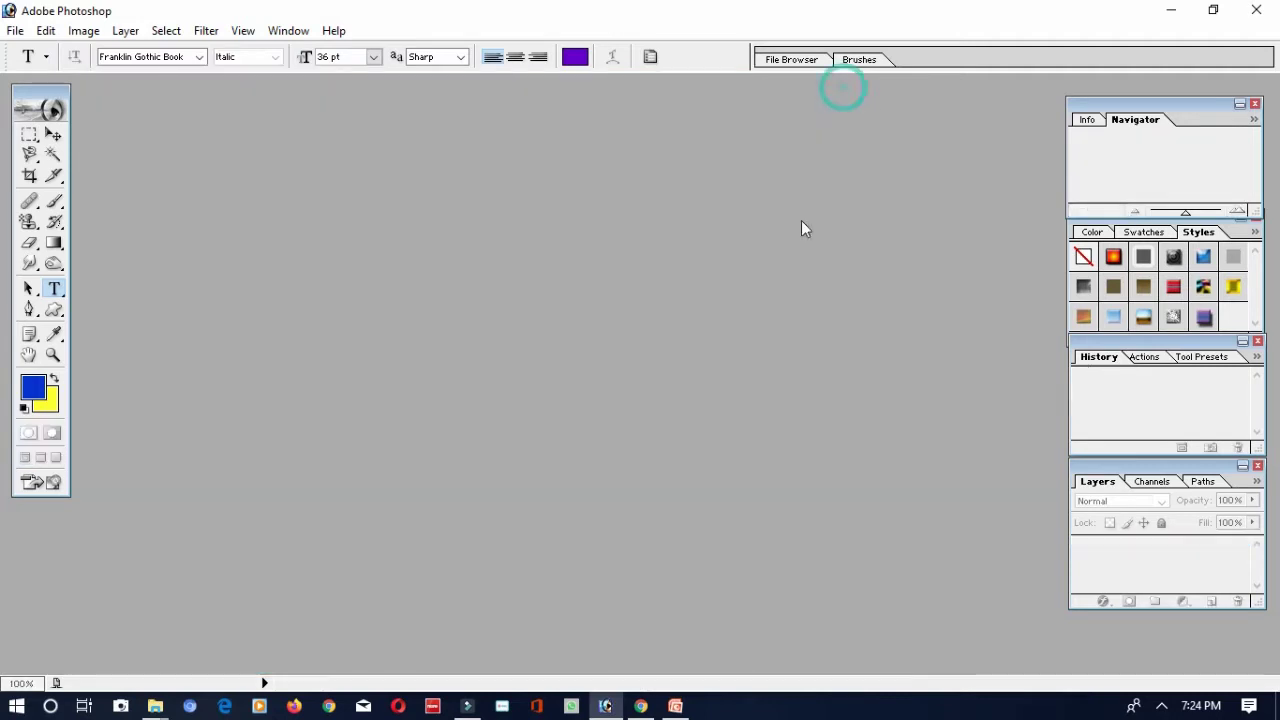
# Open the oval portrait JPEG through File > Open.
pyautogui.click(17, 31)
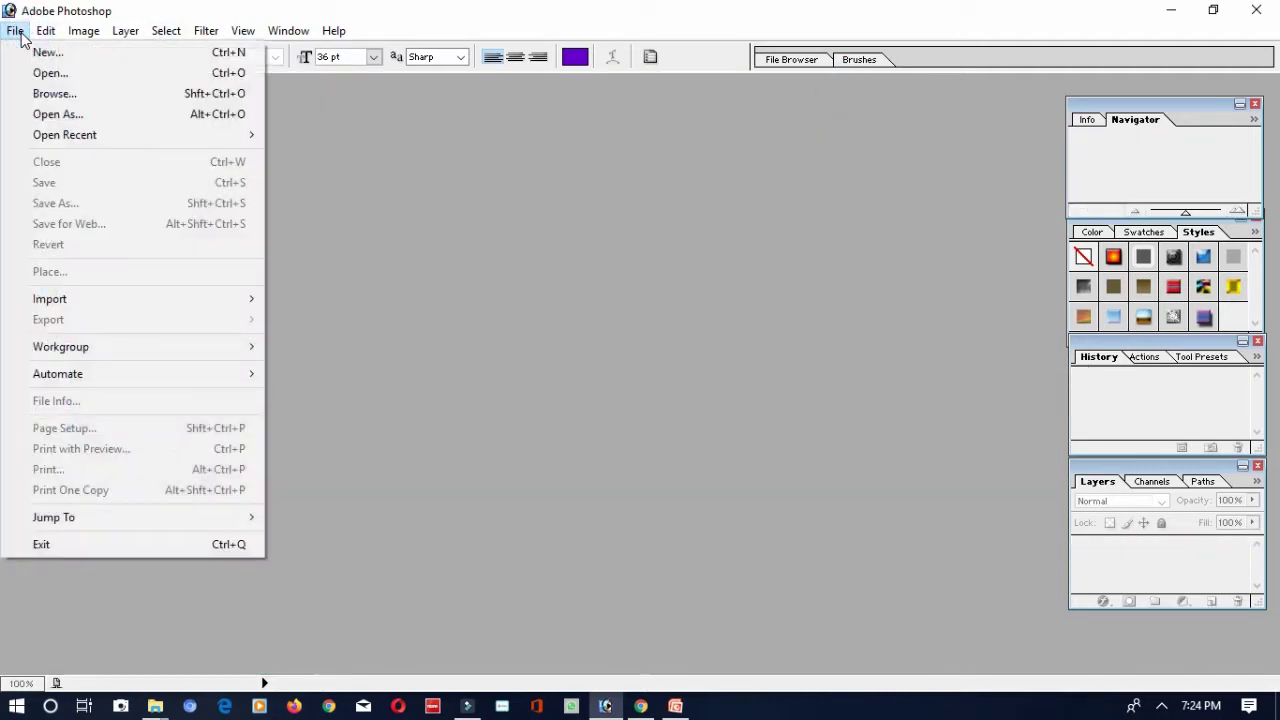
pyautogui.click(50, 74)
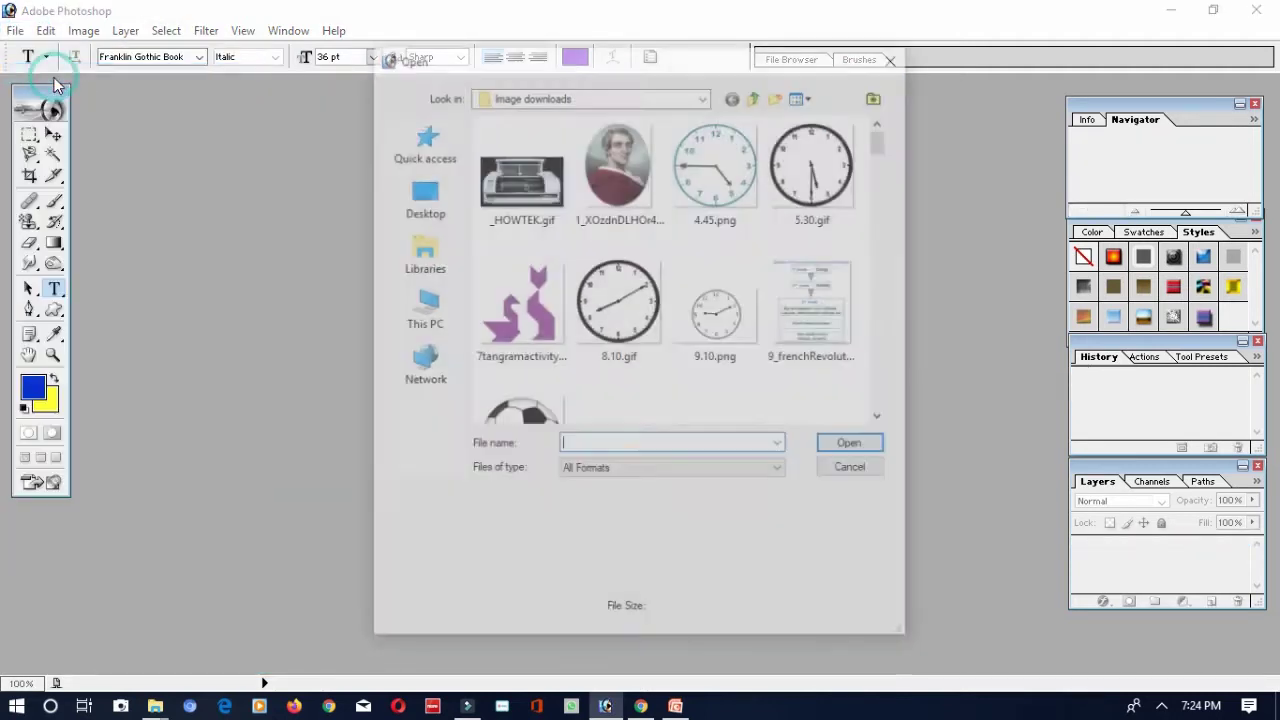
pyautogui.doubleClick(620, 200)
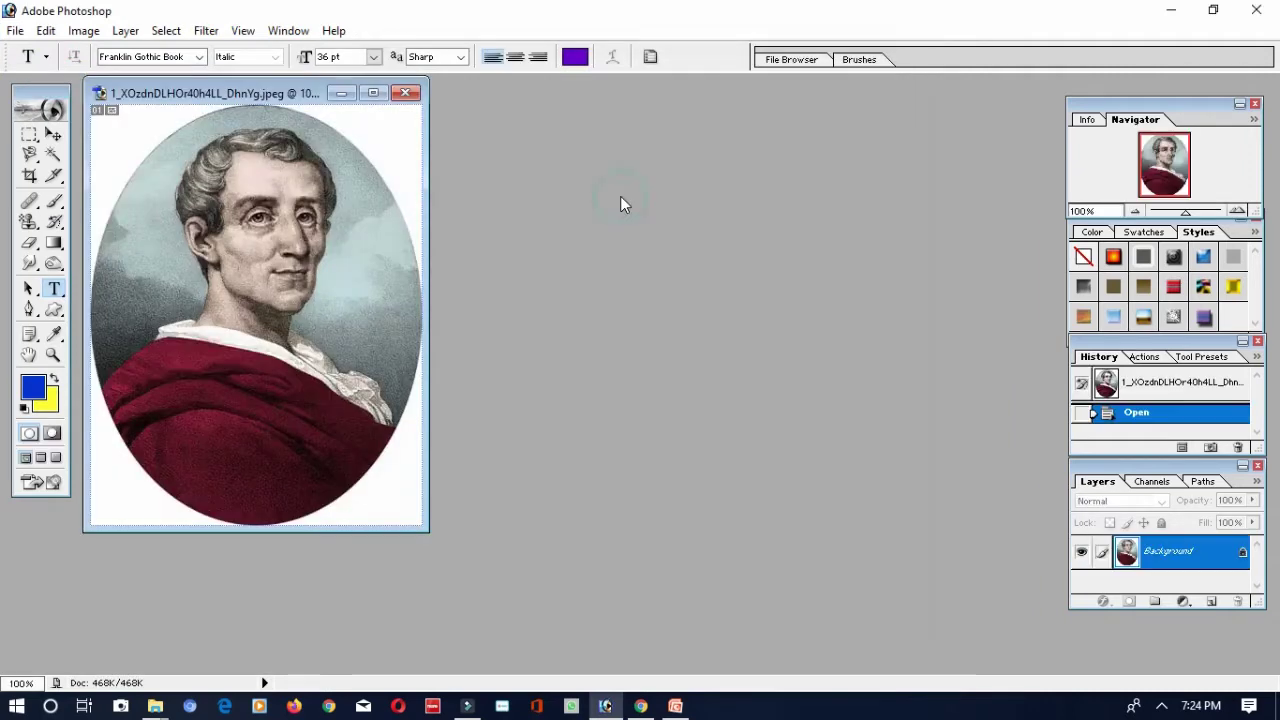
# Open Flower.jpg as well, then close it so the portrait stays active.
pyautogui.click(15, 31)
pyautogui.click(30, 73)
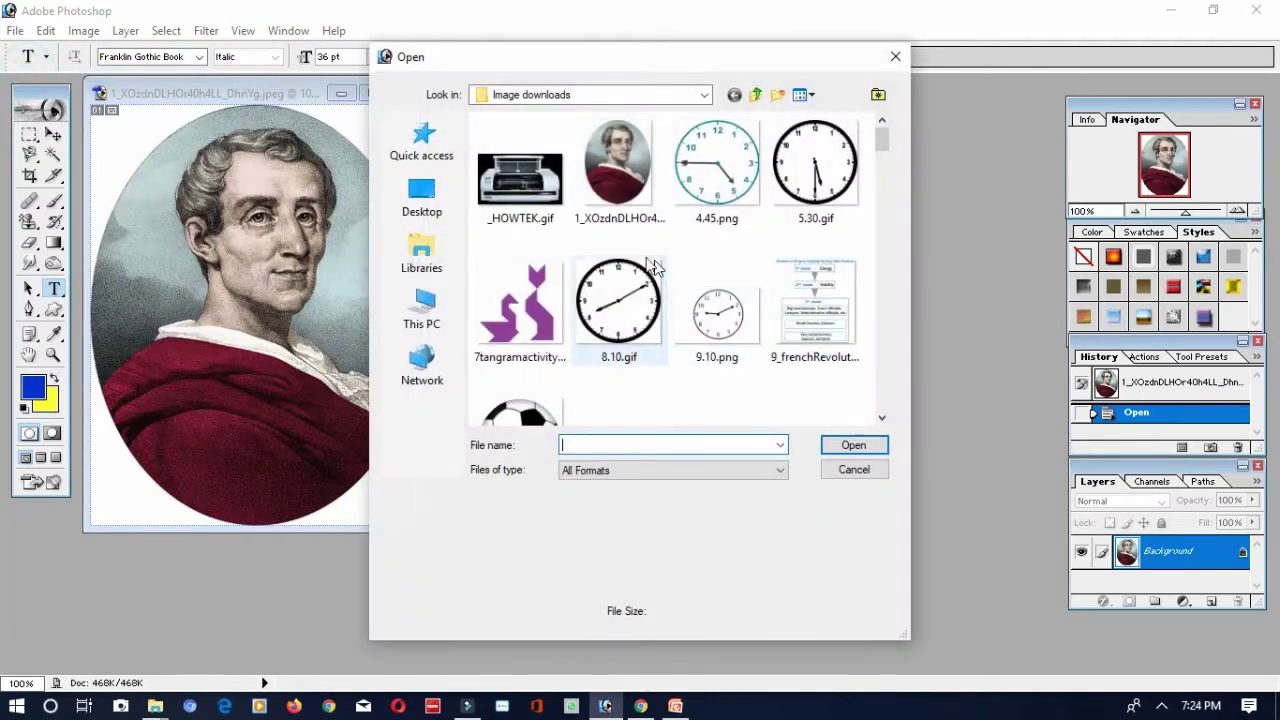
pyautogui.scroll(-10, 651, 264)
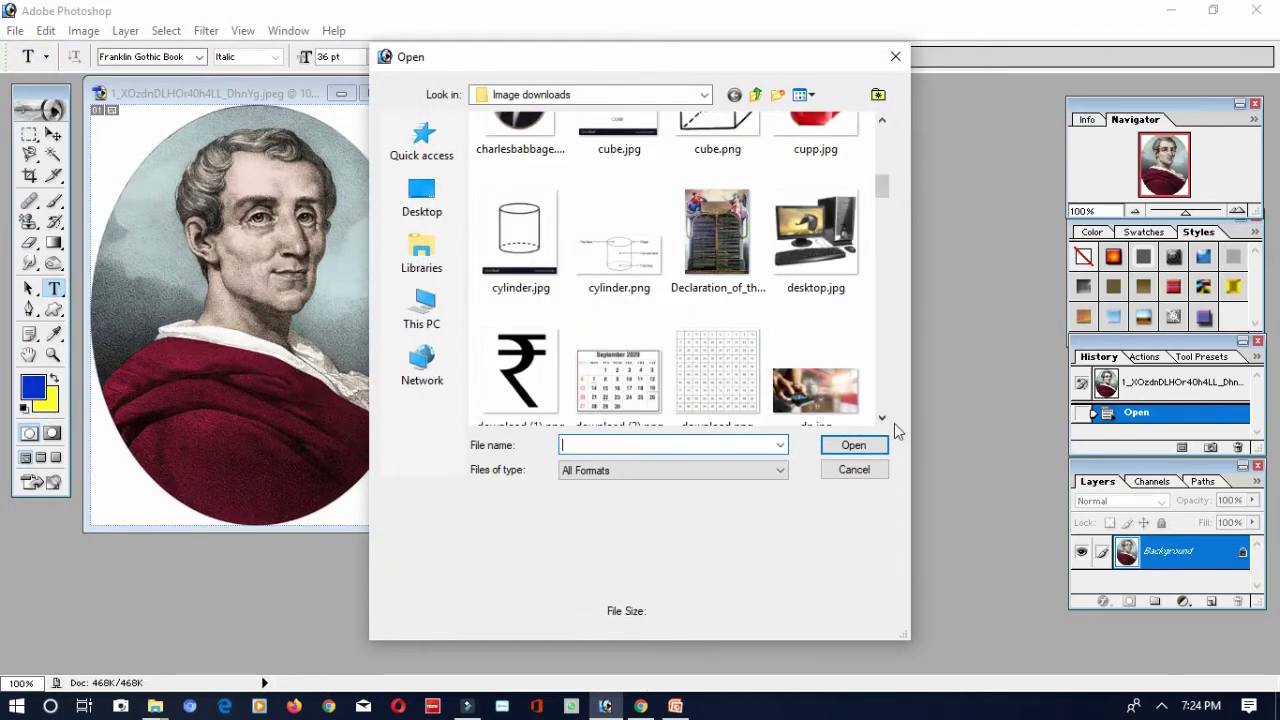
pyautogui.click(881, 418)
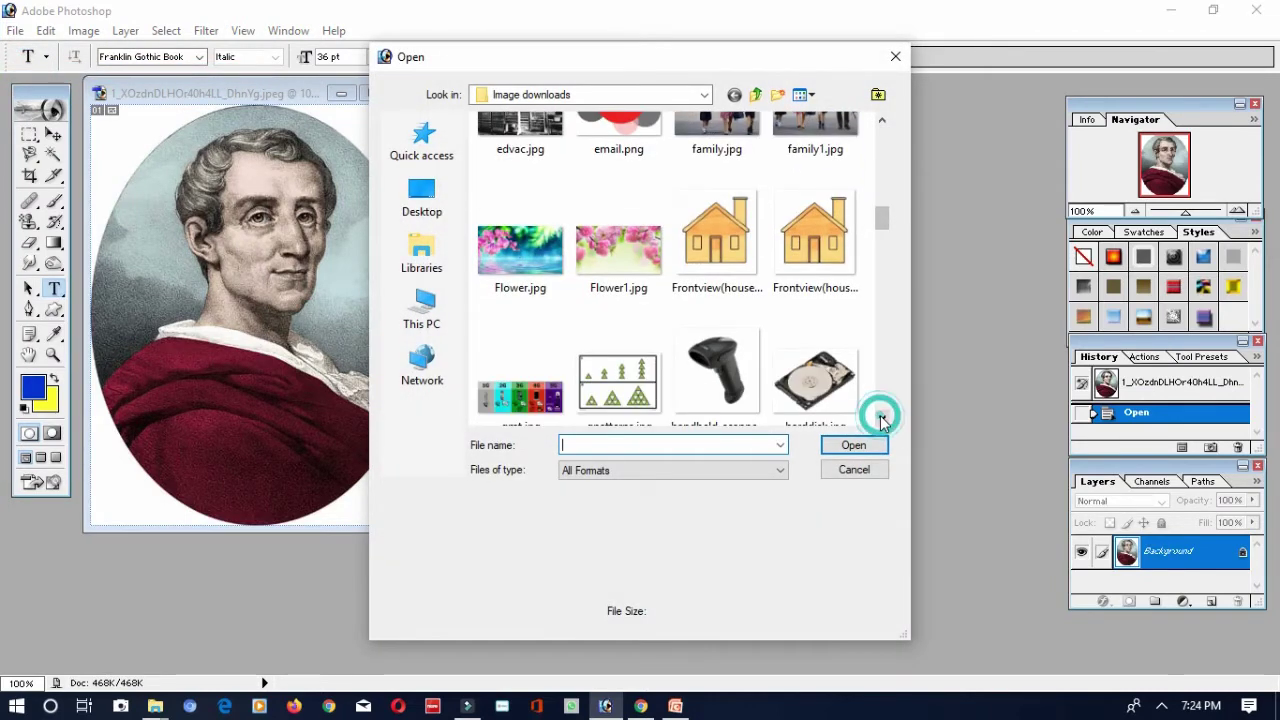
pyautogui.doubleClick(519, 250)
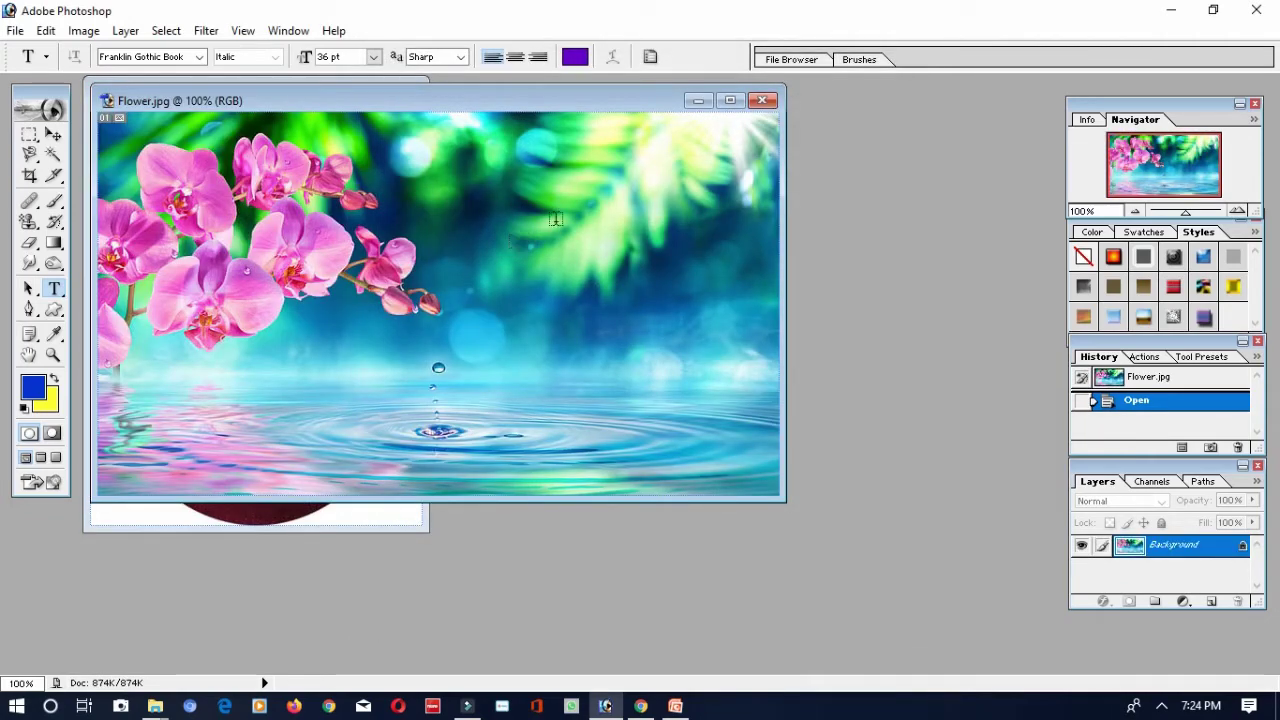
pyautogui.click(760, 102)
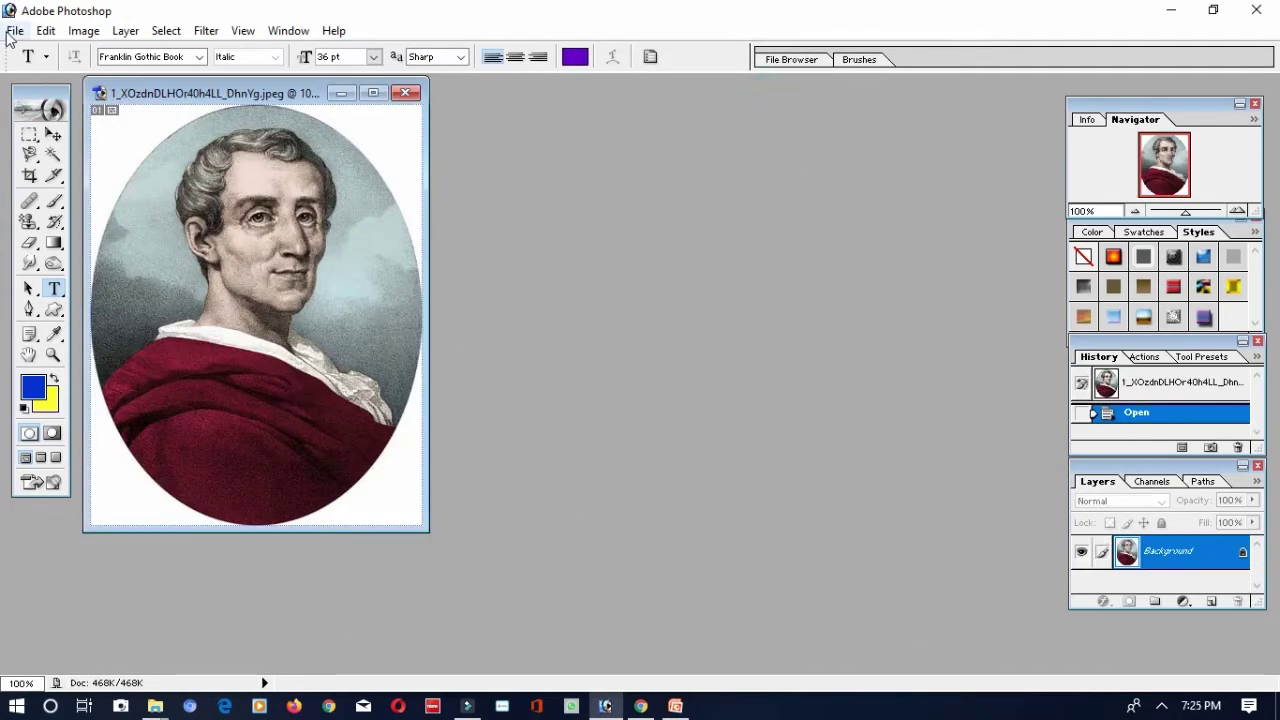
pyautogui.click(15, 30)
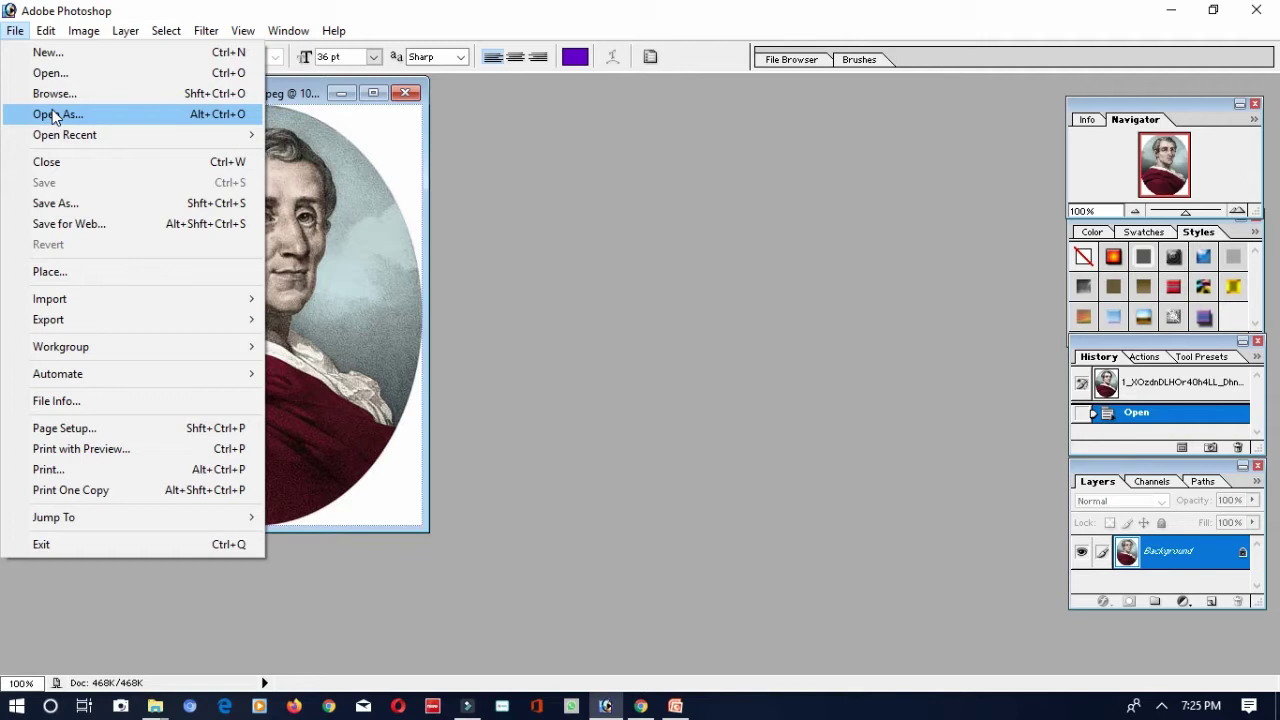
pyautogui.click(349, 320)
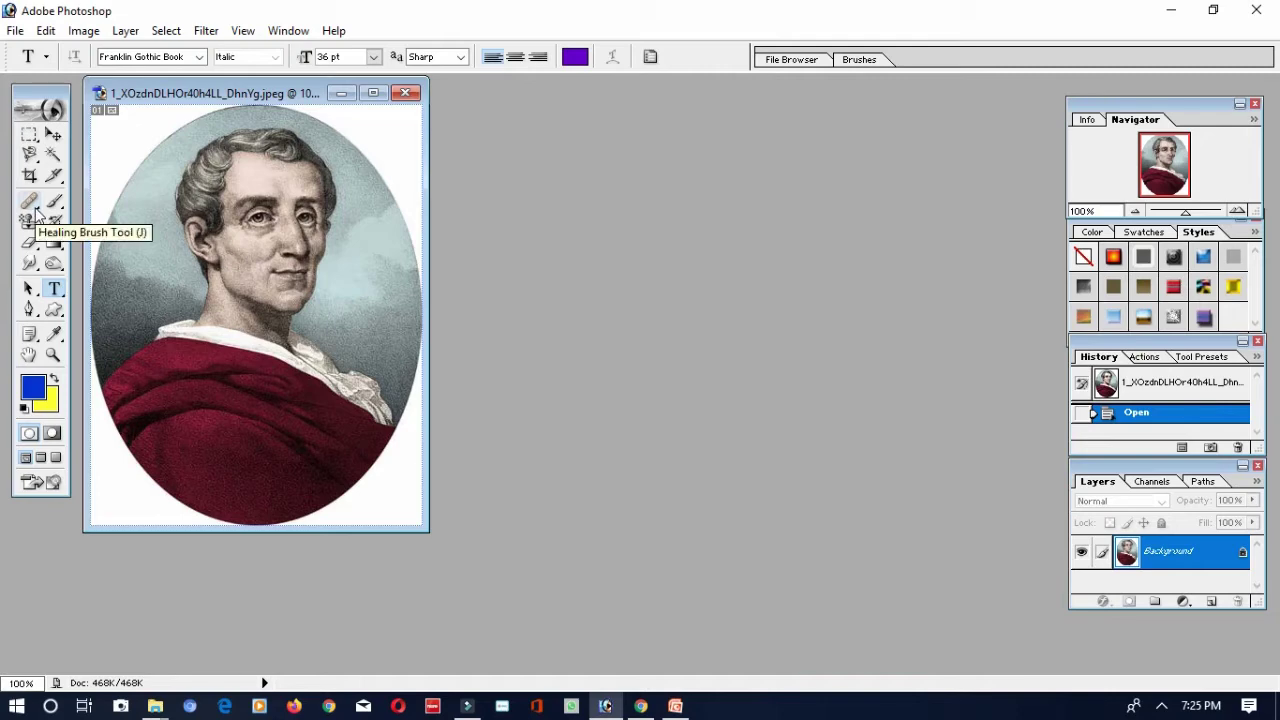
# Select the Healing Brush and set its diameter to 32 px with Normal blending.
pyautogui.moveTo(36, 213); pyautogui.dragTo(75, 213)
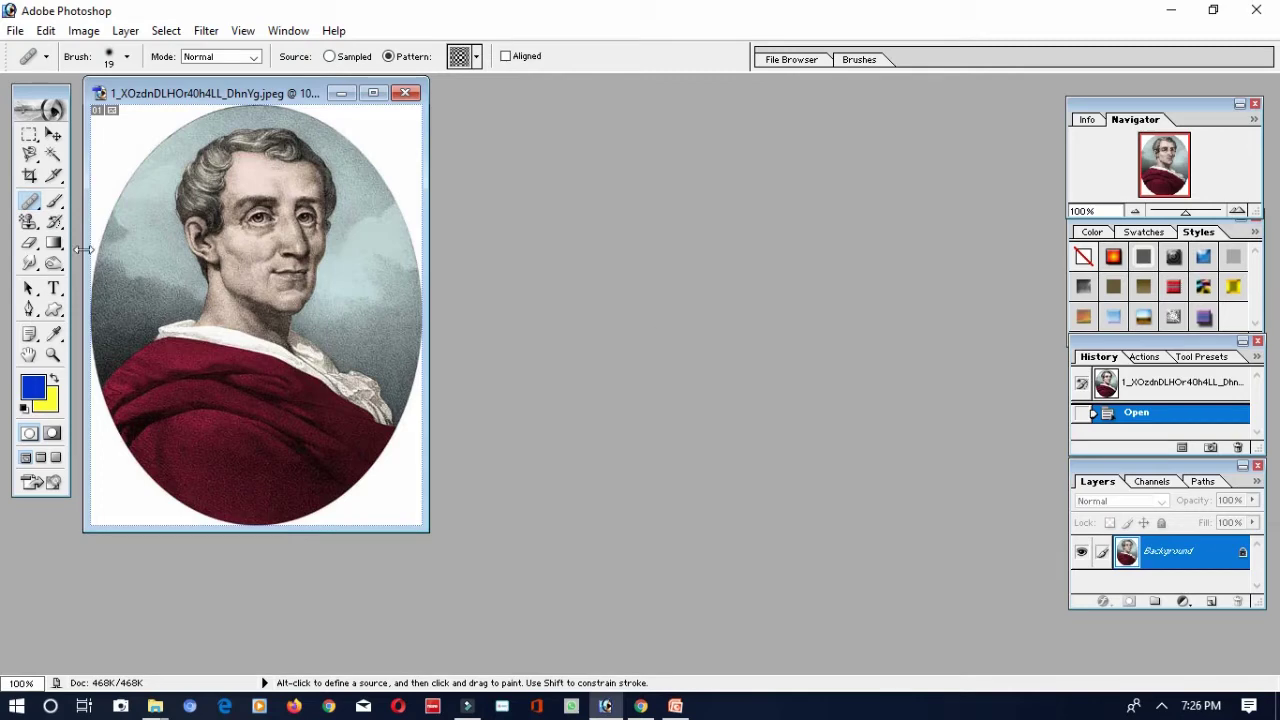
pyautogui.click(32, 204)
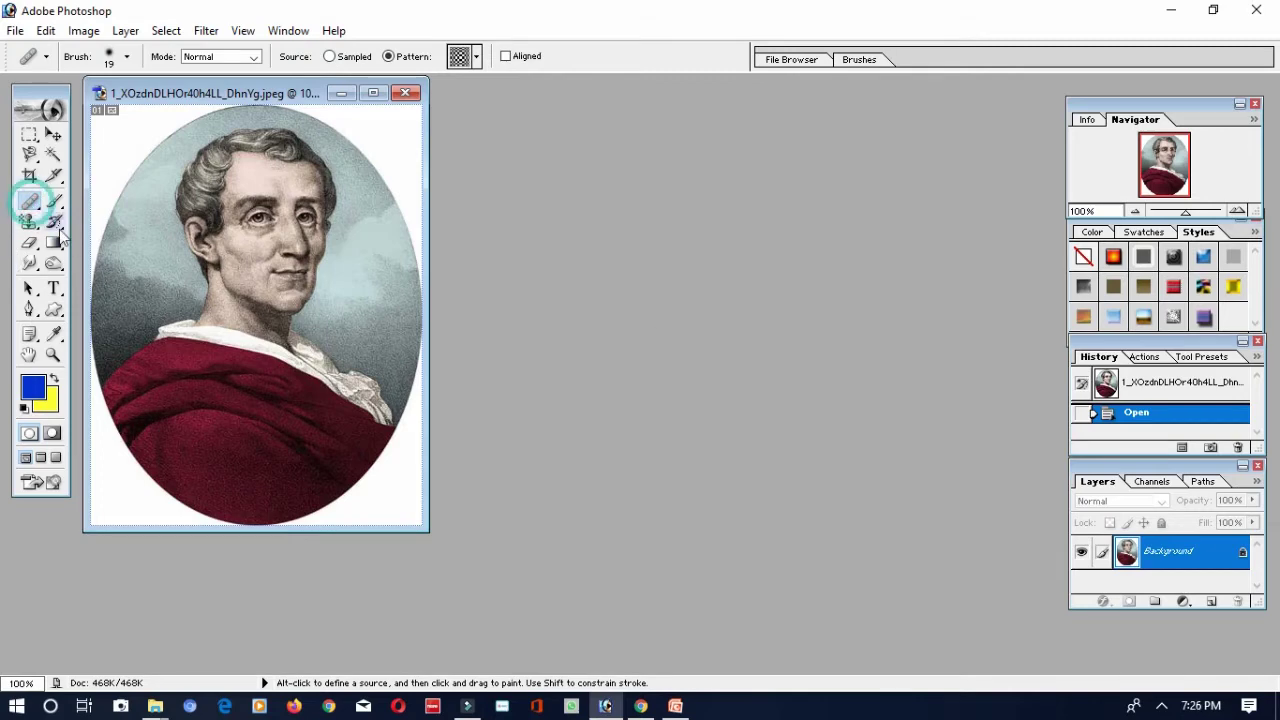
pyautogui.click(118, 57)
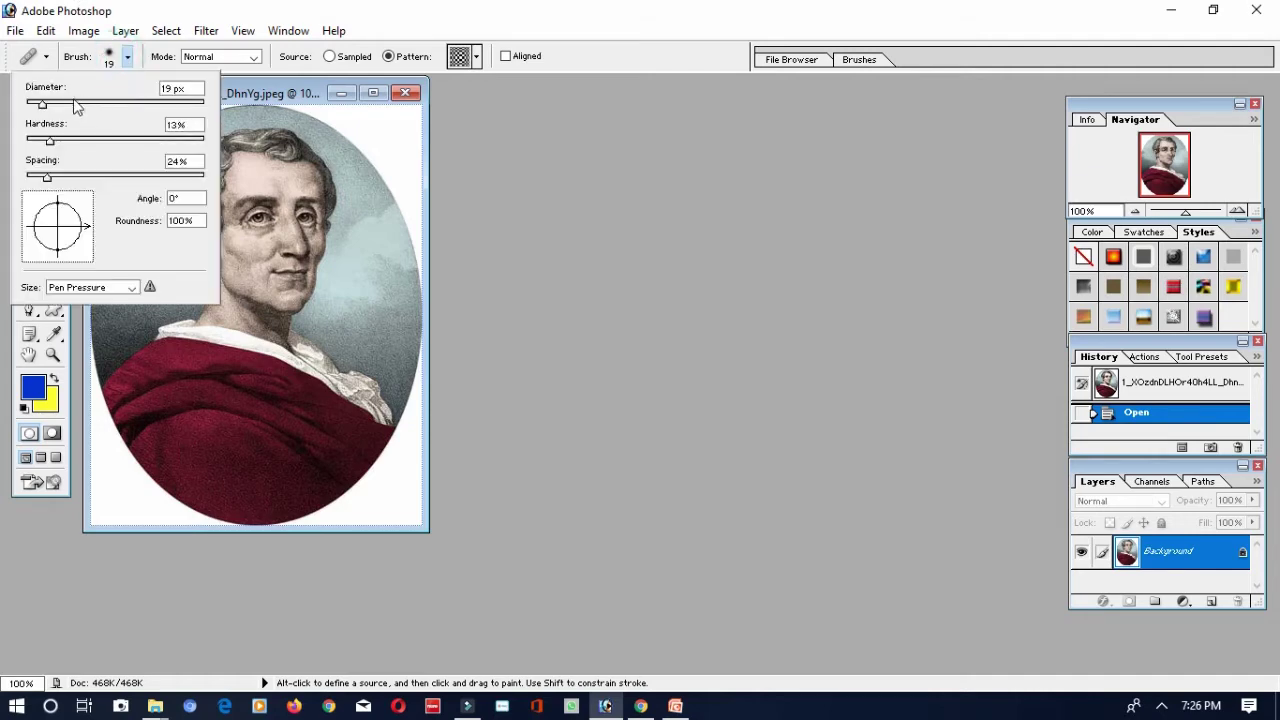
pyautogui.click(78, 104)
pyautogui.click(233, 58)
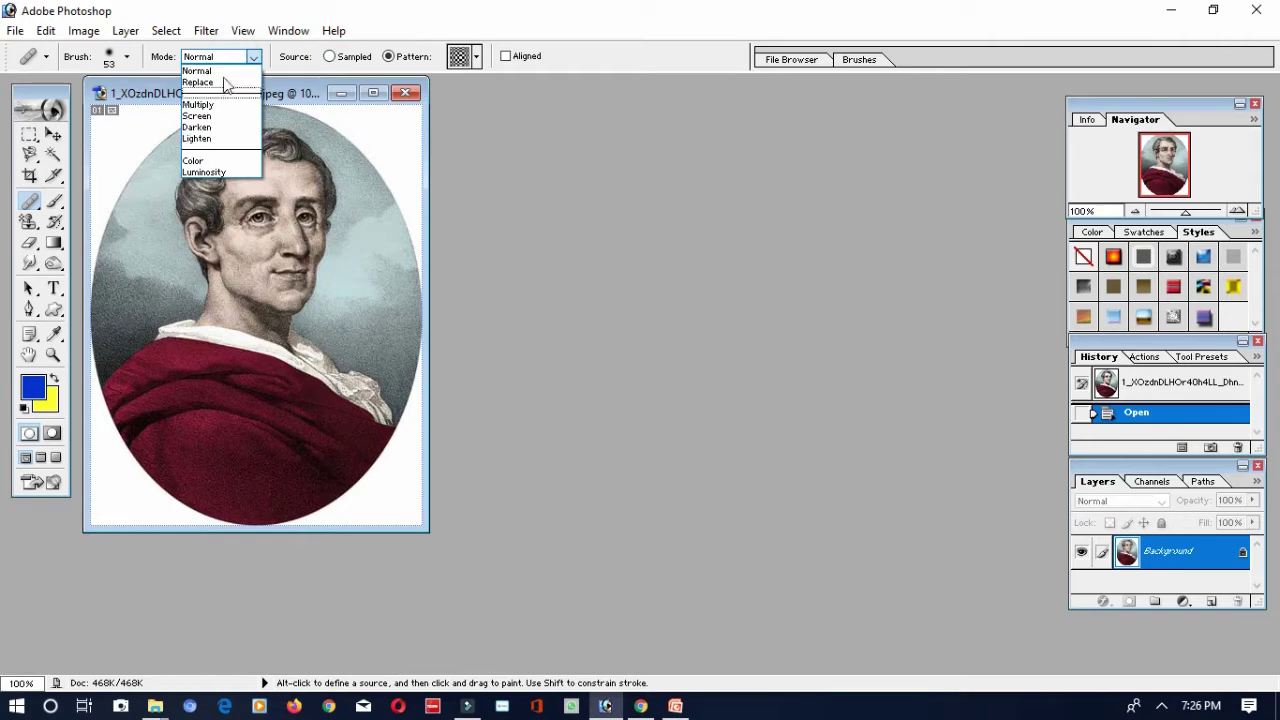
pyautogui.click(217, 71)
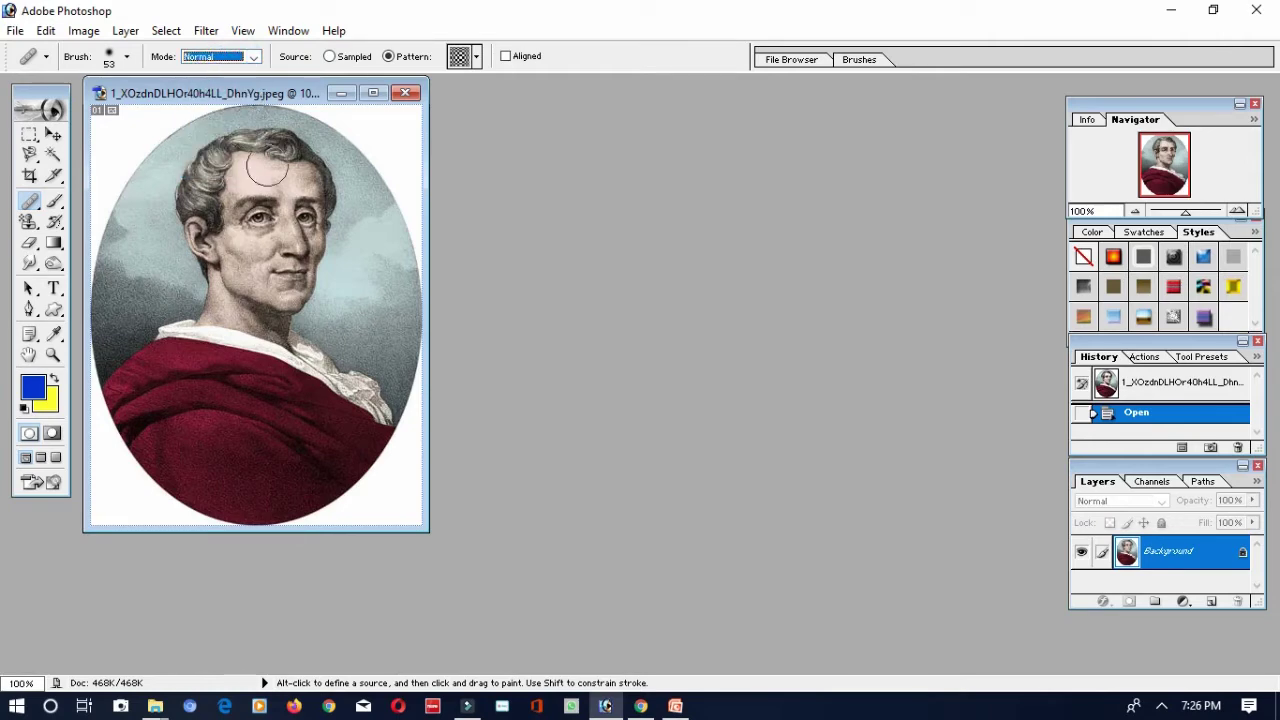
pyautogui.click(127, 57)
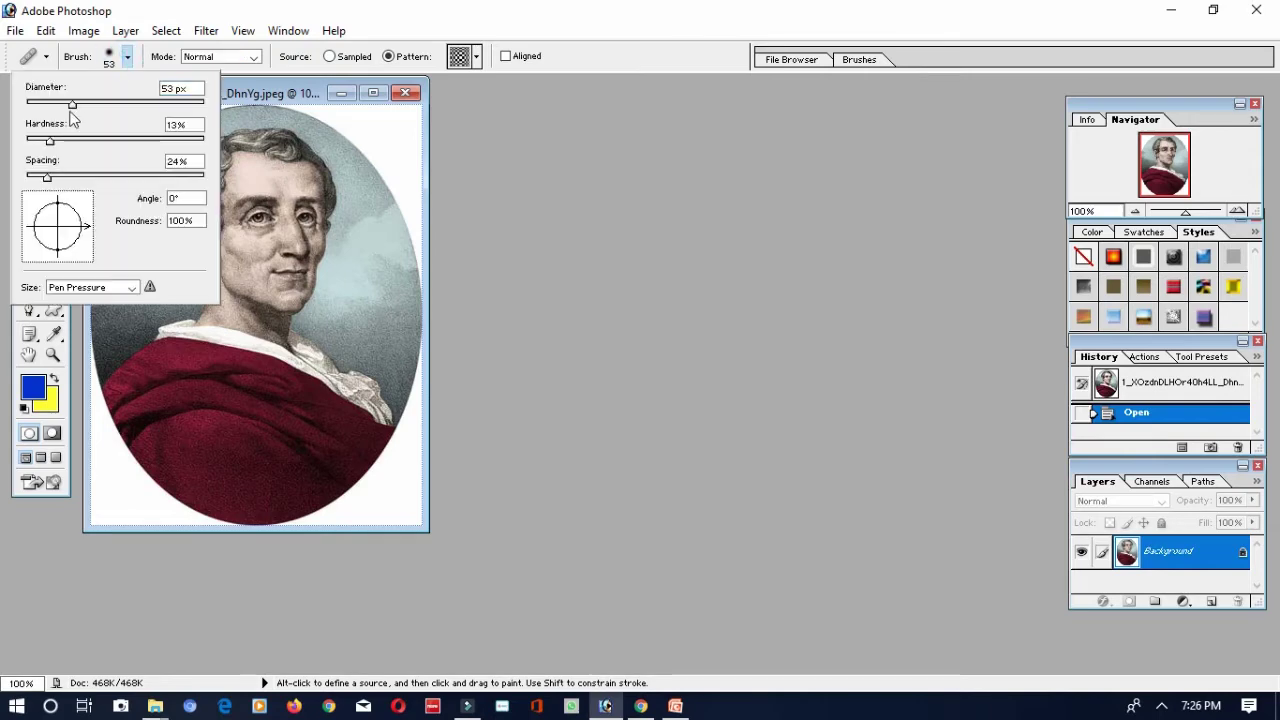
pyautogui.moveTo(54, 103); pyautogui.dragTo(53, 103)
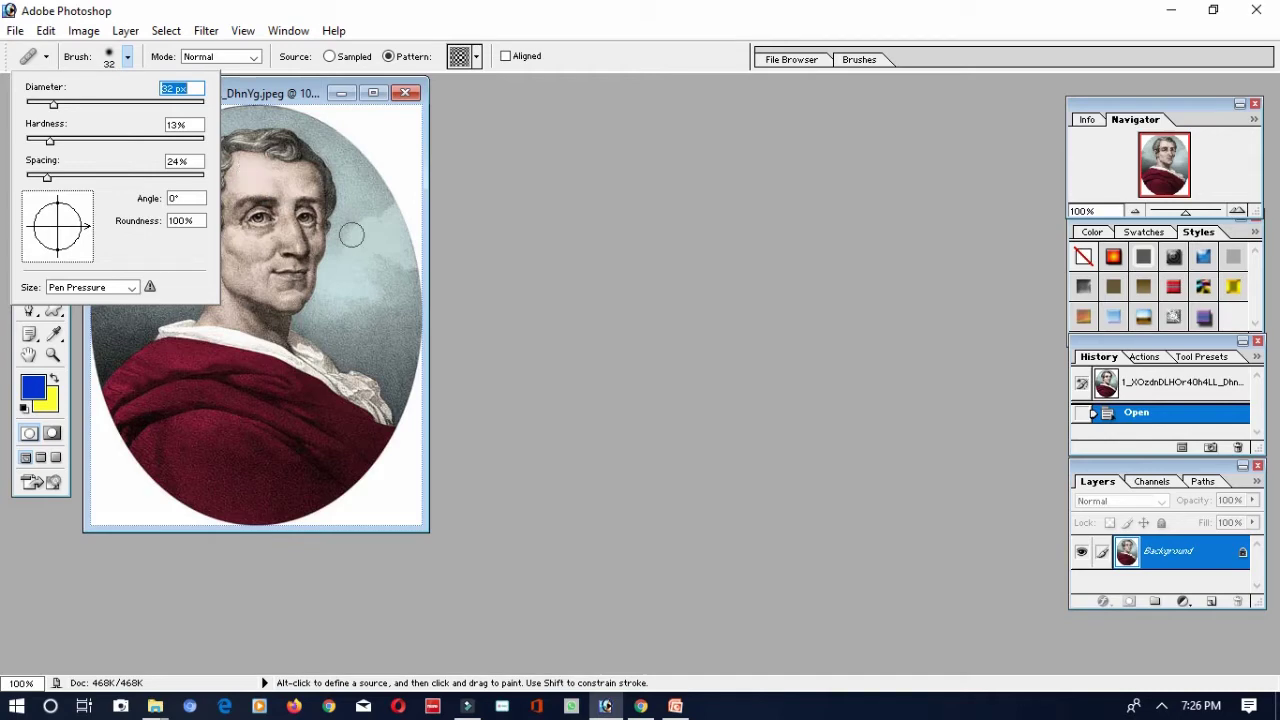
pyautogui.click(653, 328)
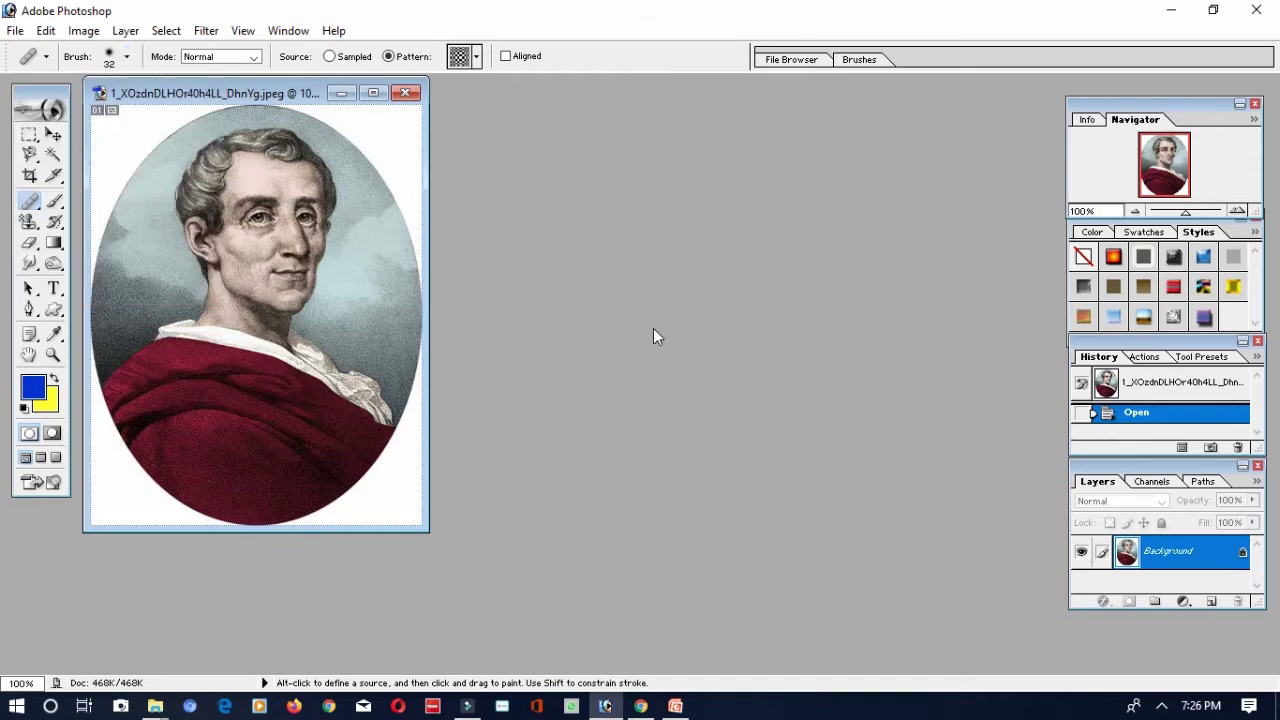
# Test a pattern stroke on the forehead, undo it, and switch the source to Sampled.
pyautogui.click(247, 172)
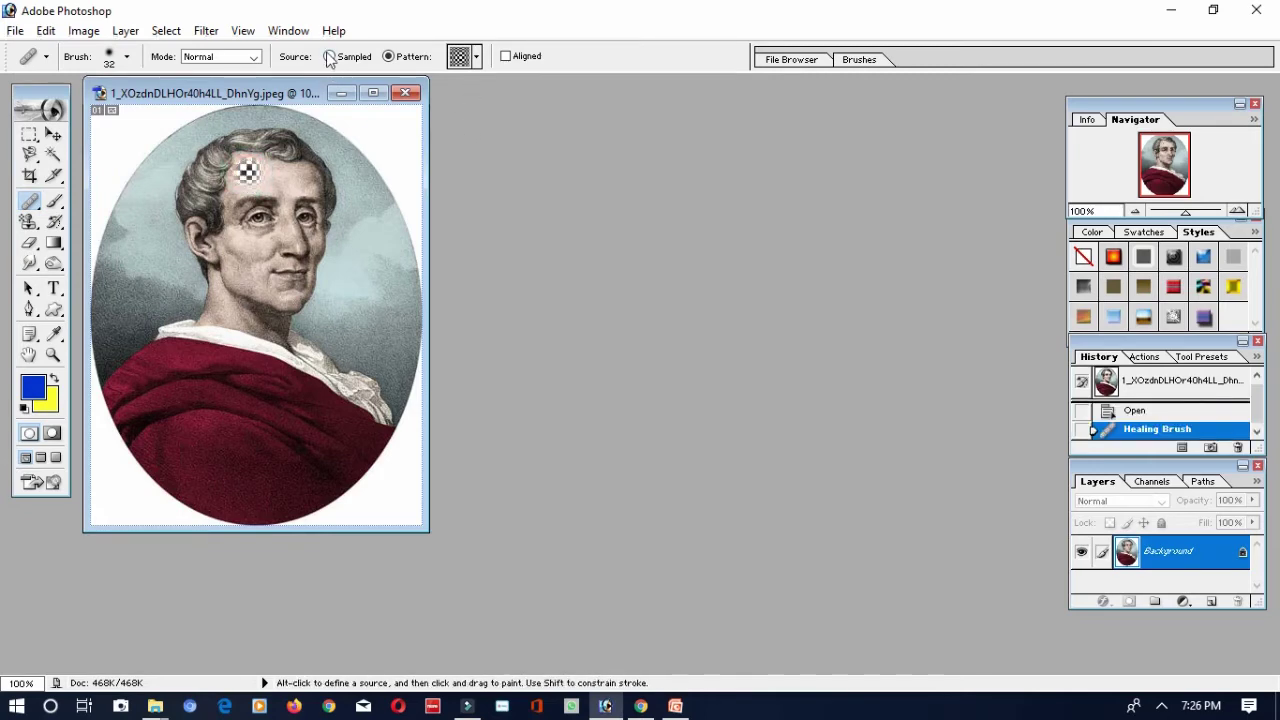
pyautogui.hotkey('ctrl', 'z')
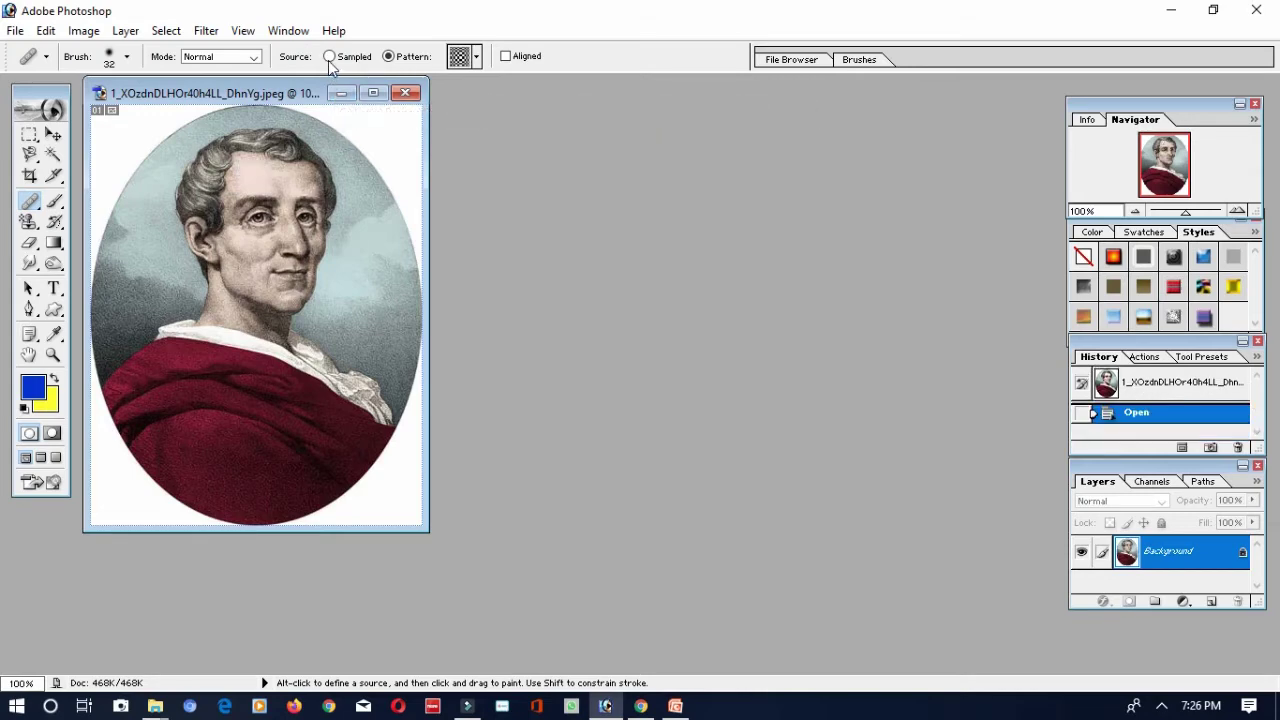
pyautogui.click(330, 57)
pyautogui.press('alt')
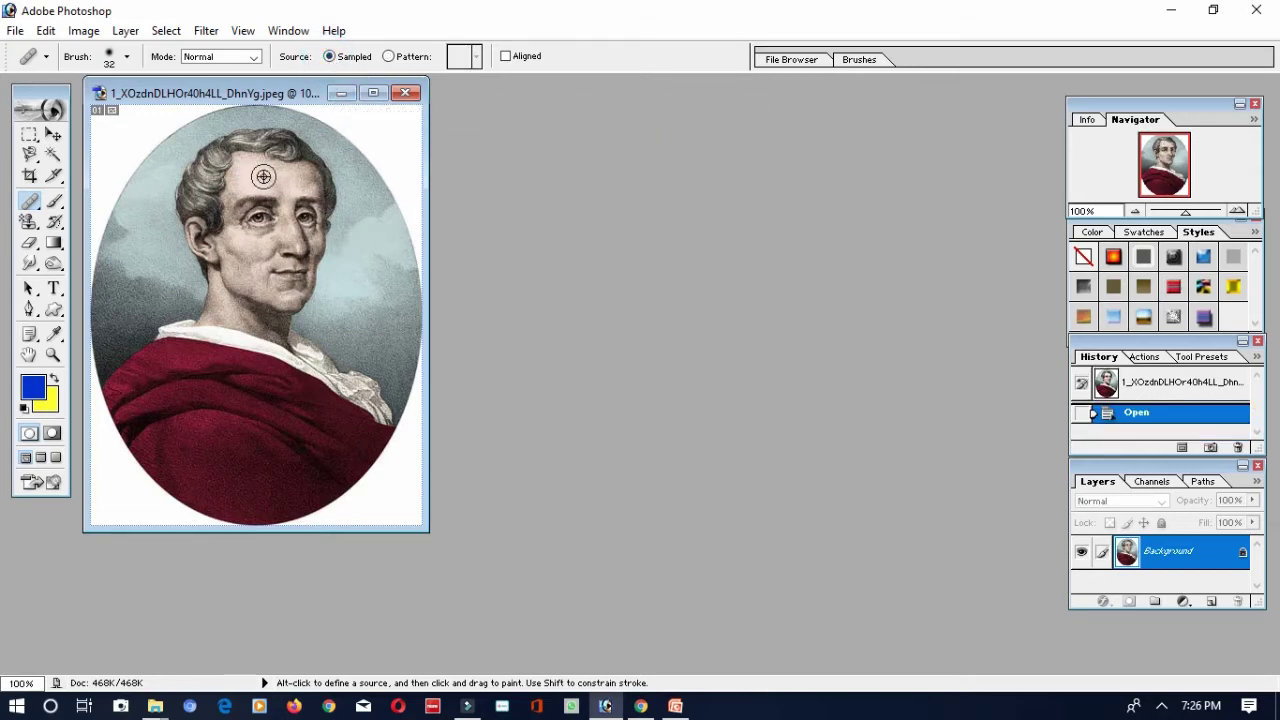
# Sample the forehead as the healing source and paint strokes over the cheek.
pyautogui.keyDown('alt'); pyautogui.click(261, 174); pyautogui.keyUp('alt')
pyautogui.moveTo(239, 262)
pyautogui.mouseDown()
pyautogui.moveTo(238, 250)
pyautogui.moveTo(252, 258)
pyautogui.moveTo(250, 285)
pyautogui.mouseUp()
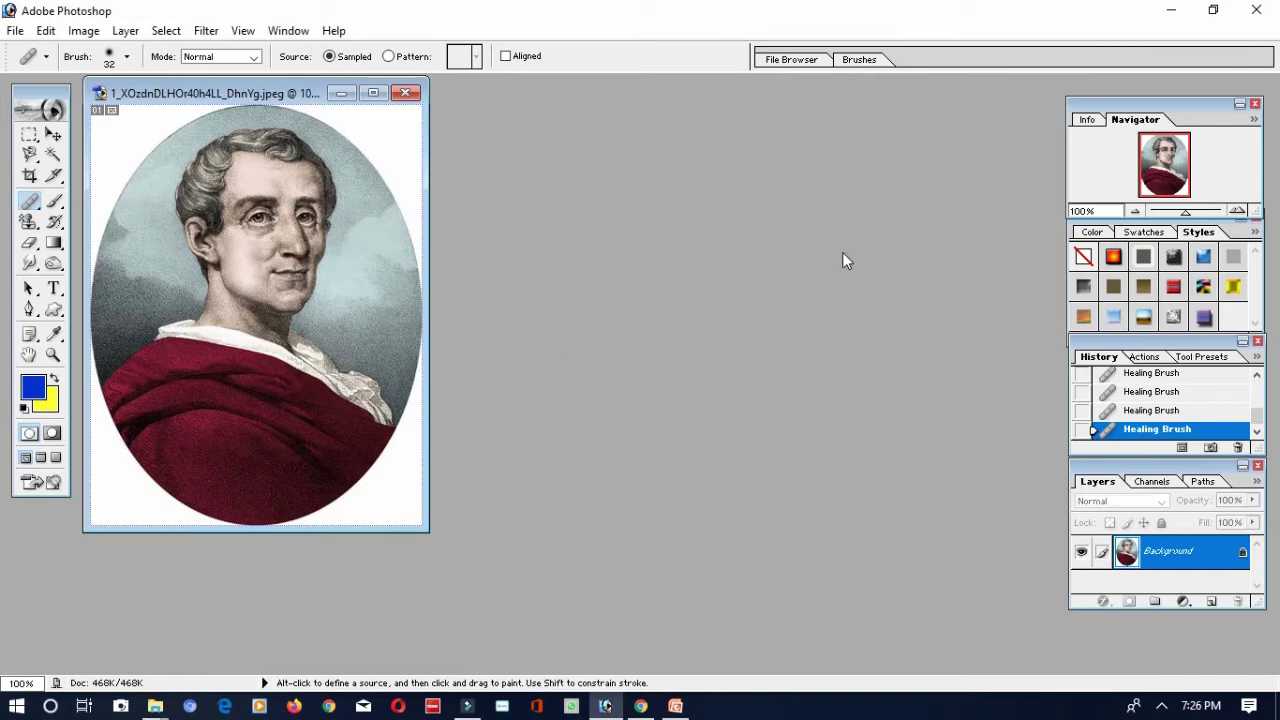
# Switch to Photopea and choose the Spot Healing Brush from the healing tools.
pyautogui.moveTo(606, 706)
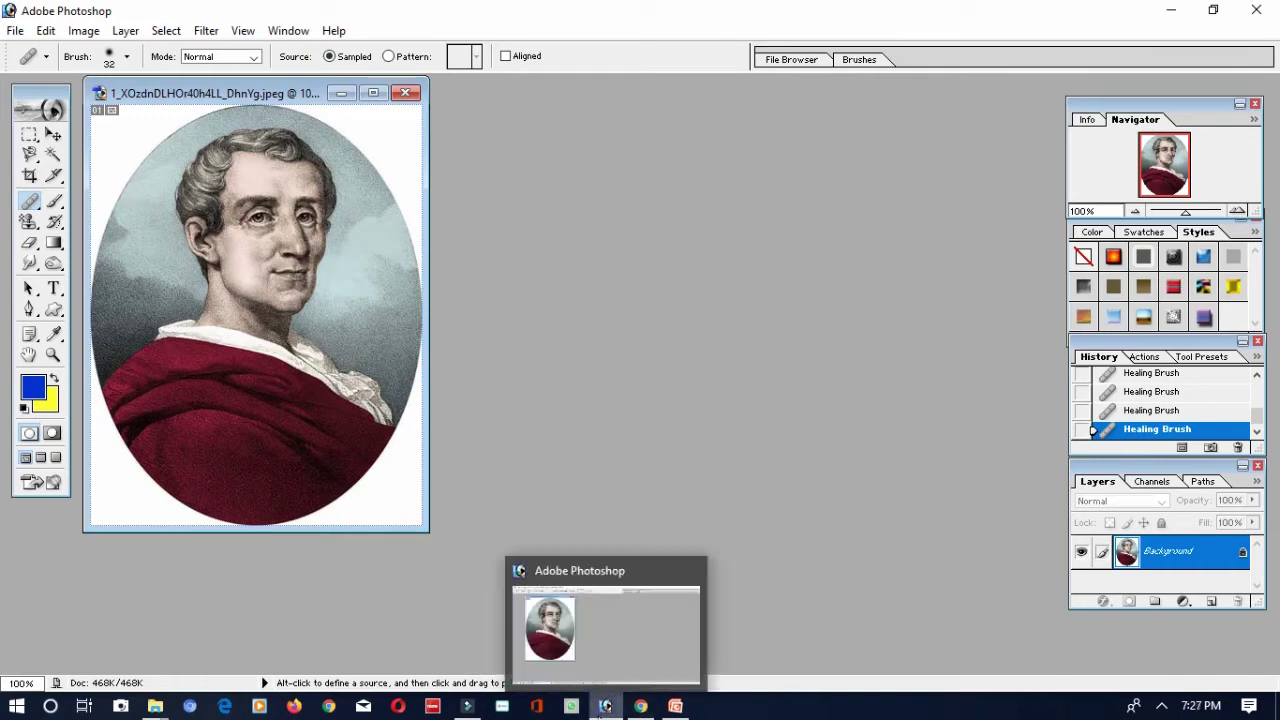
pyautogui.click(641, 706)
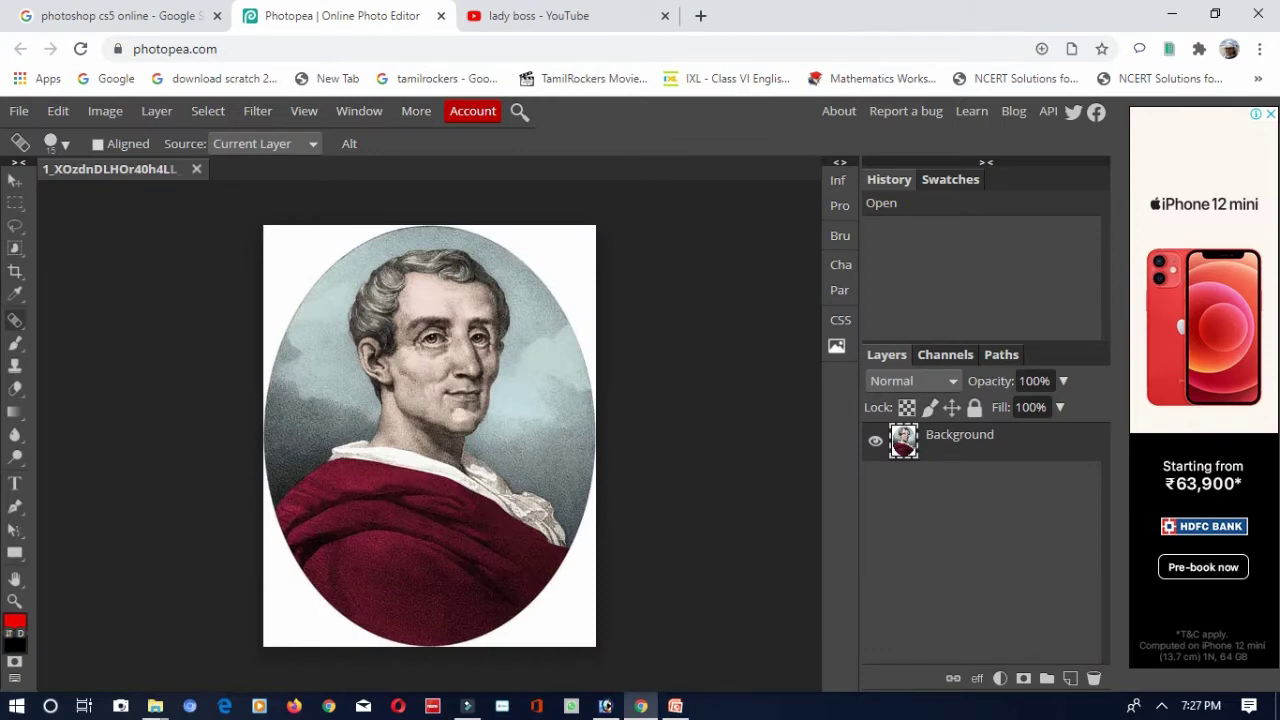
pyautogui.rightClick(18, 328)
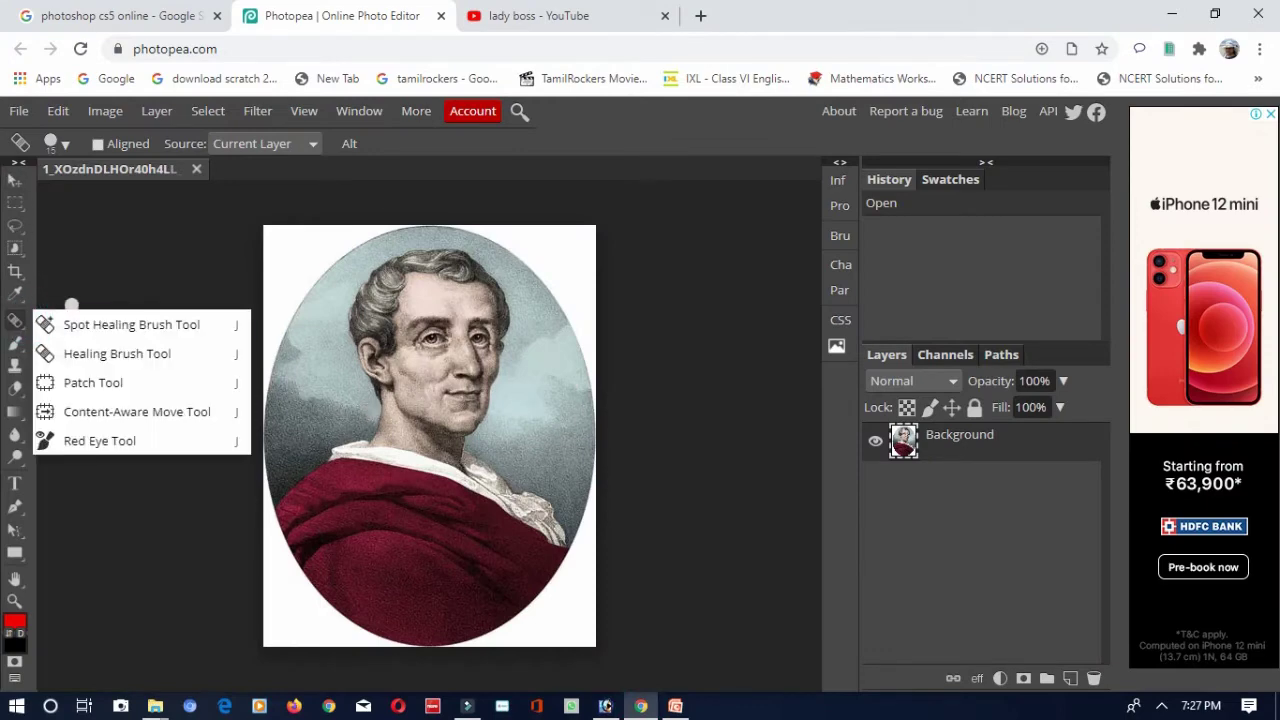
pyautogui.click(86, 334)
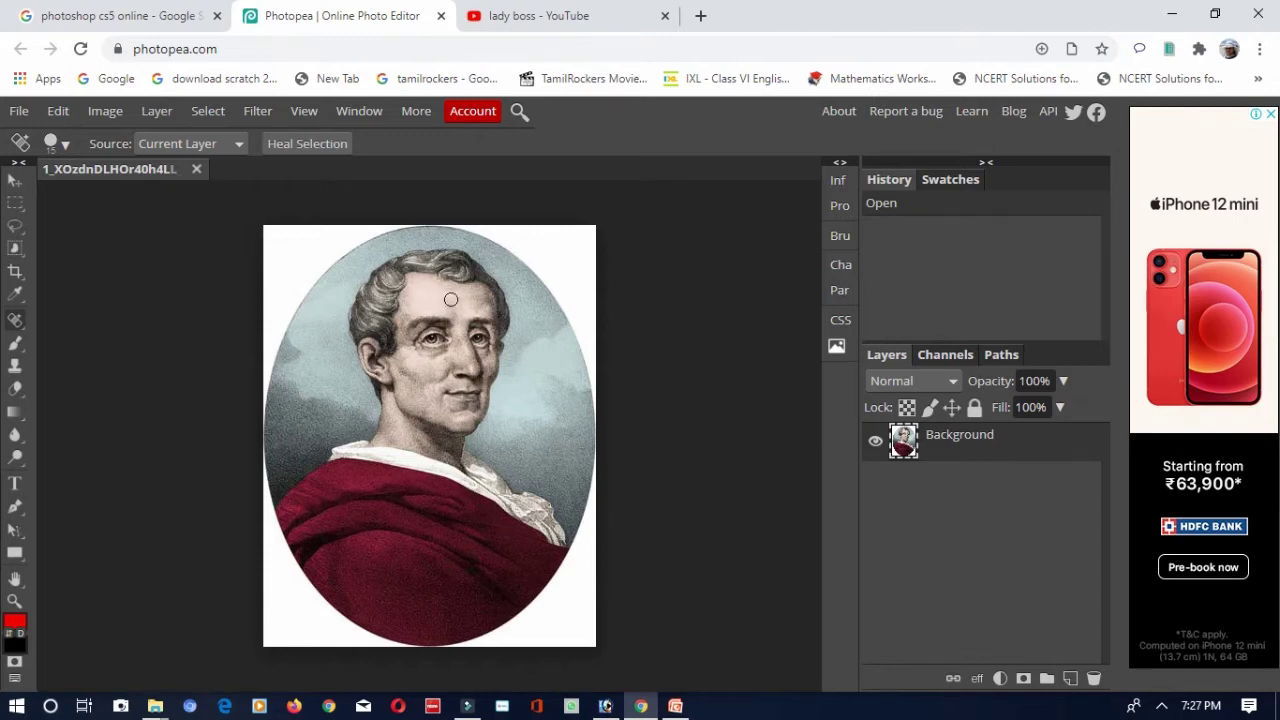
# Spot-heal the left cheek wrinkles, undoing a forehead stroke, then return to Photoshop.
pyautogui.moveTo(430, 295)
pyautogui.mouseDown()
pyautogui.moveTo(458, 296)
pyautogui.moveTo(422, 316)
pyautogui.mouseUp()
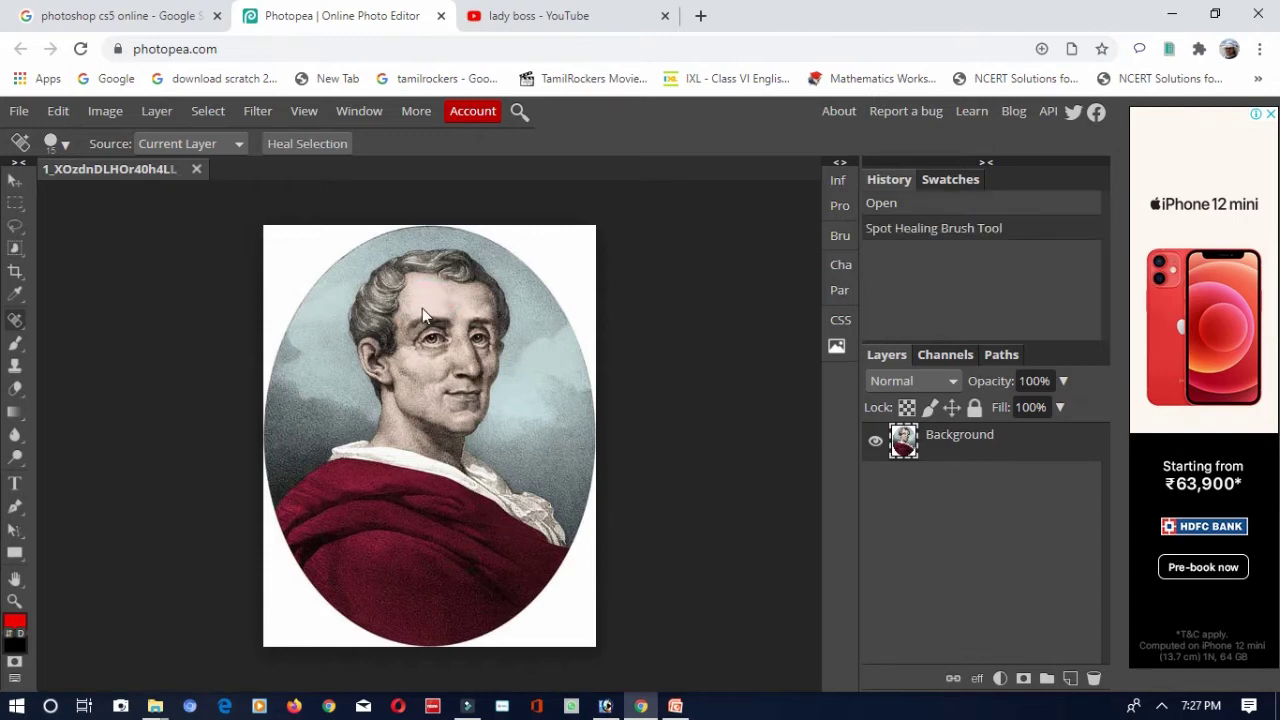
pyautogui.hotkey('ctrl', 'z')
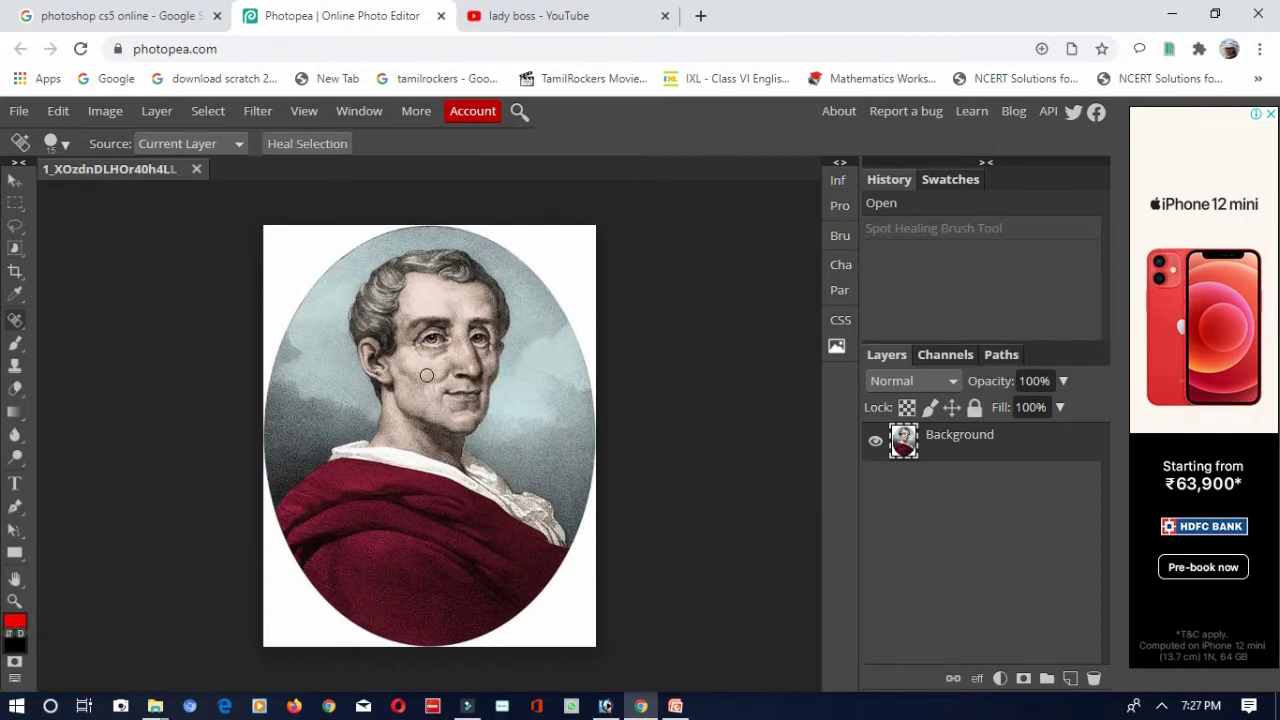
pyautogui.moveTo(427, 376)
pyautogui.mouseDown()
pyautogui.moveTo(402, 372)
pyautogui.moveTo(424, 392)
pyautogui.moveTo(405, 394)
pyautogui.moveTo(408, 378)
pyautogui.moveTo(432, 412)
pyautogui.mouseUp()
pyautogui.moveTo(404, 352)
pyautogui.mouseDown()
pyautogui.moveTo(438, 414)
pyautogui.moveTo(386, 352)
pyautogui.mouseUp()
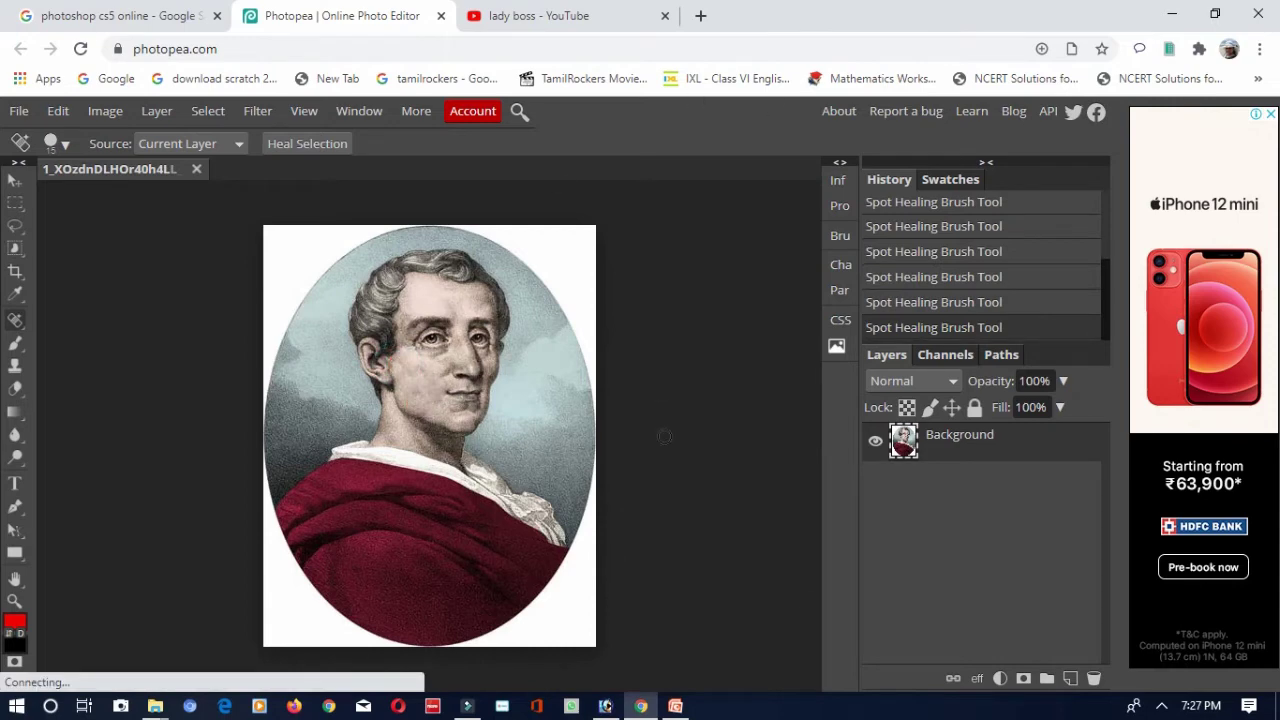
pyautogui.click(605, 706)
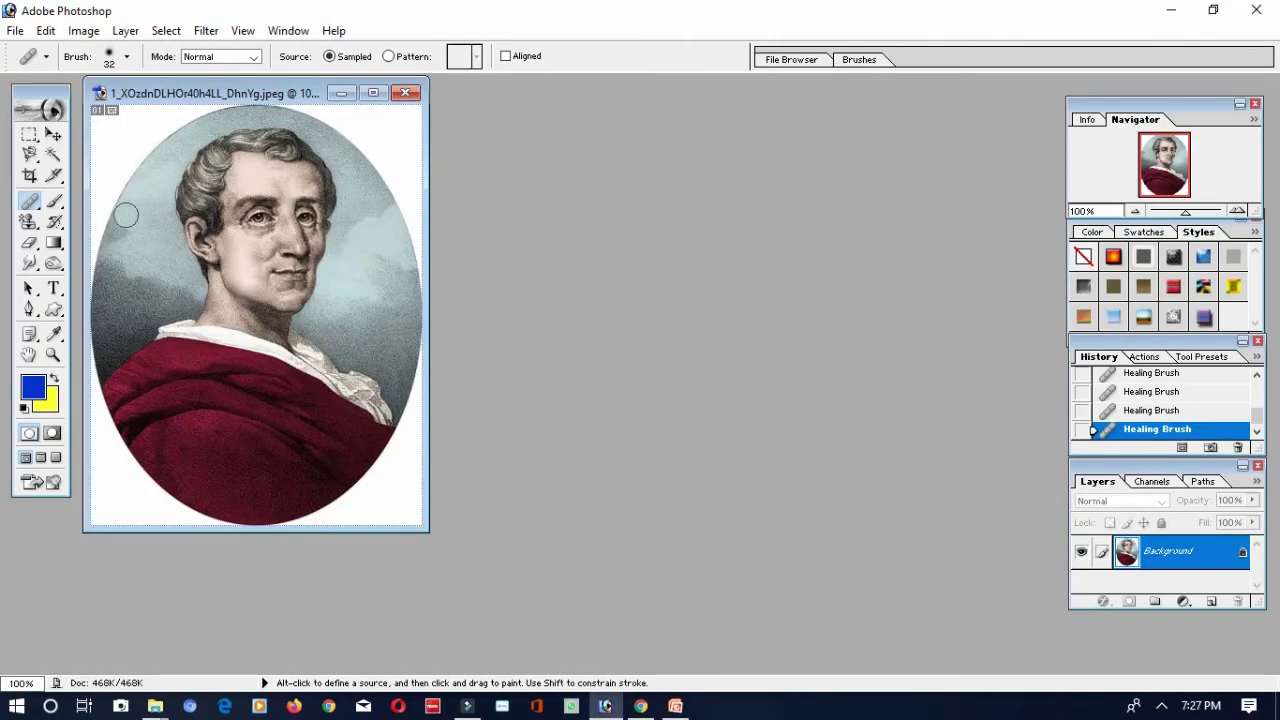
# Pick a stamp tool from the toolbox flyout for cloning the portrait.
pyautogui.click(29, 221)
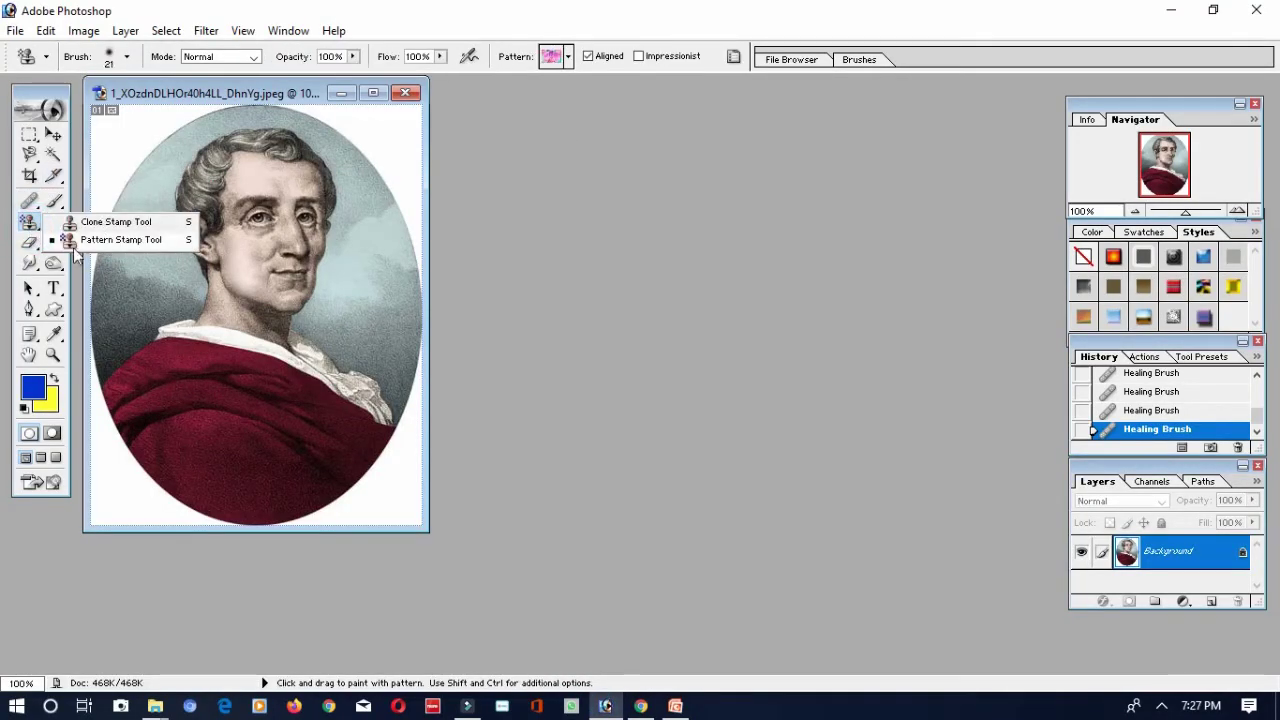
pyautogui.click(563, 320)
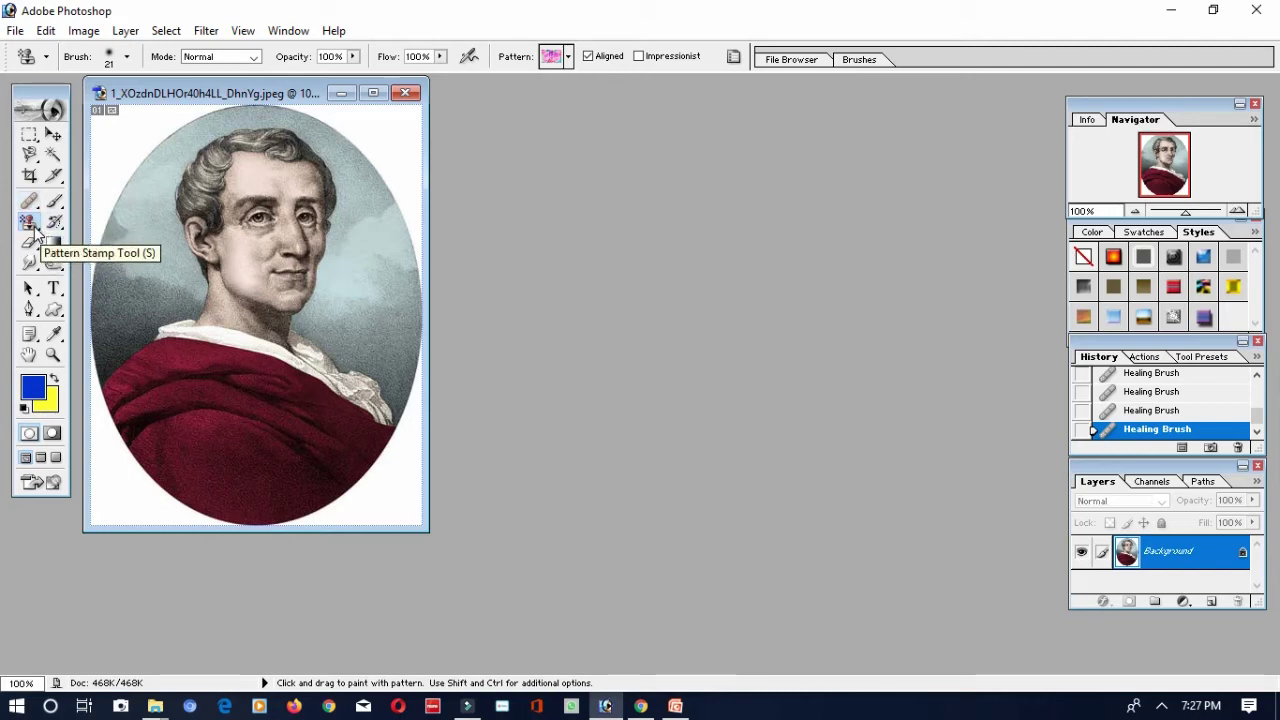
pyautogui.click(32, 226)
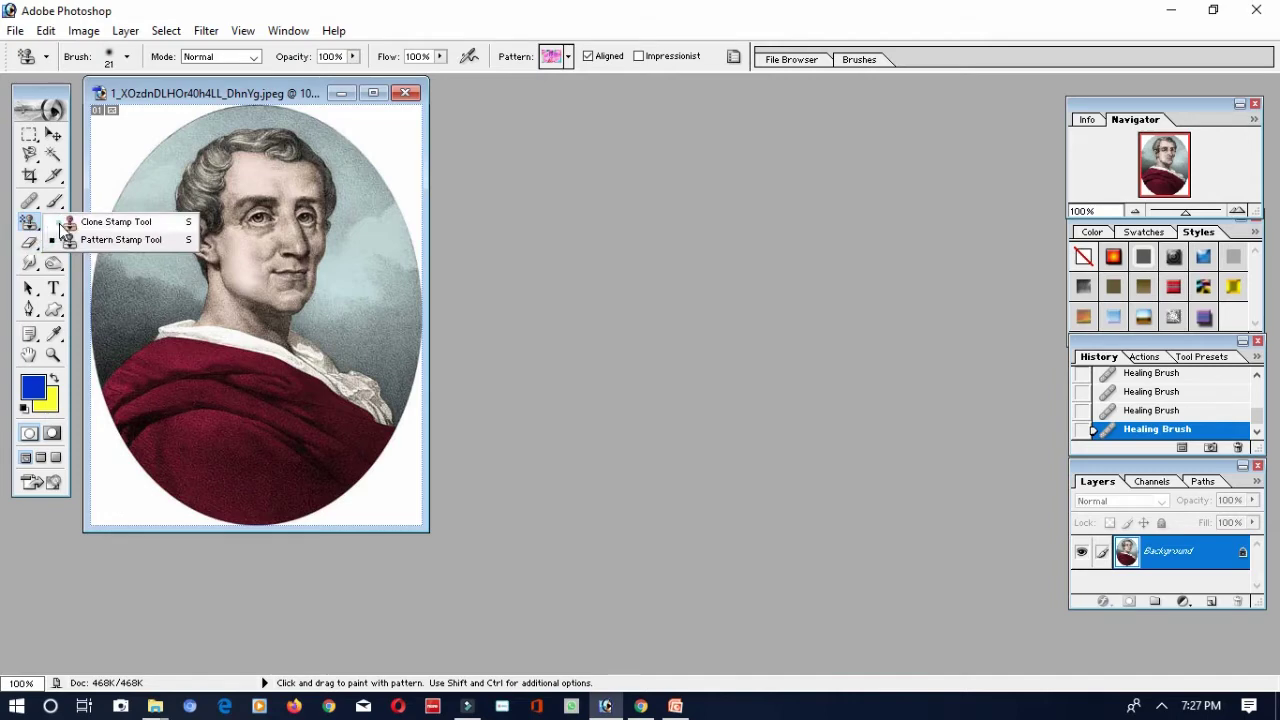
pyautogui.click(62, 223)
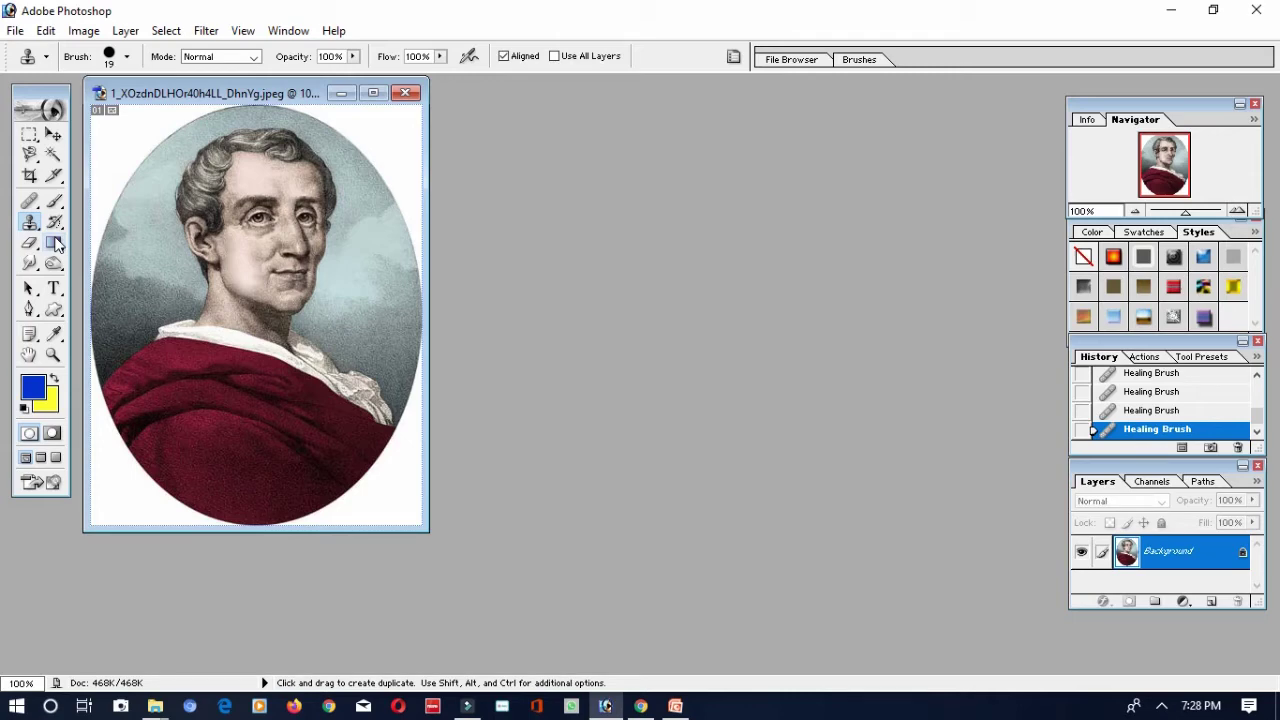
# Open 7tangramactivity.png, enlarge and reposition its window, dismissing the colour-mode error.
pyautogui.click(16, 30)
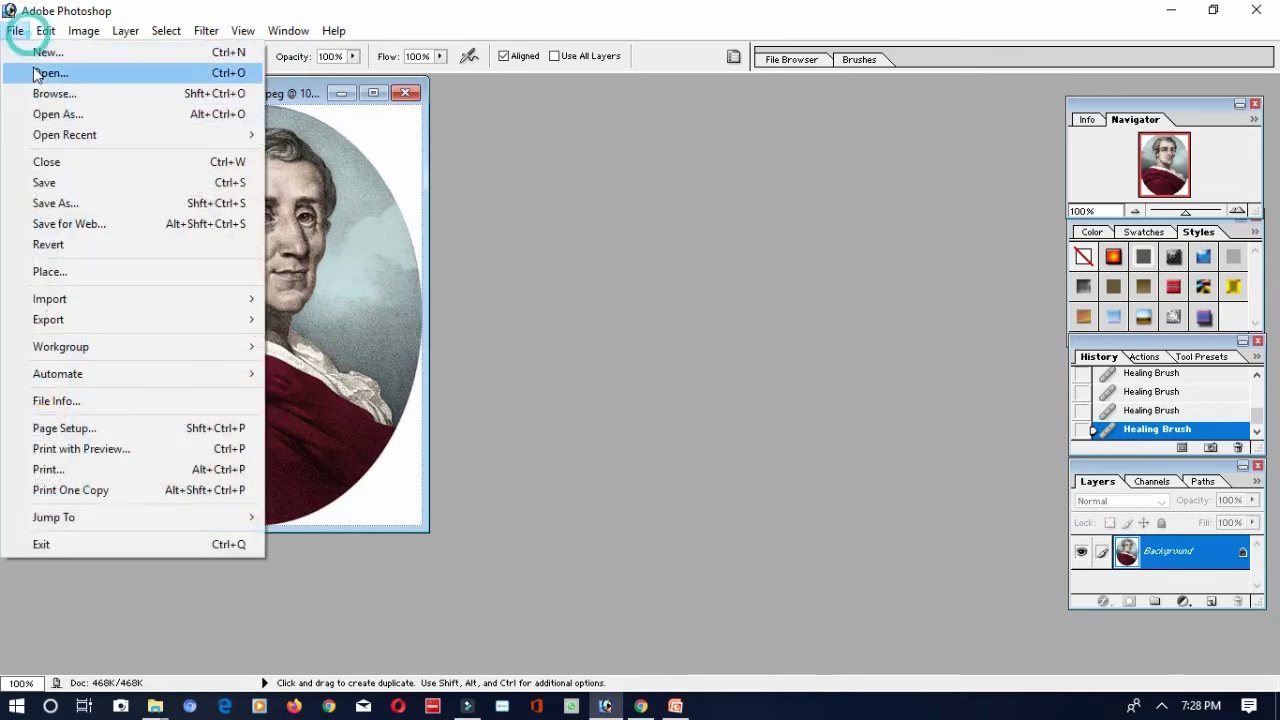
pyautogui.click(36, 74)
pyautogui.doubleClick(519, 321)
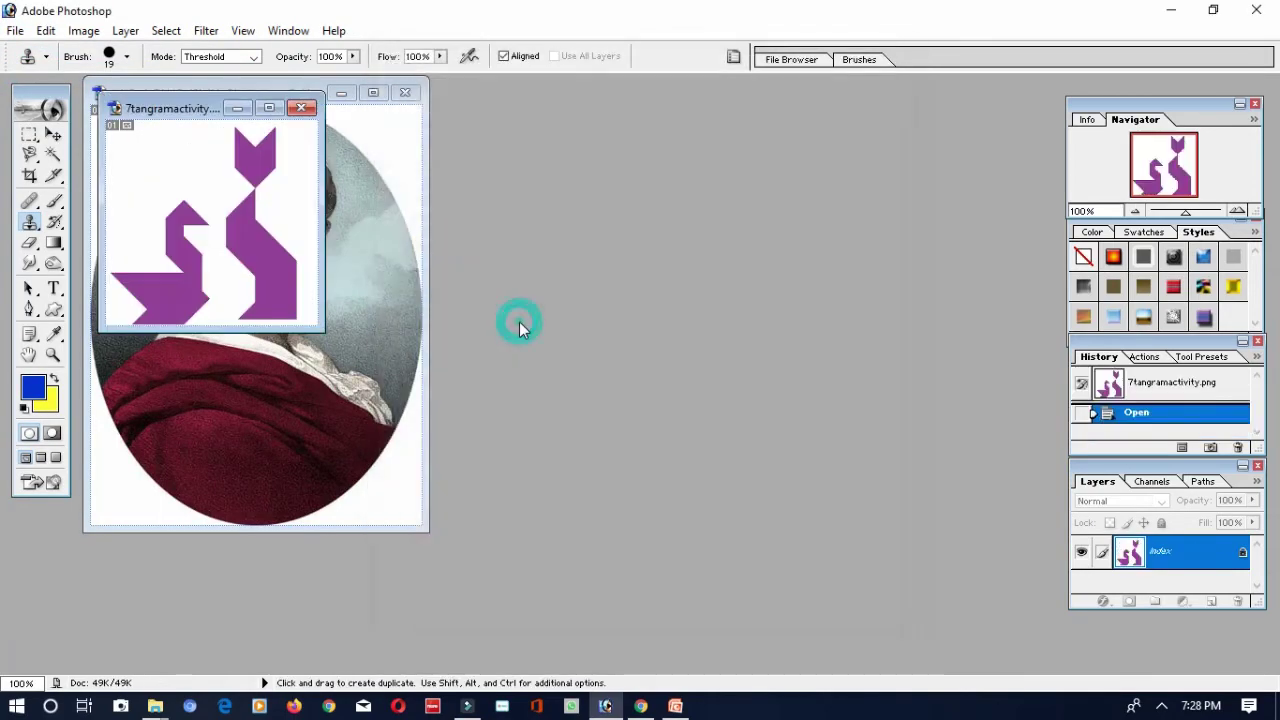
pyautogui.moveTo(328, 337); pyautogui.dragTo(505, 472)
pyautogui.click(287, 302)
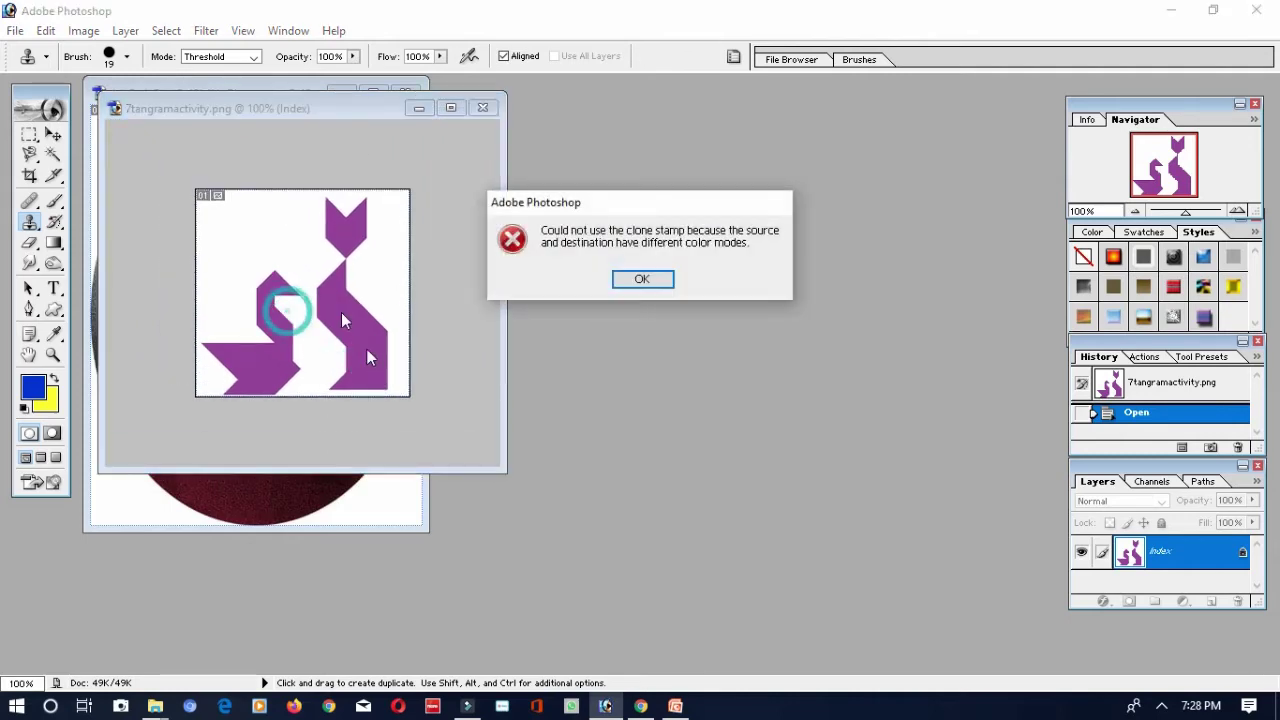
pyautogui.click(642, 279)
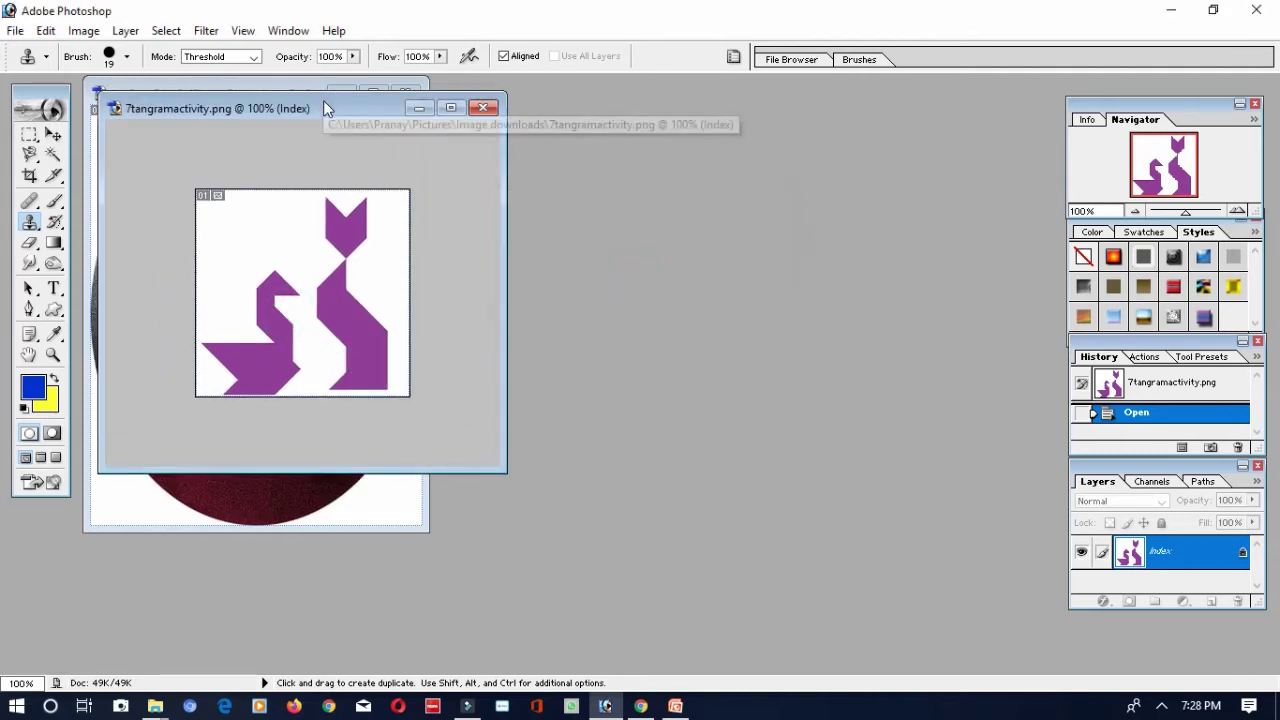
pyautogui.moveTo(323, 103); pyautogui.dragTo(480, 192)
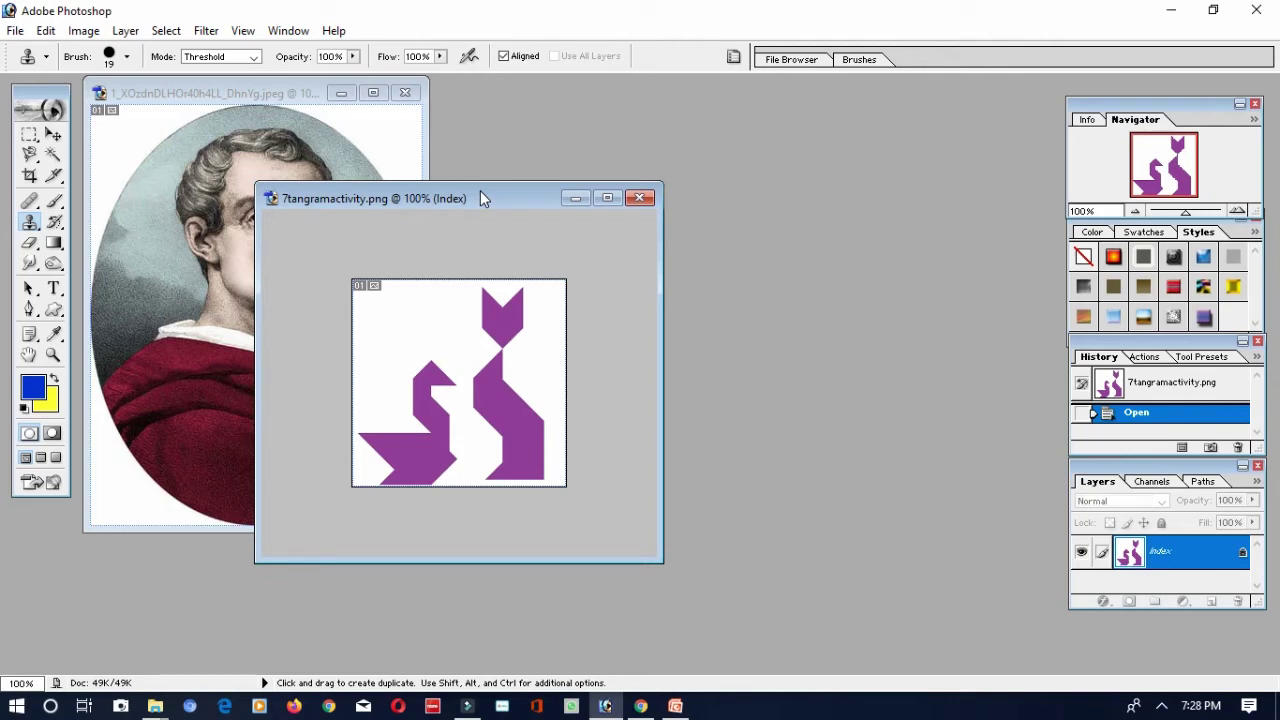
# Activate the Clone Stamp with its blending mode set to Threshold.
pyautogui.click(30, 224)
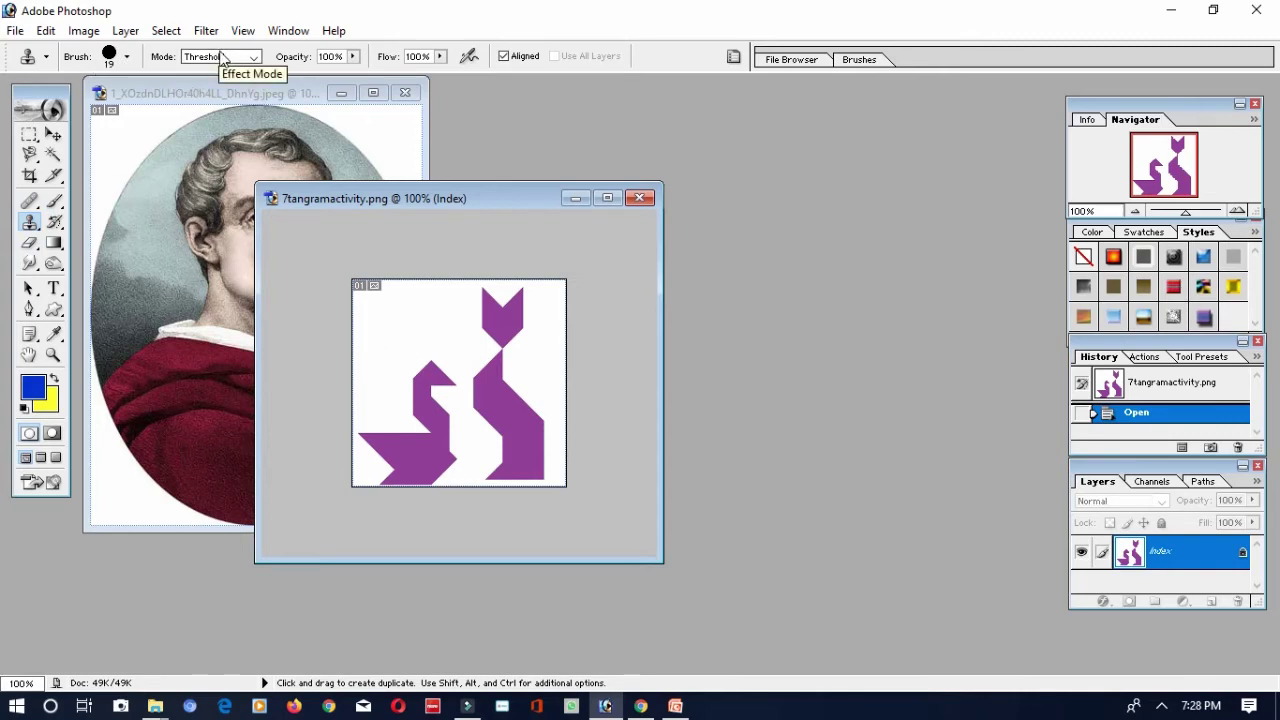
pyautogui.click(126, 57)
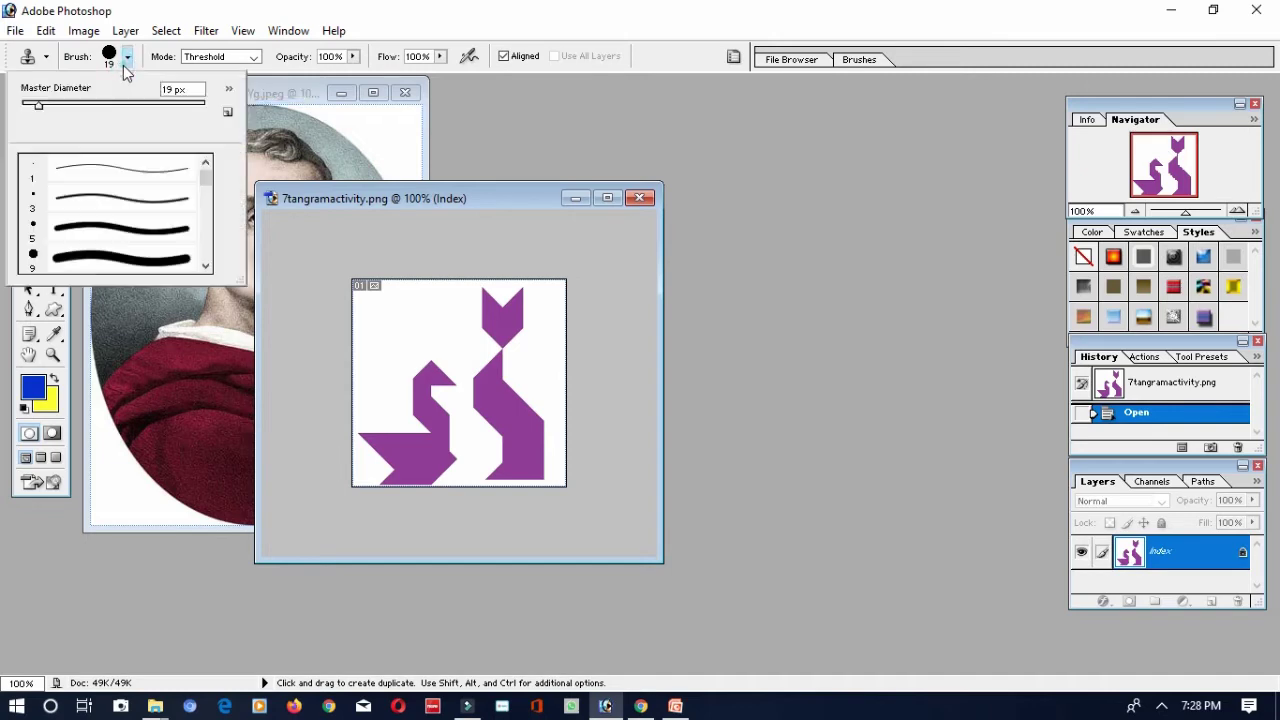
pyautogui.click(214, 57)
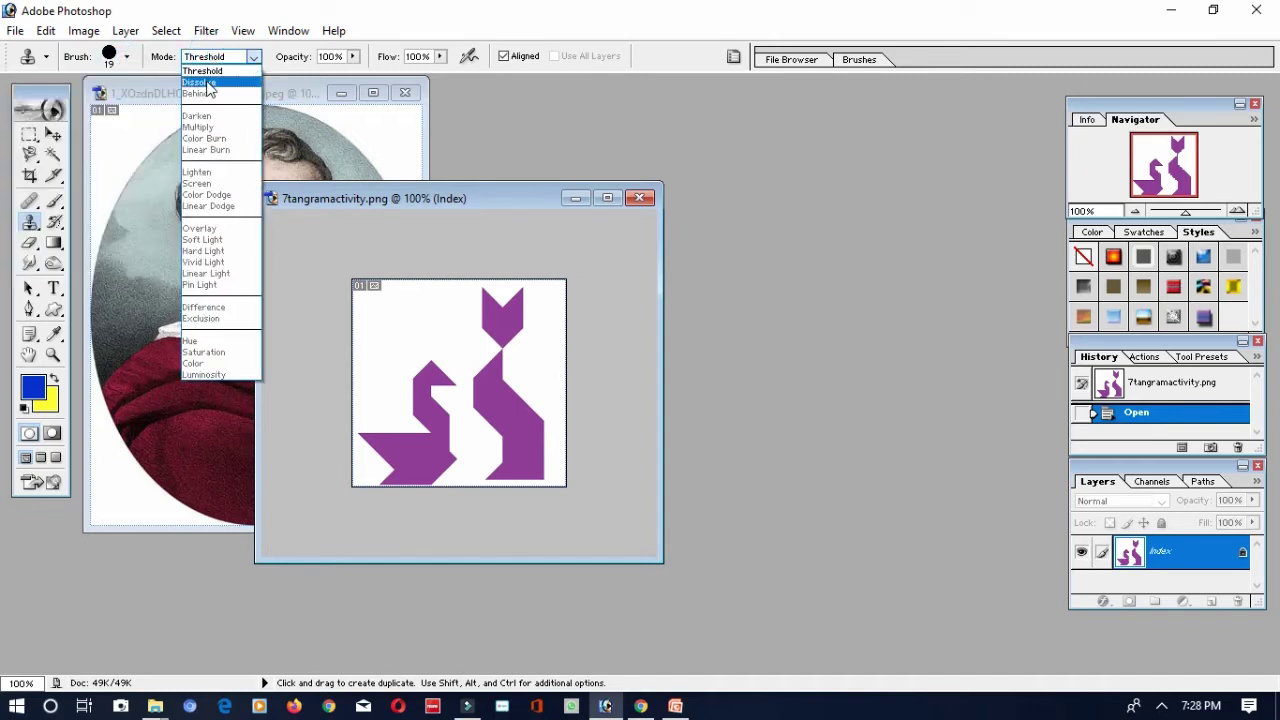
pyautogui.click(205, 72)
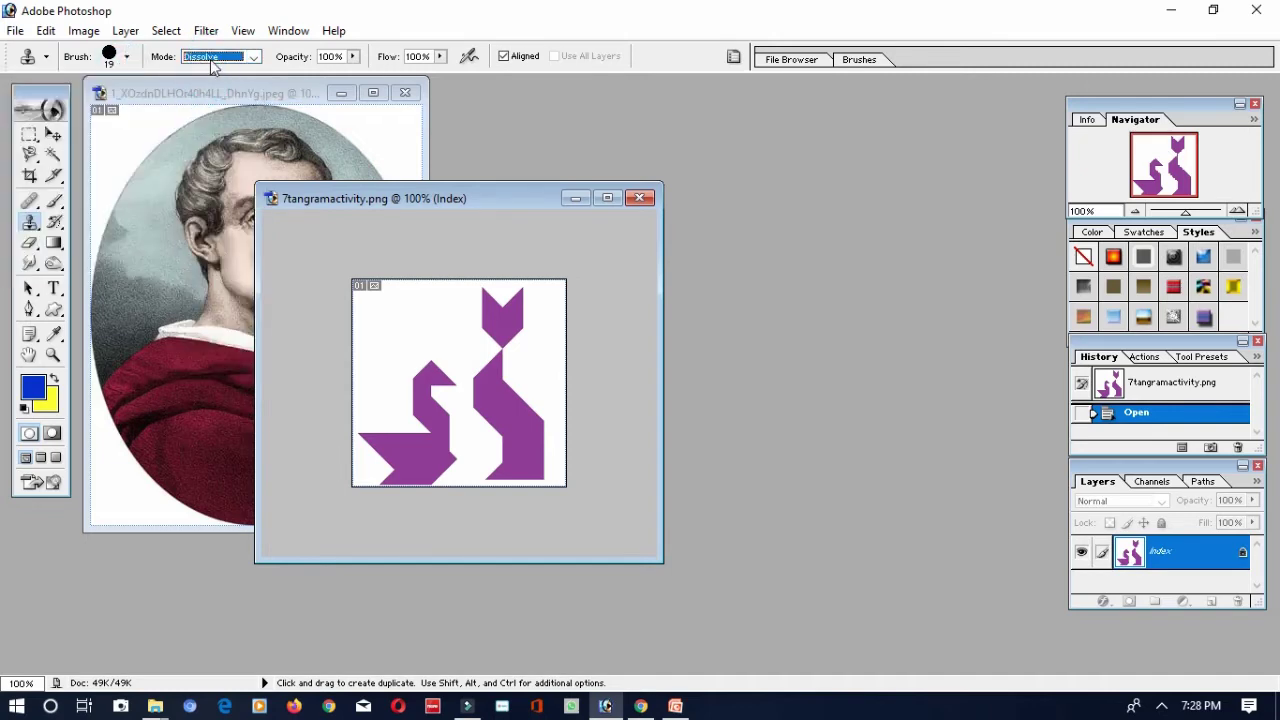
pyautogui.click(212, 57)
pyautogui.click(207, 76)
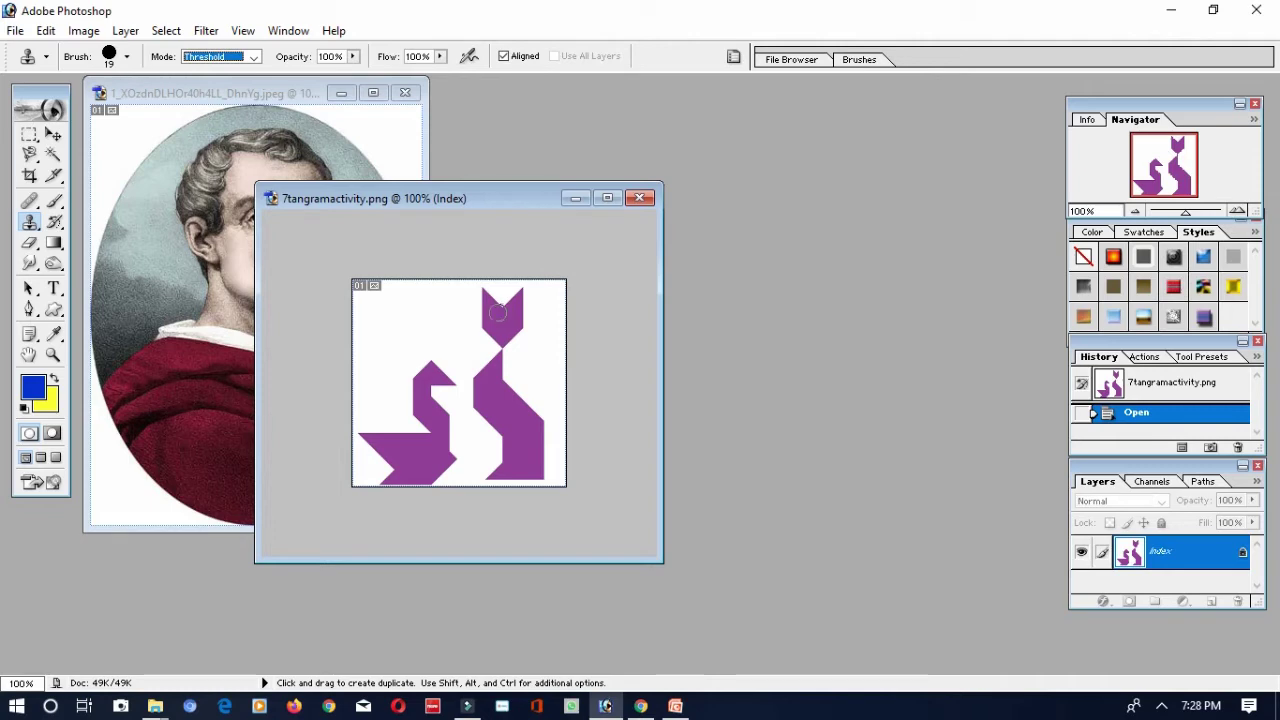
# Sample the cat's head as source and paint a copy at the image's upper left.
pyautogui.press('alt')
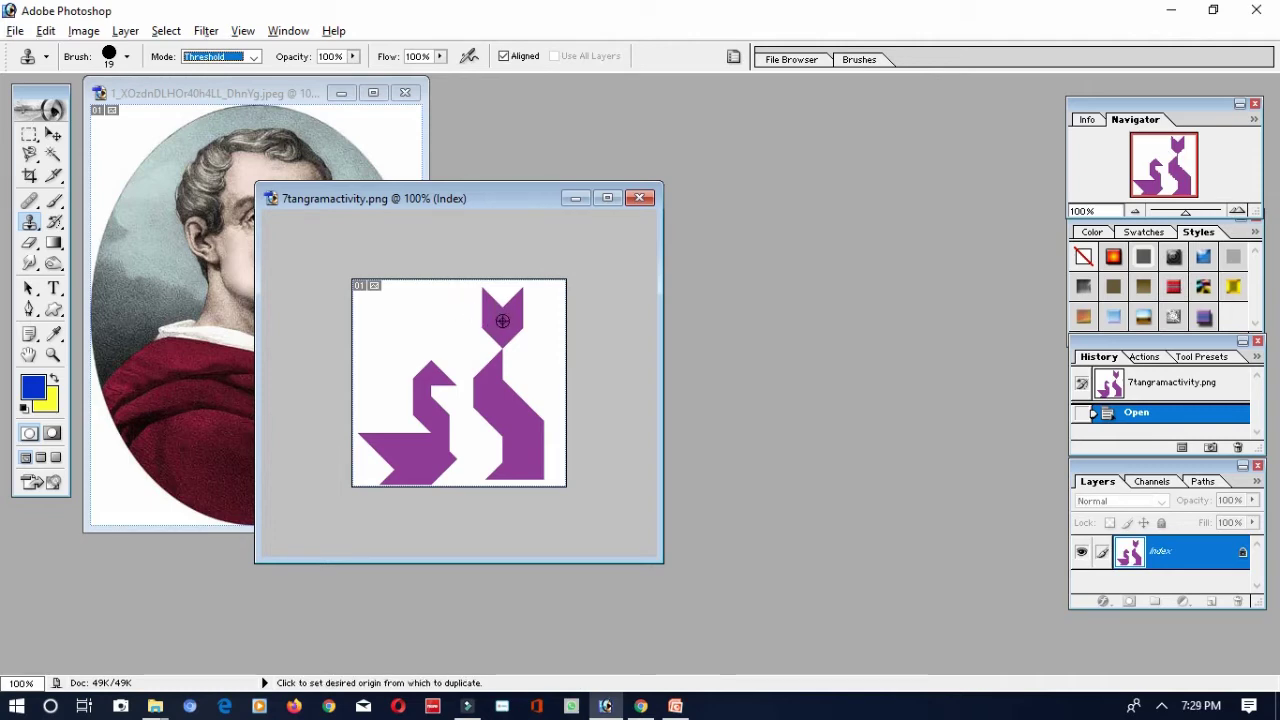
pyautogui.keyDown('alt'); pyautogui.click(502, 320); pyautogui.keyUp('alt')
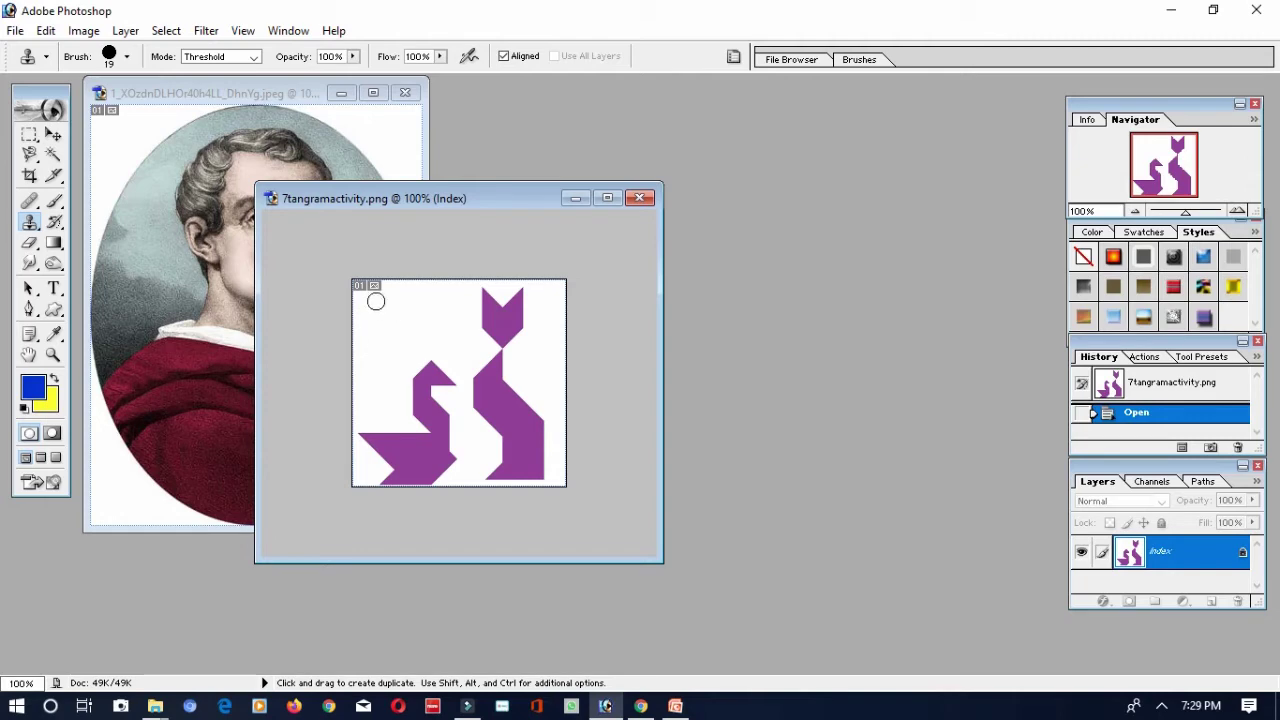
pyautogui.moveTo(375, 301)
pyautogui.mouseDown()
pyautogui.moveTo(407, 359)
pyautogui.moveTo(390, 294)
pyautogui.moveTo(394, 341)
pyautogui.moveTo(394, 325)
pyautogui.moveTo(364, 316)
pyautogui.moveTo(370, 340)
pyautogui.moveTo(382, 323)
pyautogui.moveTo(375, 352)
pyautogui.moveTo(364, 330)
pyautogui.moveTo(367, 394)
pyautogui.moveTo(415, 447)
pyautogui.moveTo(384, 372)
pyautogui.moveTo(370, 430)
pyautogui.moveTo(375, 372)
pyautogui.moveTo(355, 334)
pyautogui.moveTo(355, 382)
pyautogui.moveTo(378, 358)
pyautogui.moveTo(408, 362)
pyautogui.mouseUp()
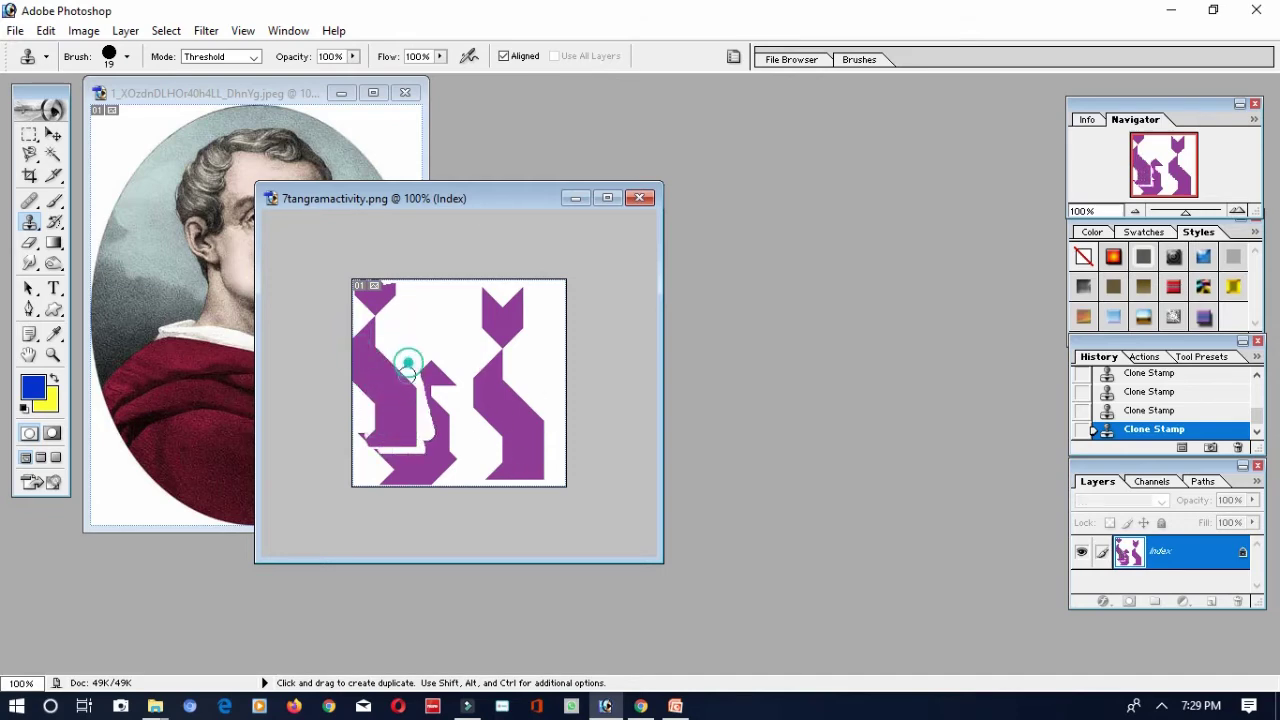
pyautogui.click(416, 440)
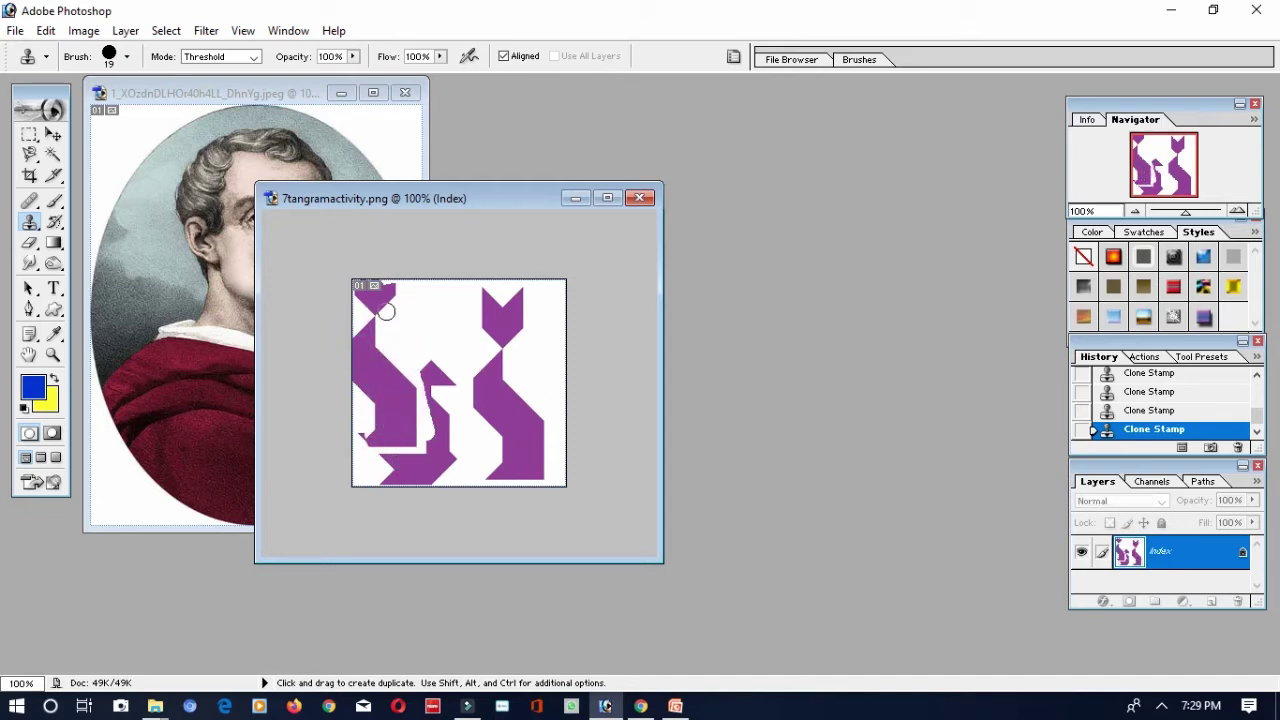
pyautogui.moveTo(386, 311)
pyautogui.mouseDown()
pyautogui.moveTo(380, 265)
pyautogui.moveTo(366, 268)
pyautogui.moveTo(358, 288)
pyautogui.moveTo(392, 300)
pyautogui.mouseUp()
# Open Flower1.jpg from the downloads folder and drag its window larger.
pyautogui.click(15, 30)
pyautogui.click(50, 73)
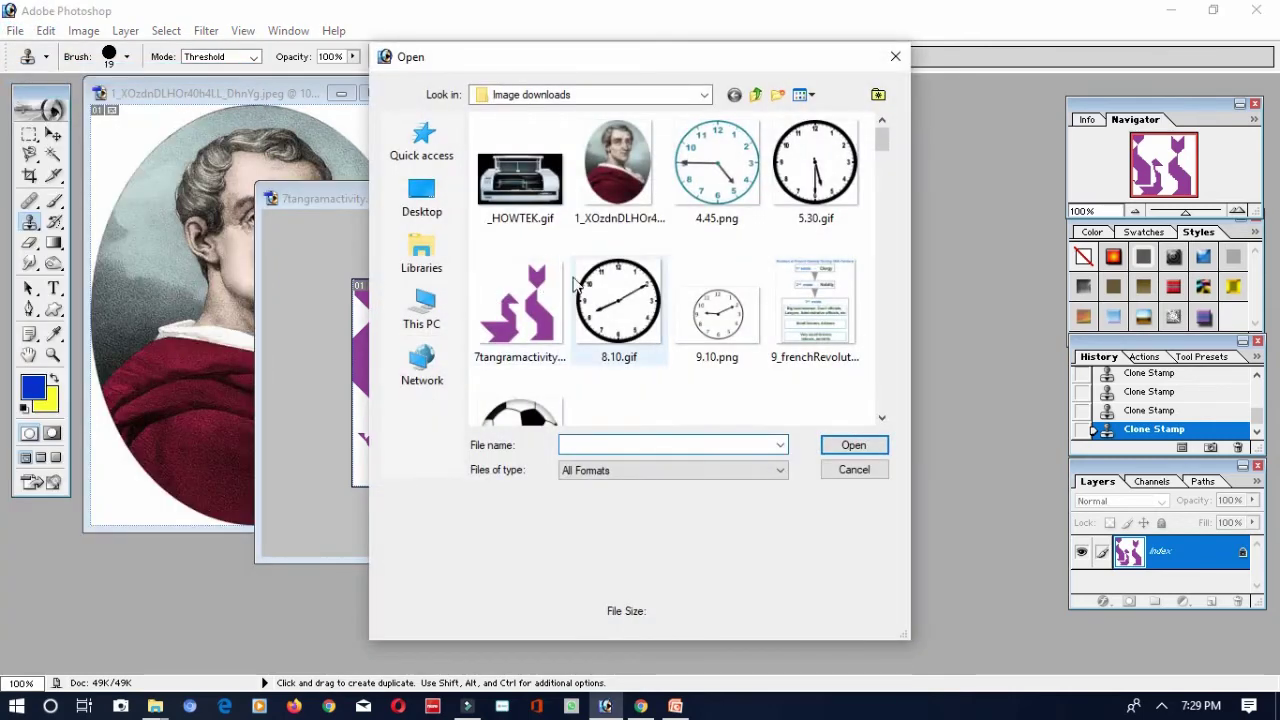
pyautogui.scroll(-3, 620, 310)
pyautogui.click(881, 418)
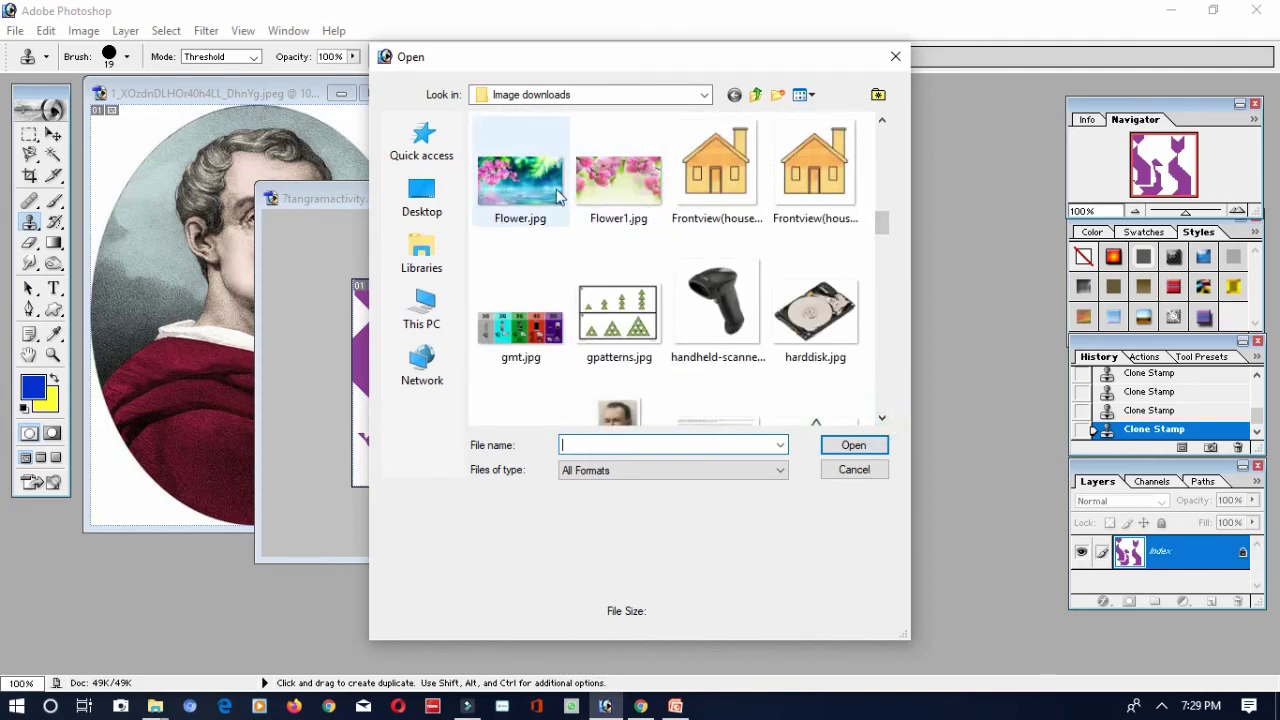
pyautogui.doubleClick(596, 195)
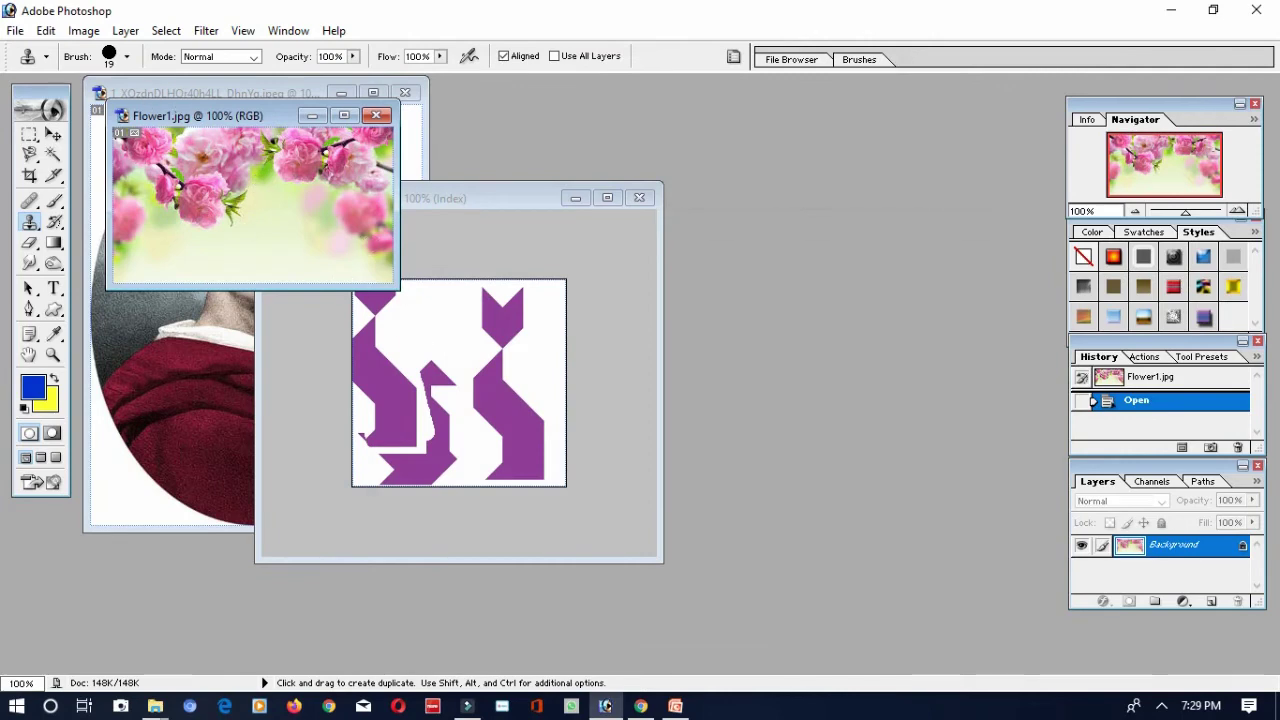
pyautogui.moveTo(392, 284); pyautogui.dragTo(658, 509)
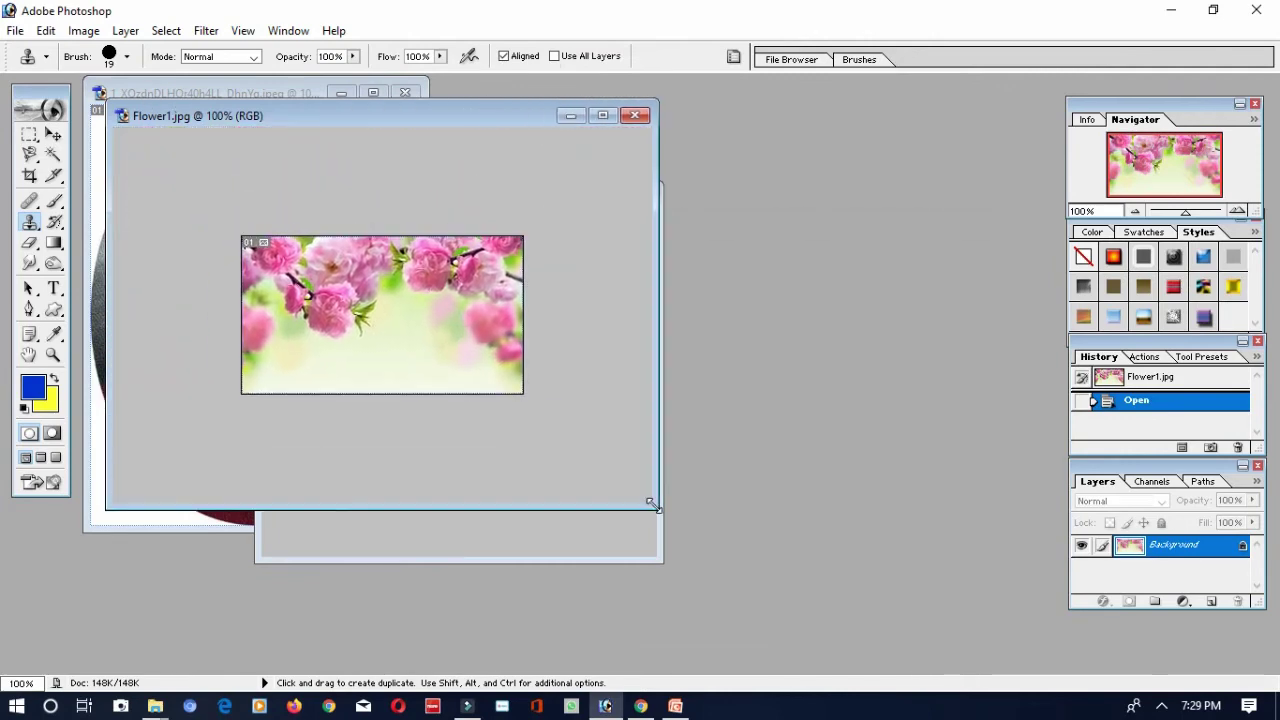
pyautogui.click(84, 30)
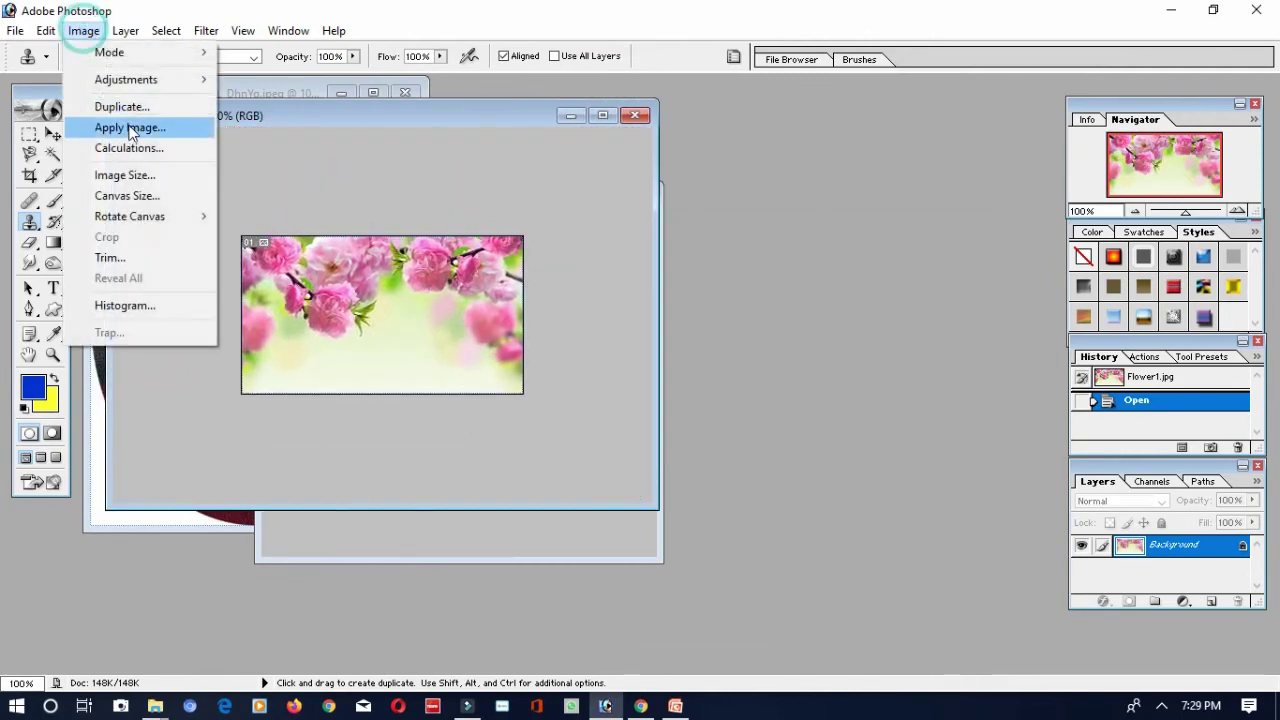
# Resize Flower1.jpg to 500 pixels wide with constrained proportions, so the height becomes 280.
pyautogui.click(137, 177)
pyautogui.write('50')
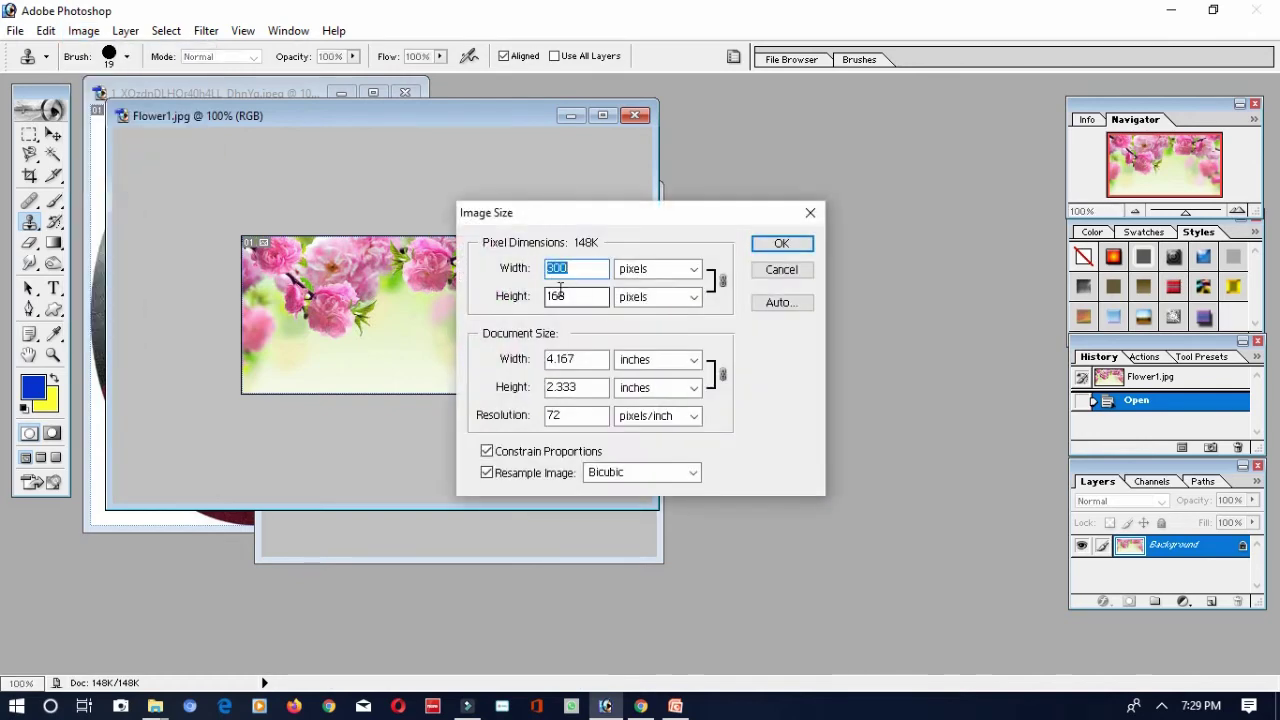
pyautogui.write('0')
pyautogui.click(782, 246)
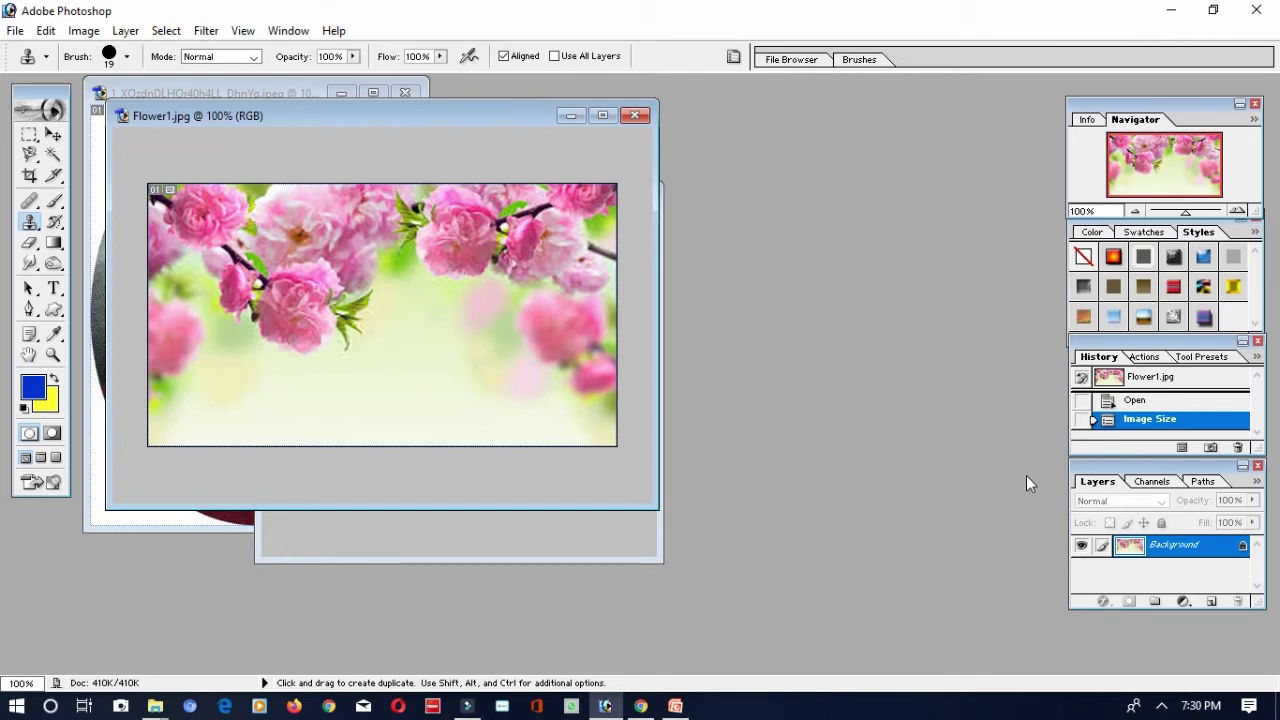
pyautogui.click(29, 134)
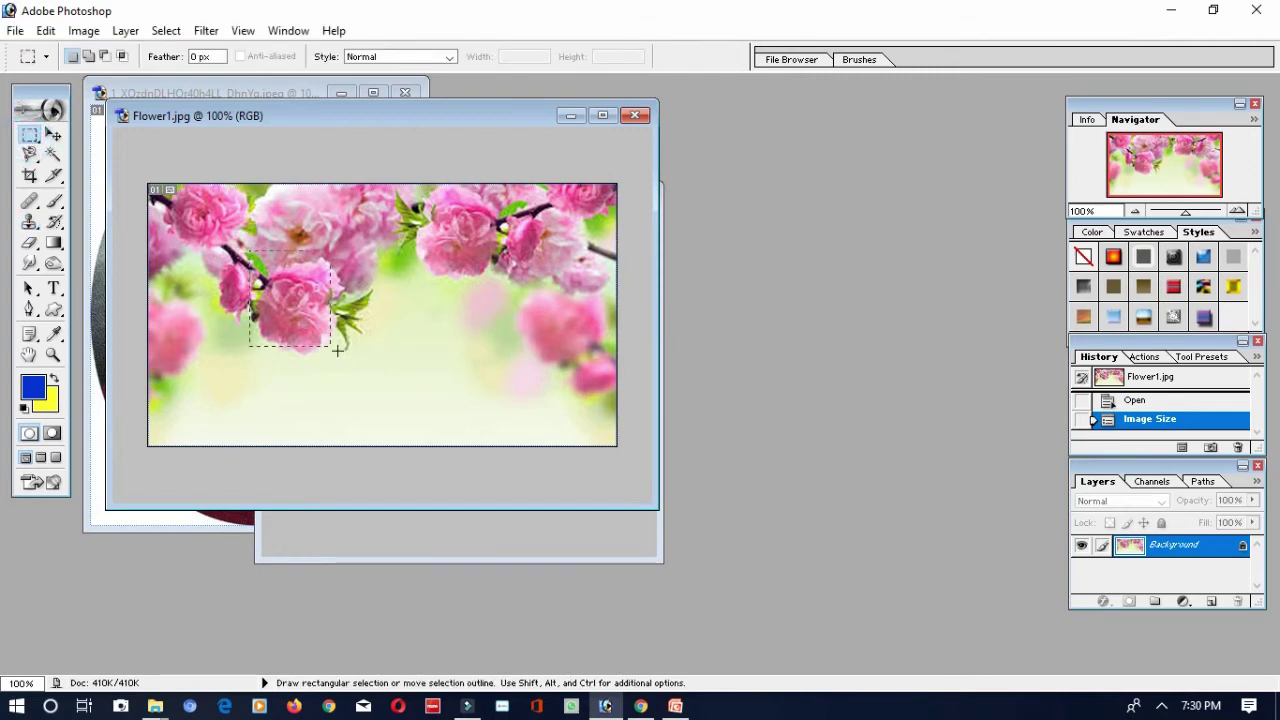
# Marquee the pink rose left of centre and define it as the pattern 'Pattern 8'.
pyautogui.moveTo(250, 251); pyautogui.dragTo(356, 362)
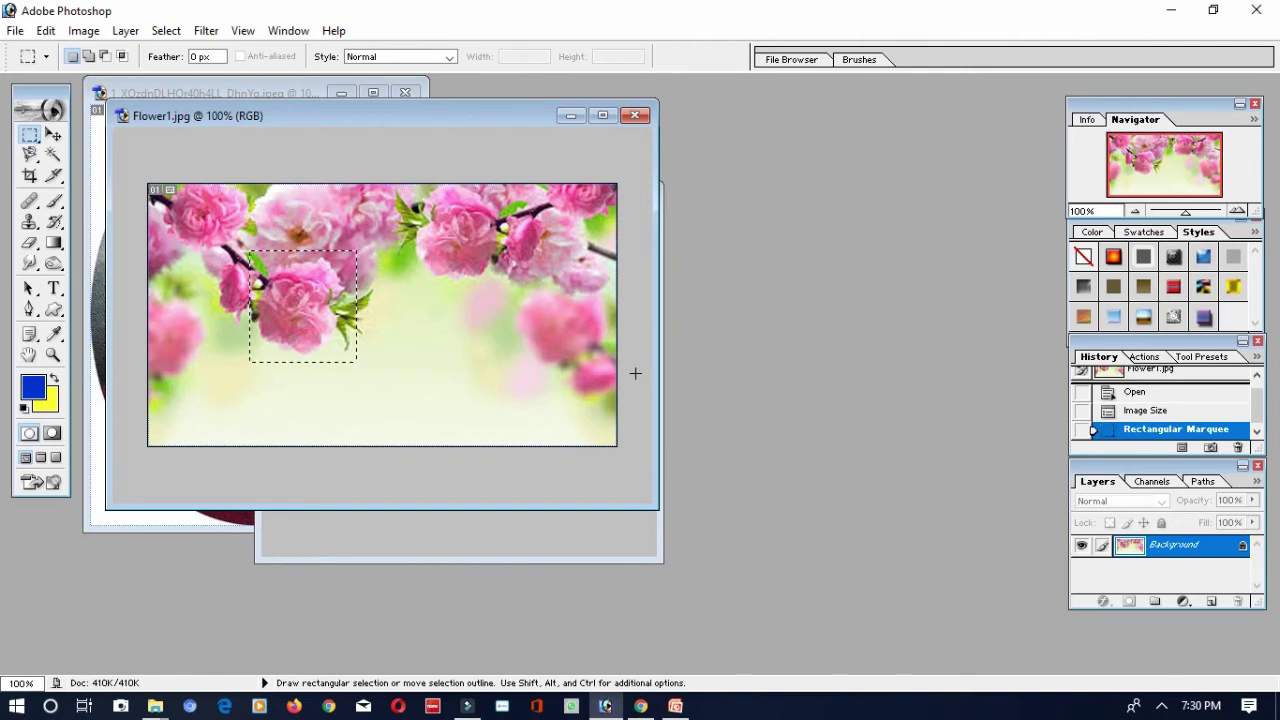
pyautogui.click(45, 31)
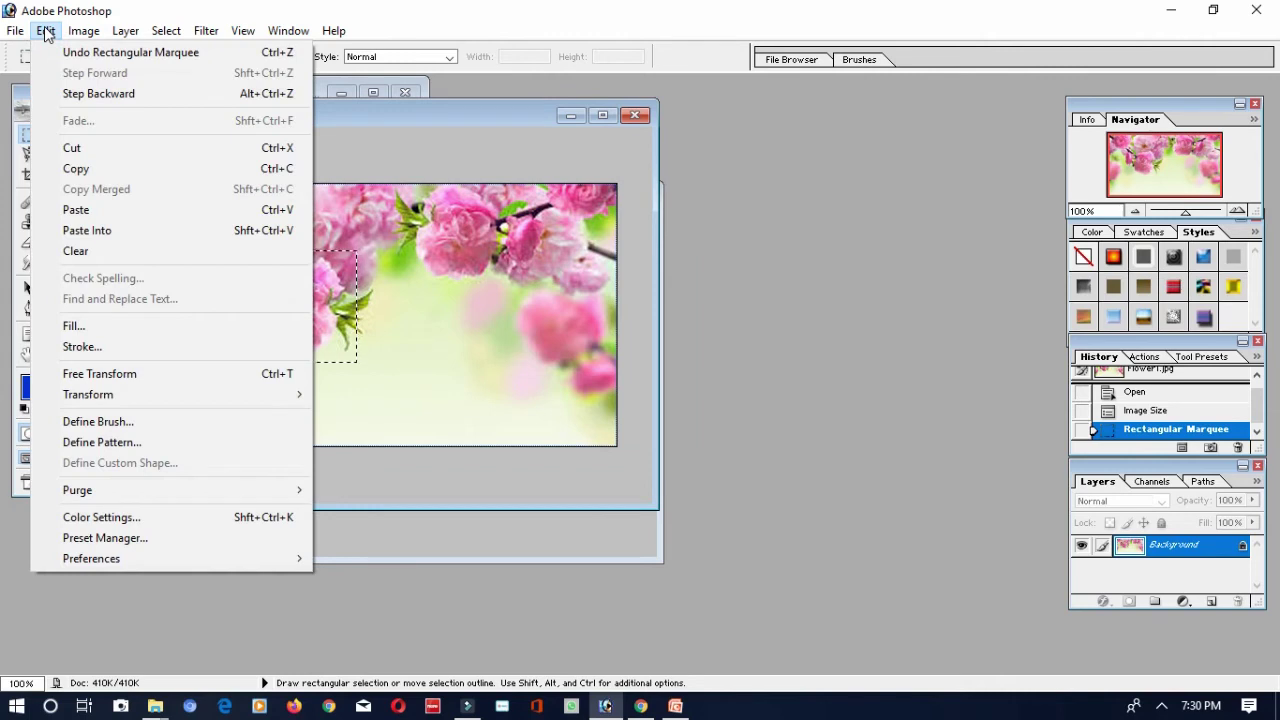
pyautogui.click(100, 442)
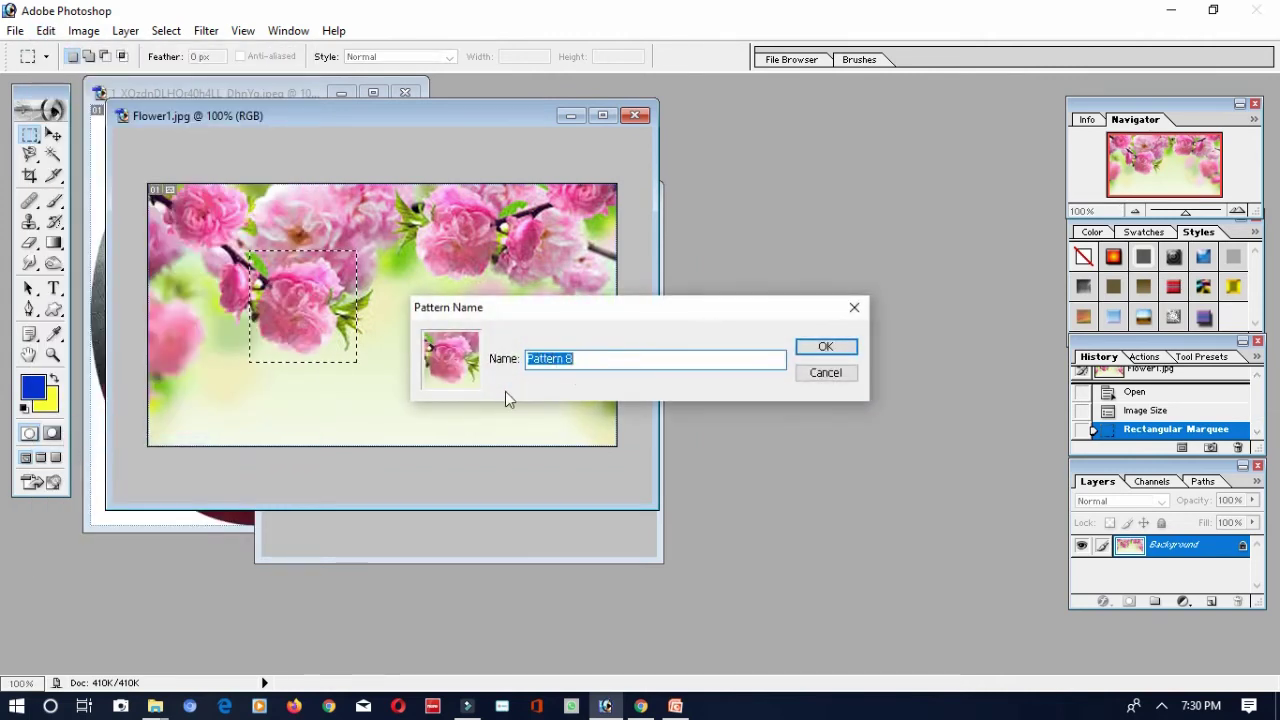
pyautogui.click(578, 360)
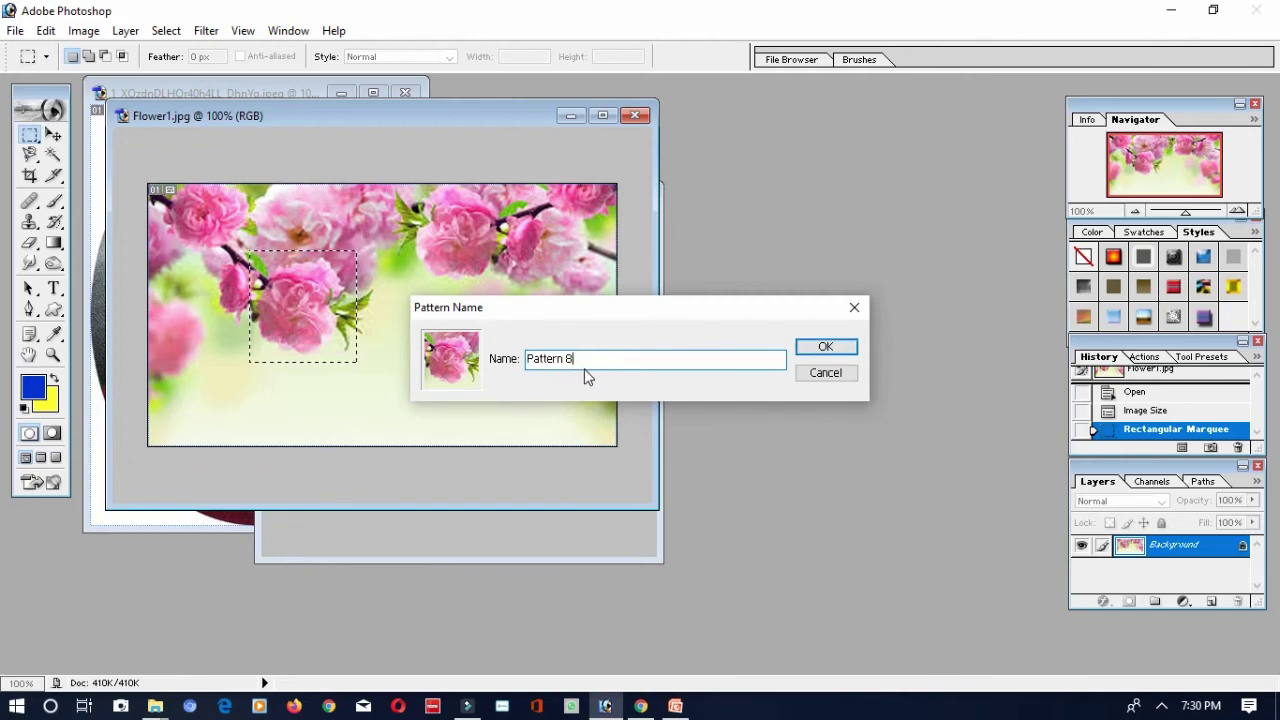
pyautogui.click(846, 350)
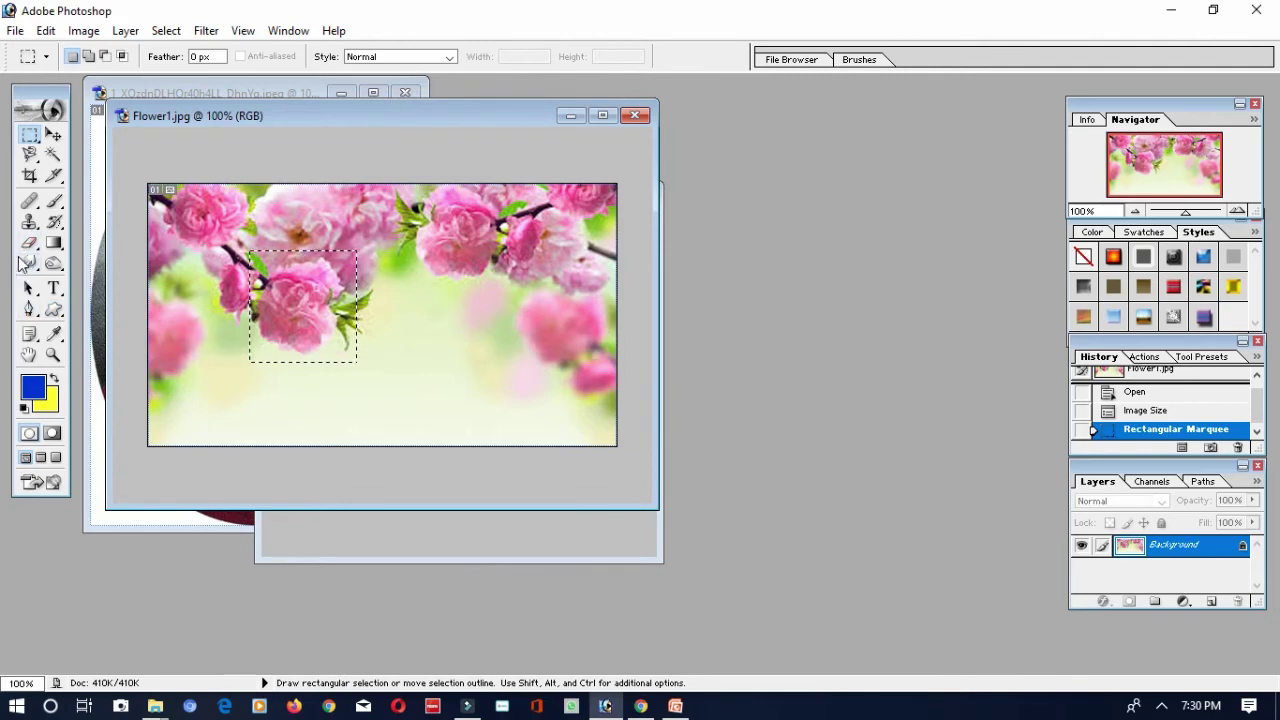
# Switch to the Pattern Stamp Tool with the new rose pattern selected.
pyautogui.click(35, 224)
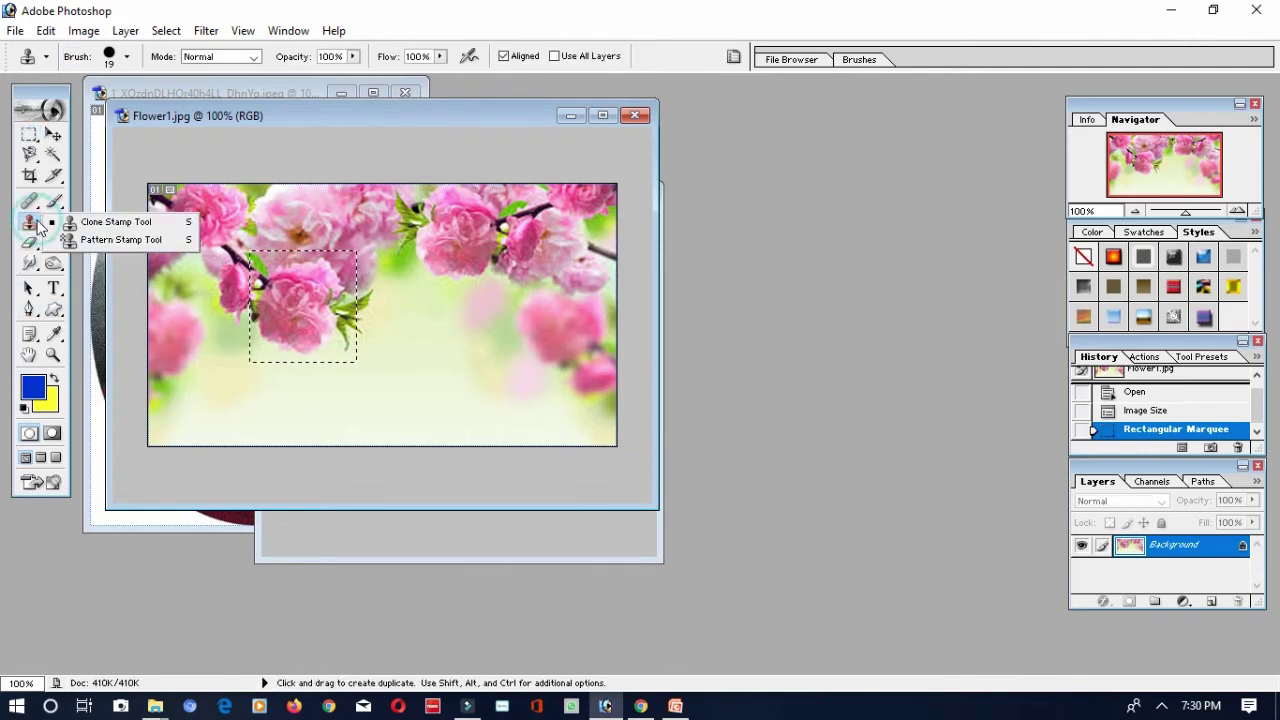
pyautogui.click(110, 240)
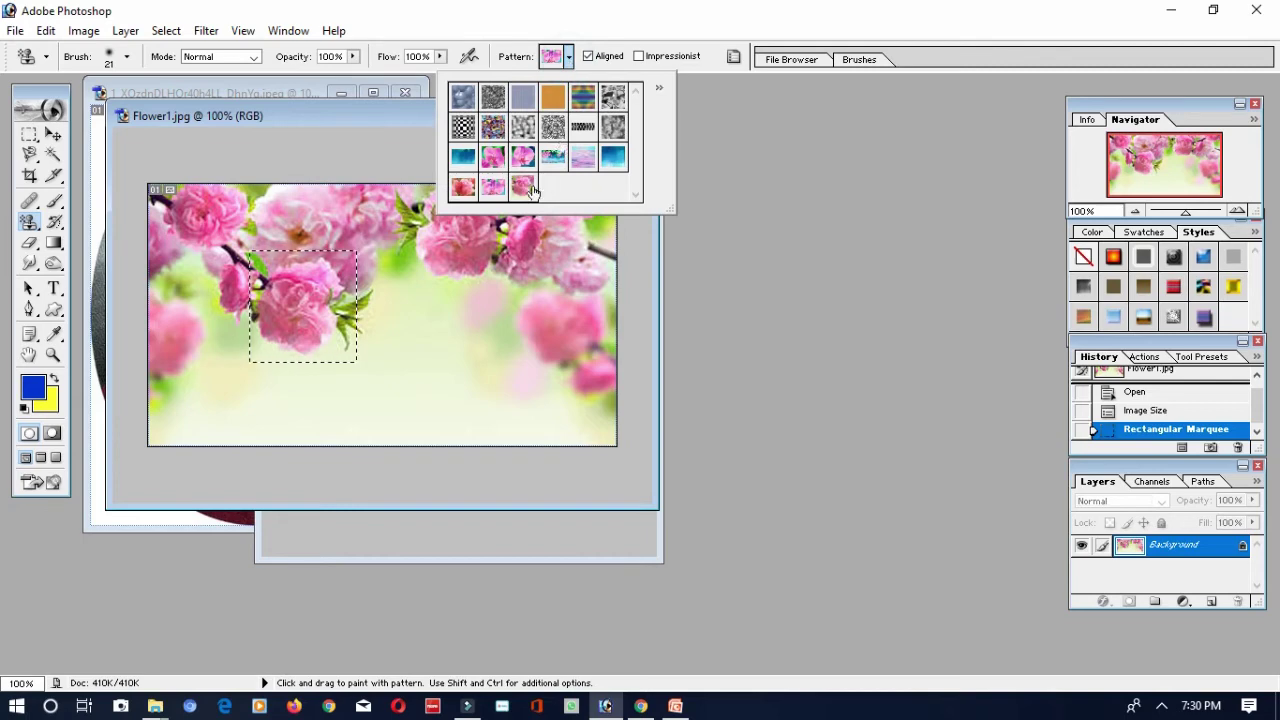
pyautogui.click(523, 188)
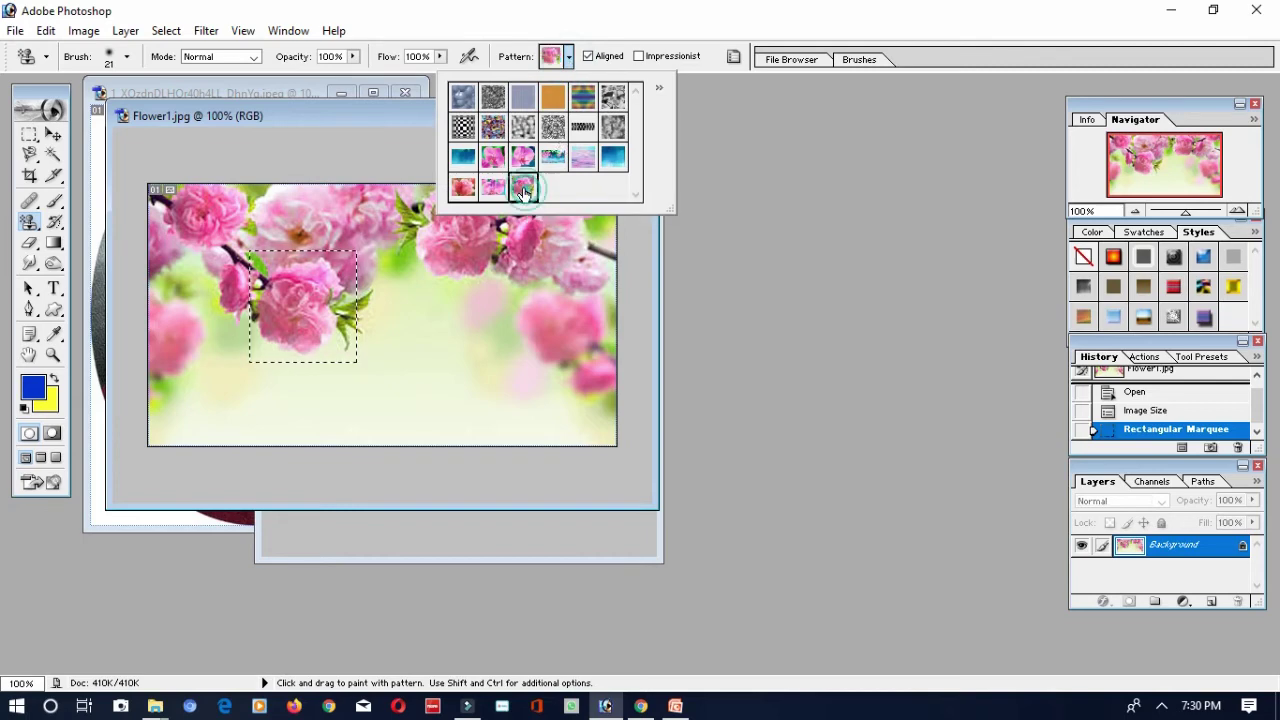
pyautogui.click(421, 300)
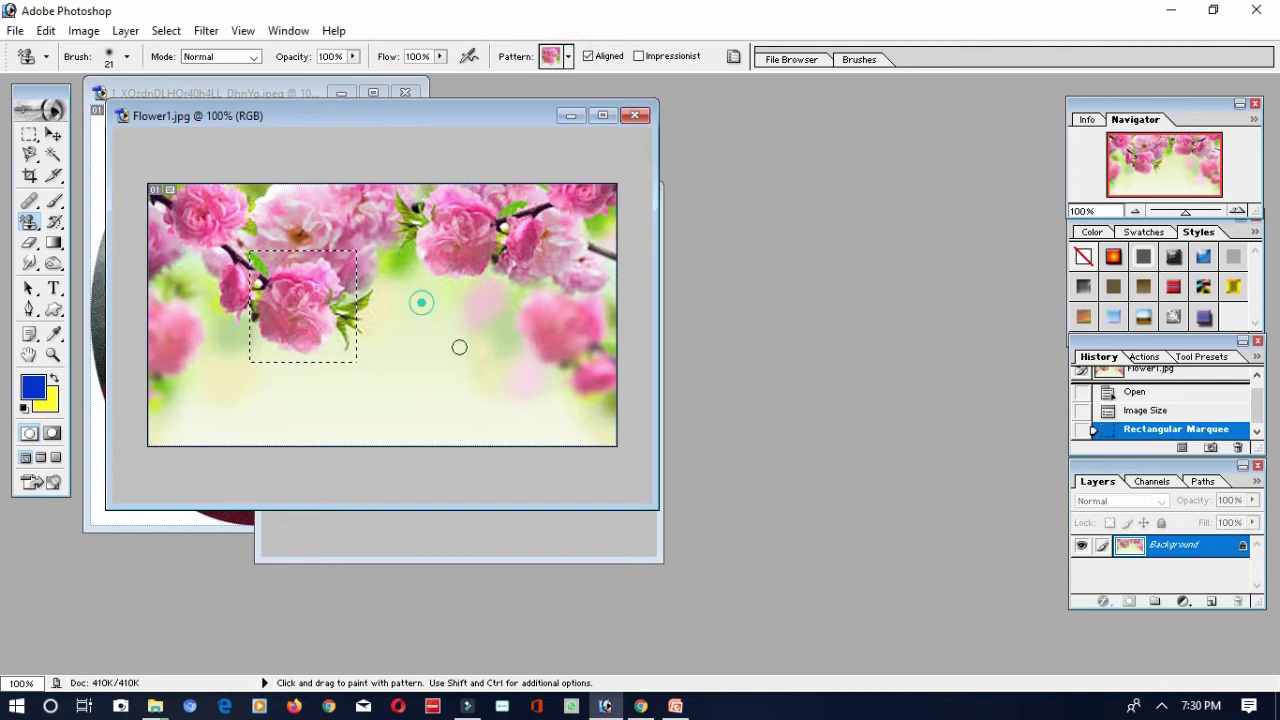
pyautogui.click(54, 134)
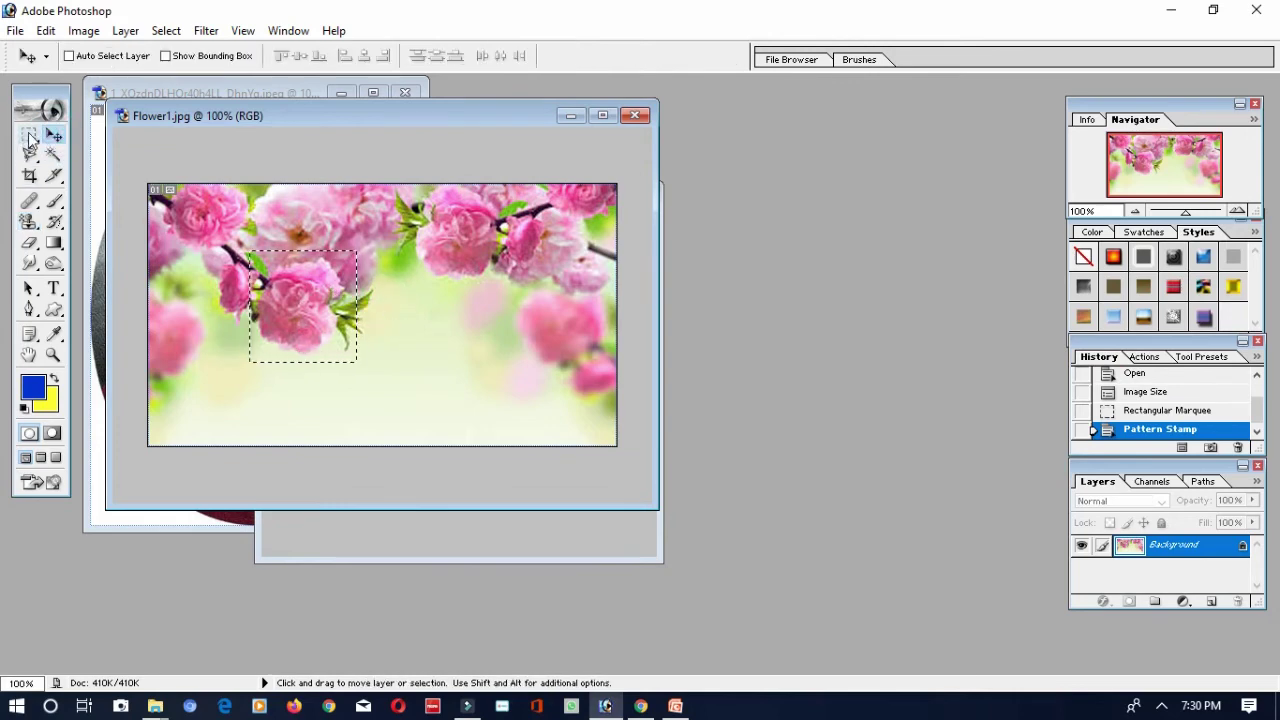
# Select a pale background rectangle right of the rose and paint the pattern inside it.
pyautogui.click(29, 134)
pyautogui.click(429, 317)
pyautogui.moveTo(348, 270); pyautogui.dragTo(414, 366)
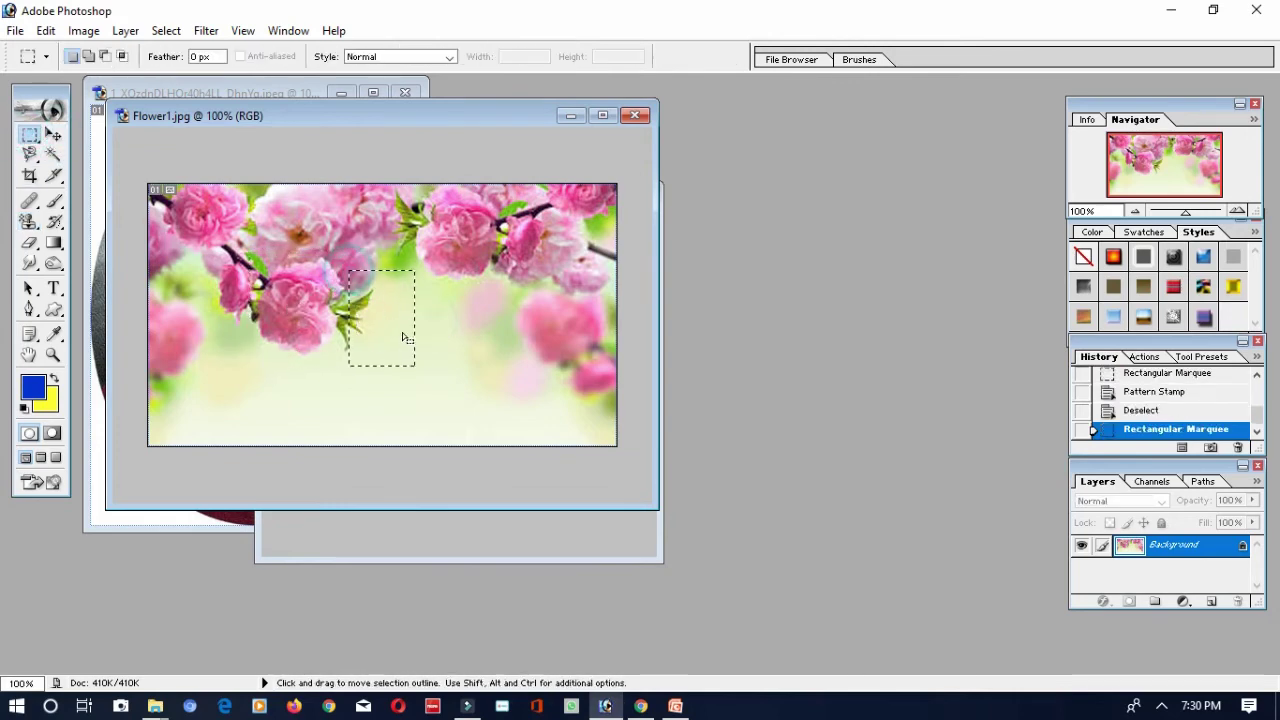
pyautogui.click(29, 221)
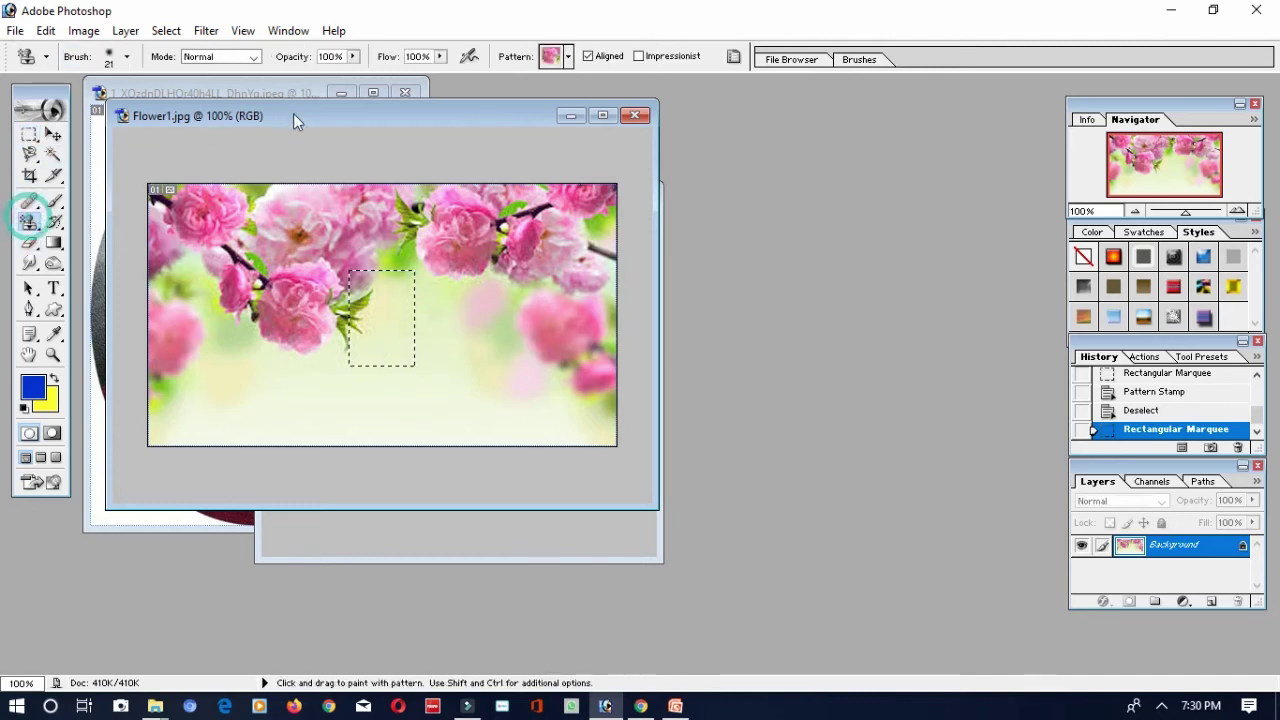
pyautogui.click(480, 338)
pyautogui.moveTo(383, 314)
pyautogui.mouseDown()
pyautogui.moveTo(382, 293)
pyautogui.moveTo(390, 340)
pyautogui.moveTo(365, 285)
pyautogui.moveTo(405, 340)
pyautogui.moveTo(371, 297)
pyautogui.moveTo(352, 330)
pyautogui.moveTo(374, 357)
pyautogui.moveTo(415, 360)
pyautogui.mouseUp()
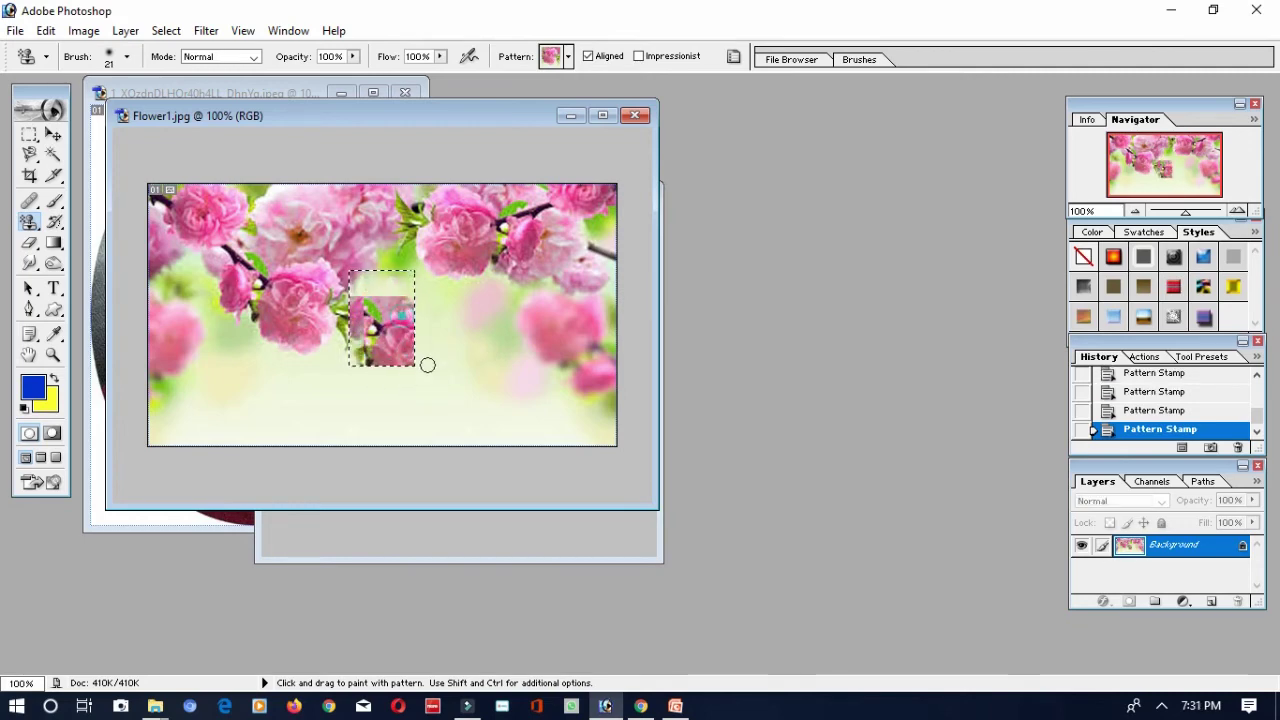
# Deselect and paint more rose-pattern dabs and strokes across the lower pale background.
pyautogui.click(31, 135)
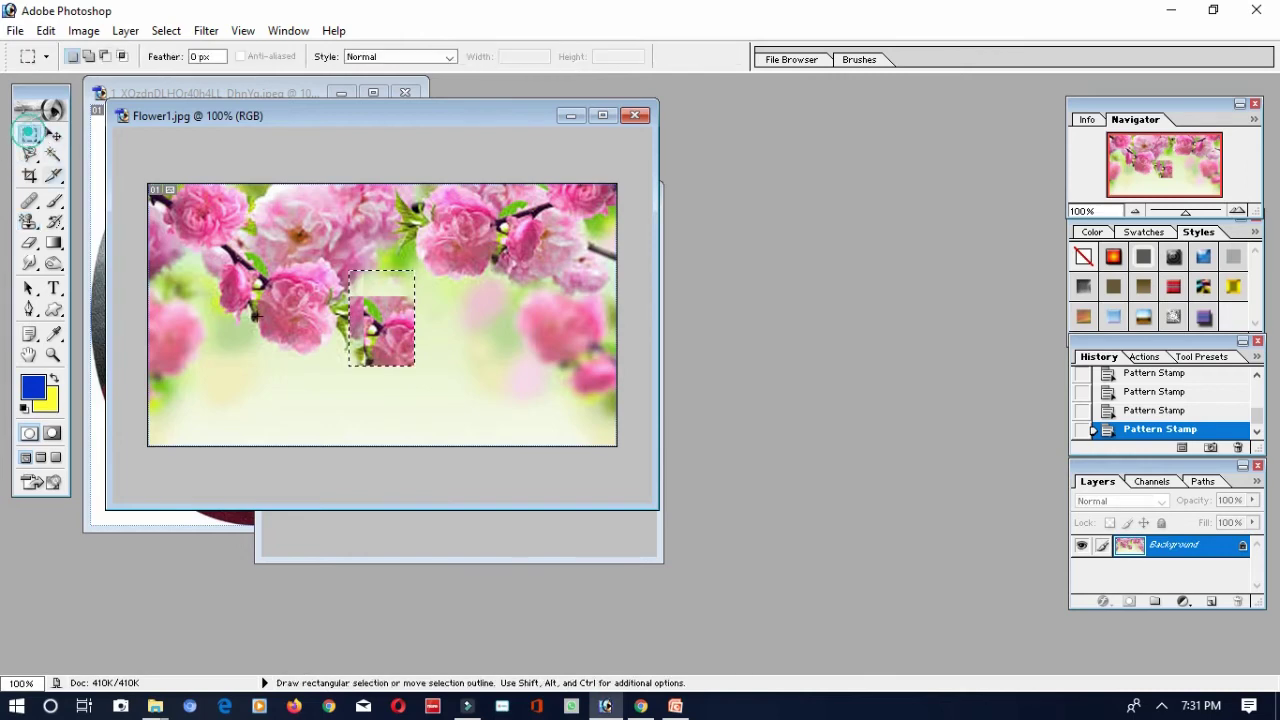
pyautogui.click(457, 371)
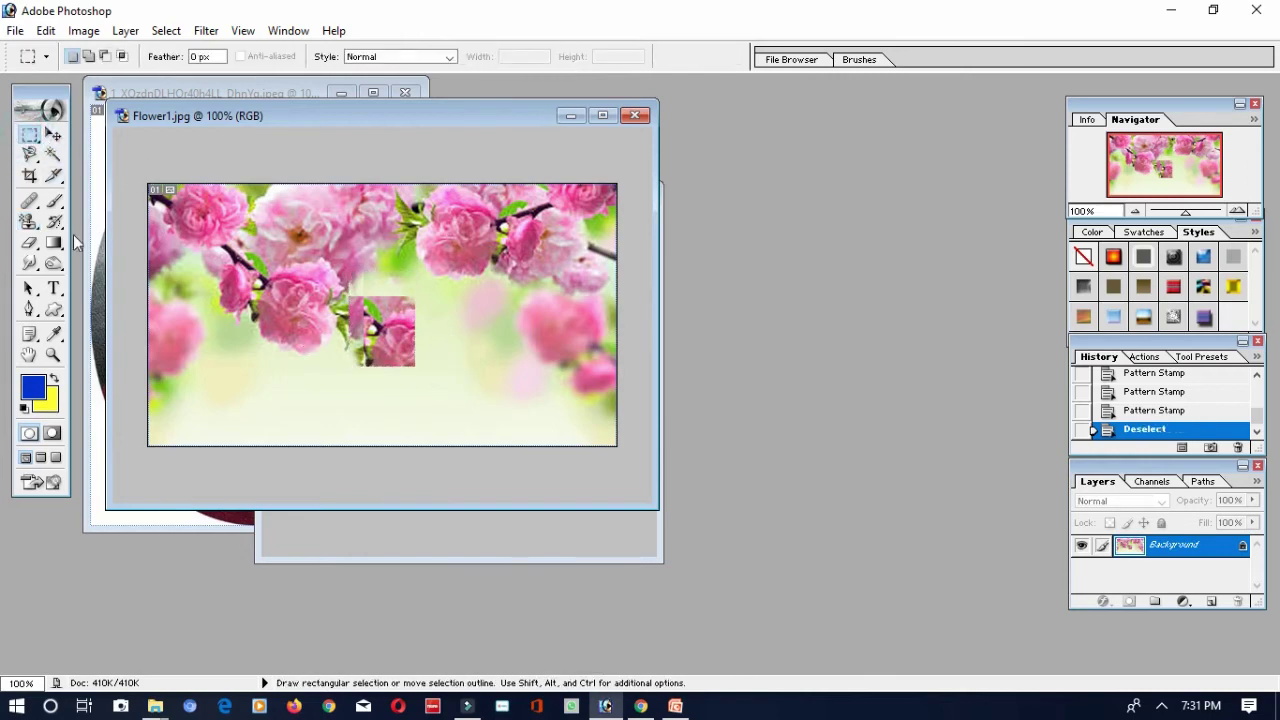
pyautogui.click(29, 221)
pyautogui.click(483, 372)
pyautogui.click(491, 420)
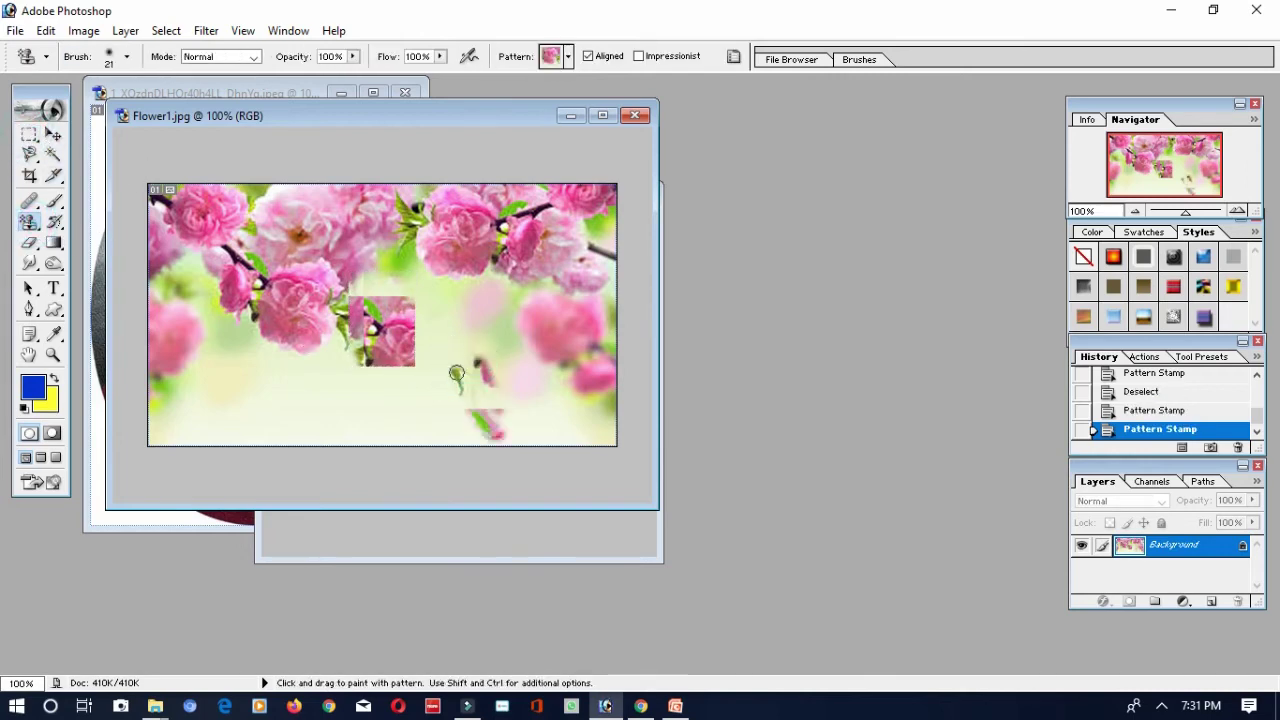
pyautogui.moveTo(457, 373)
pyautogui.mouseDown()
pyautogui.moveTo(568, 491)
pyautogui.moveTo(489, 352)
pyautogui.moveTo(510, 285)
pyautogui.moveTo(470, 340)
pyautogui.moveTo(429, 354)
pyautogui.moveTo(445, 415)
pyautogui.moveTo(417, 406)
pyautogui.moveTo(345, 300)
pyautogui.moveTo(325, 295)
pyautogui.moveTo(265, 330)
pyautogui.moveTo(340, 420)
pyautogui.moveTo(420, 420)
pyautogui.moveTo(318, 346)
pyautogui.moveTo(350, 430)
pyautogui.moveTo(300, 410)
pyautogui.moveTo(329, 449)
pyautogui.moveTo(276, 378)
pyautogui.moveTo(257, 409)
pyautogui.moveTo(205, 340)
pyautogui.moveTo(518, 345)
pyautogui.moveTo(480, 235)
pyautogui.moveTo(400, 250)
pyautogui.moveTo(410, 270)
pyautogui.moveTo(420, 233)
pyautogui.mouseUp()
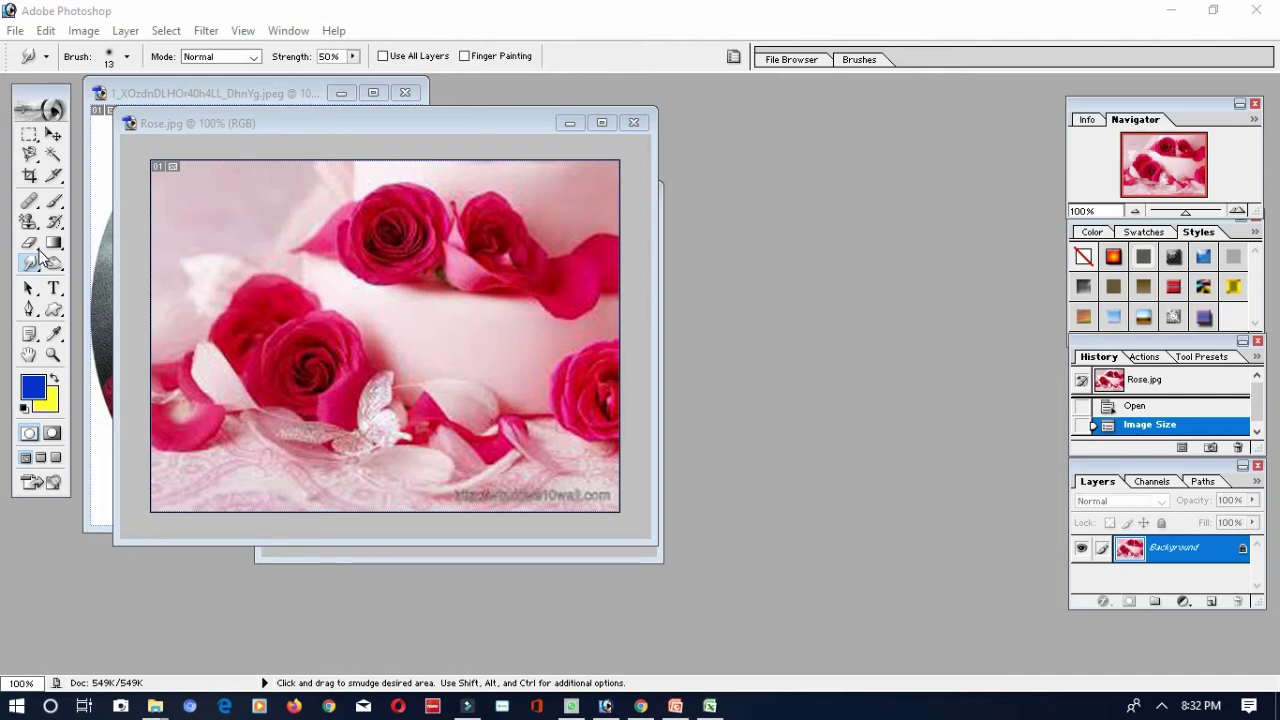
# Bring Rose.jpg forward and erase a short stroke near its top-left with the plain Eraser.
pyautogui.click(40, 256)
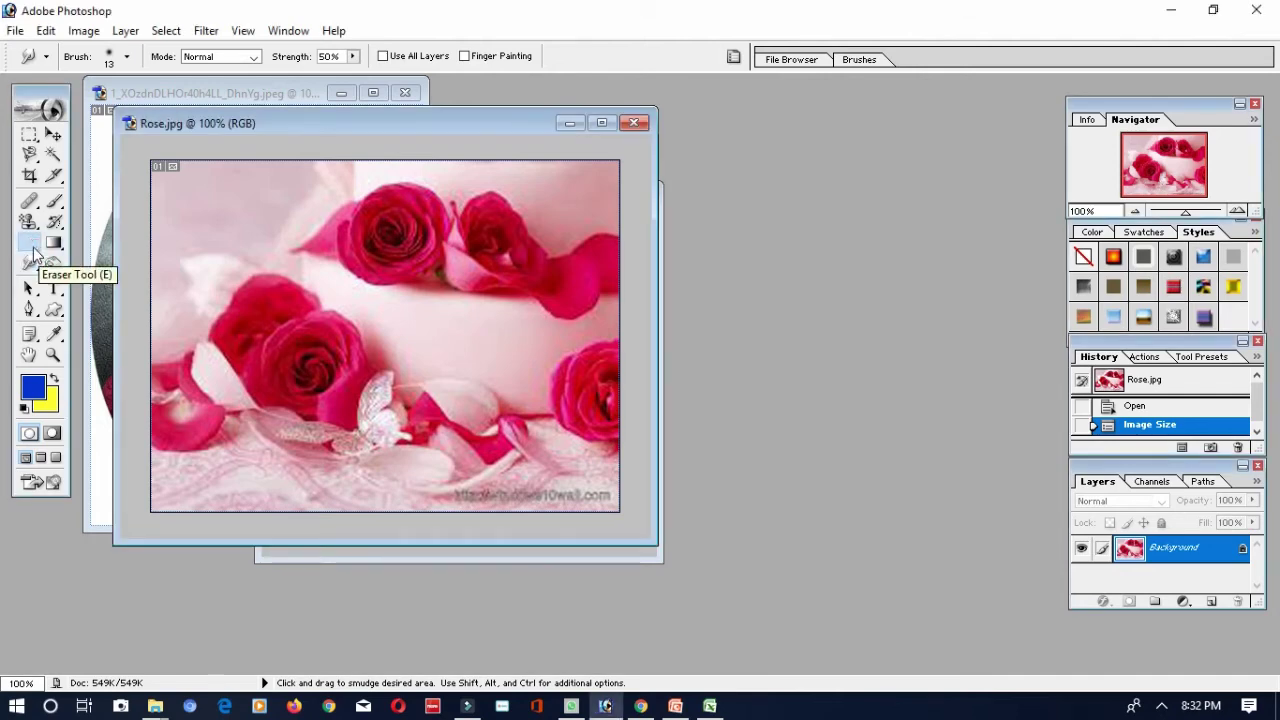
pyautogui.click(30, 243)
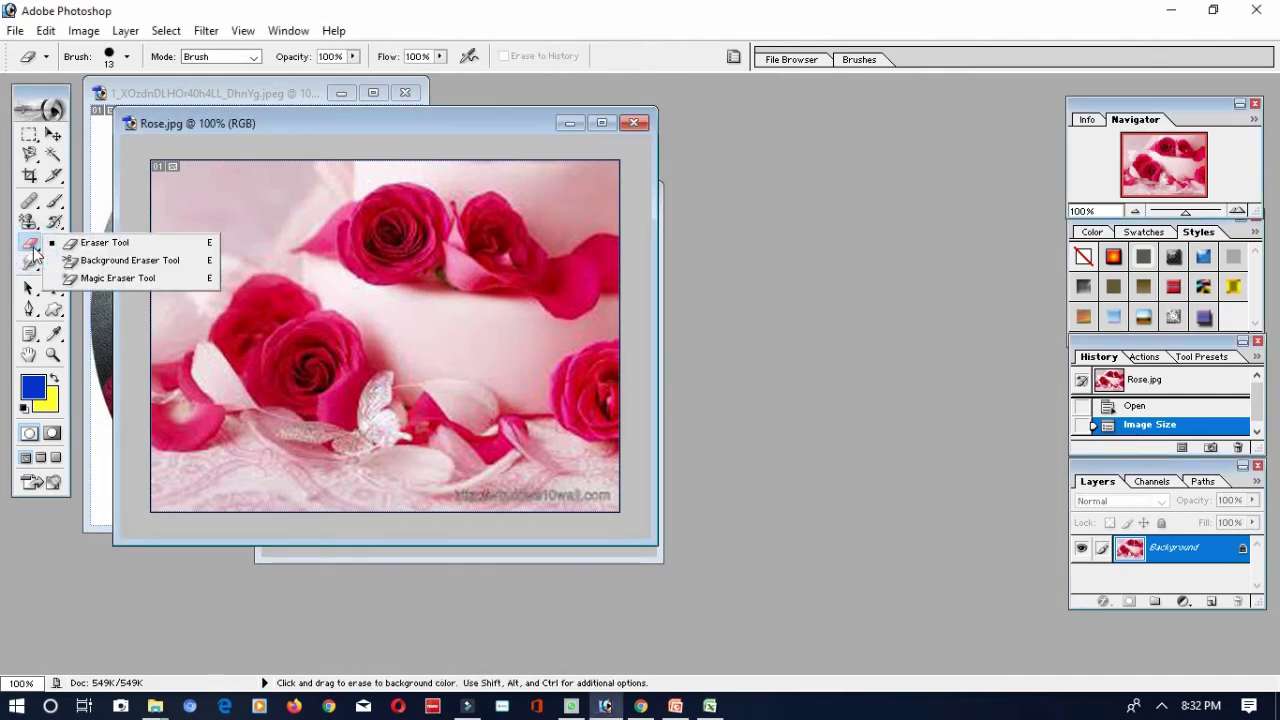
pyautogui.click(96, 243)
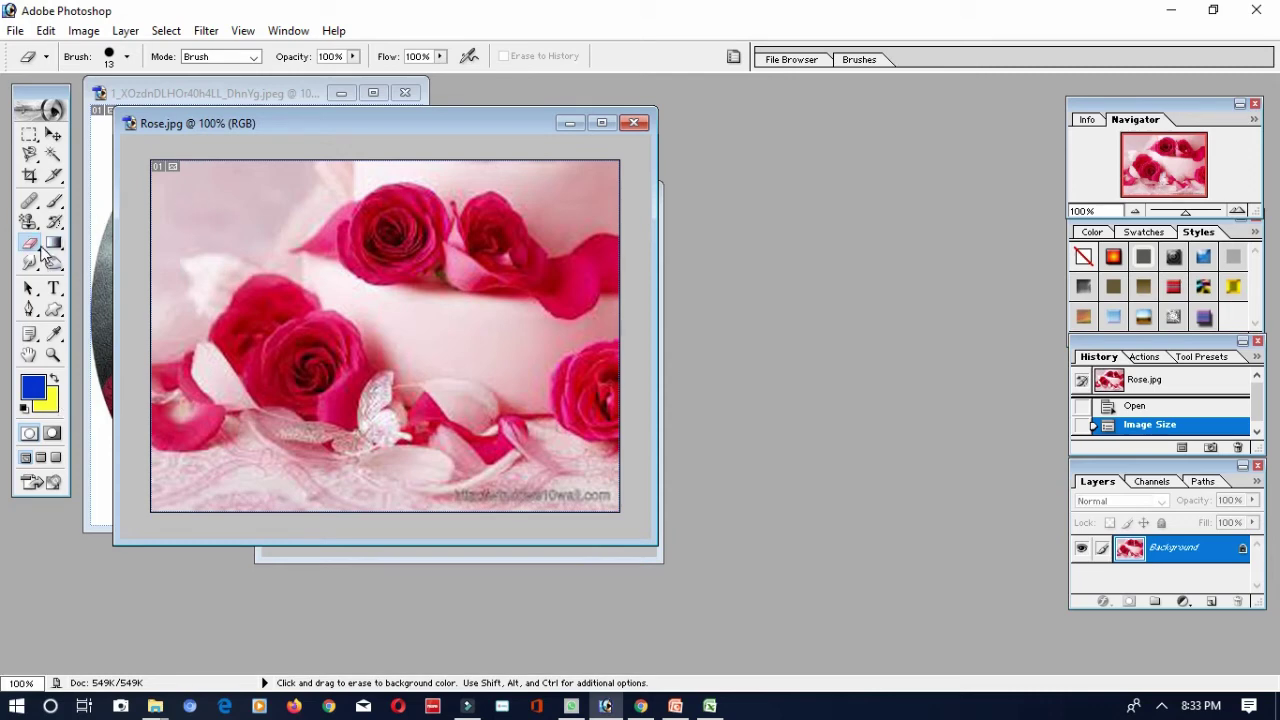
pyautogui.moveTo(185, 205); pyautogui.dragTo(232, 237)
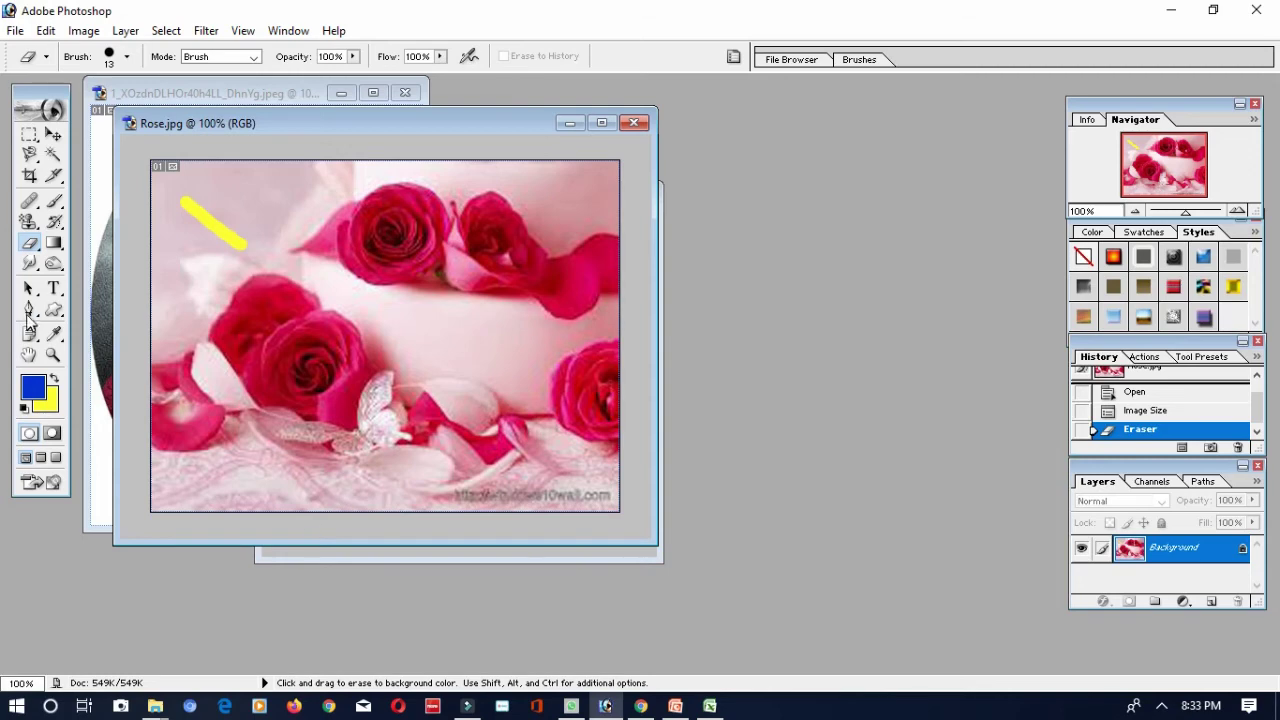
# Use the Background Eraser on the pale area beside the yellow stroke.
pyautogui.moveTo(33, 250); pyautogui.dragTo(78, 272)
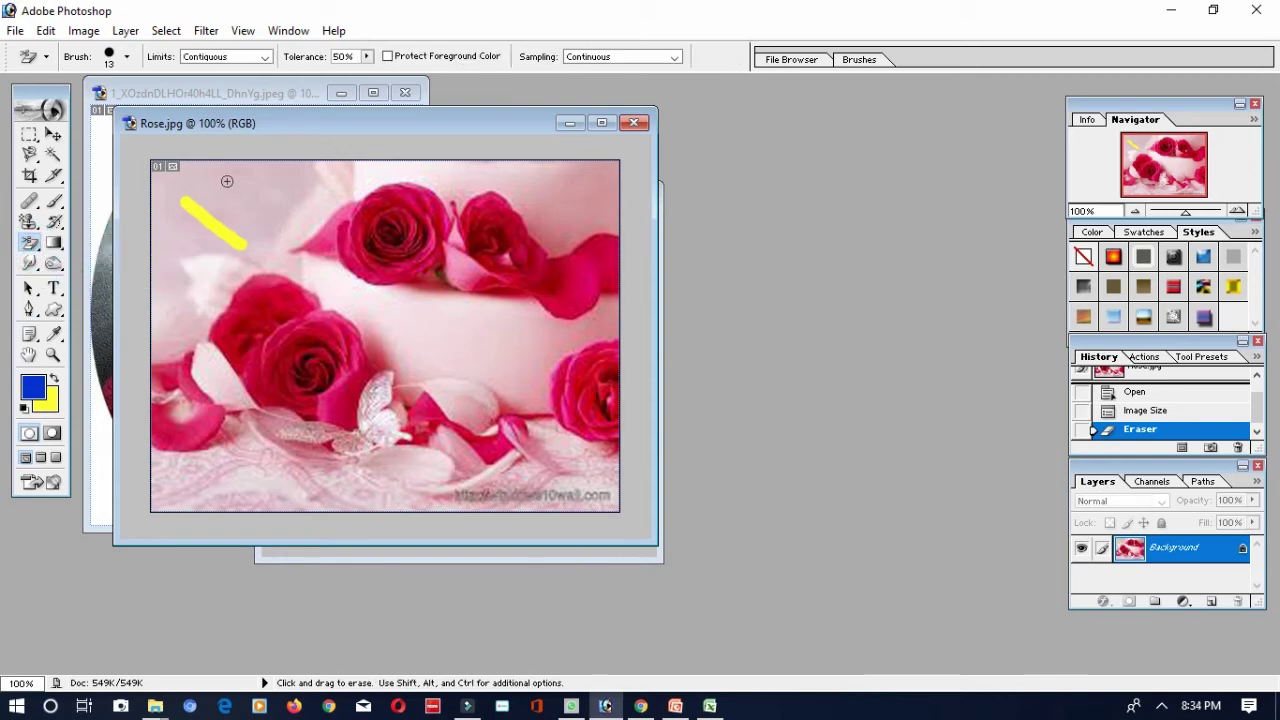
pyautogui.moveTo(228, 181)
pyautogui.mouseDown()
pyautogui.moveTo(268, 212)
pyautogui.moveTo(245, 180)
pyautogui.moveTo(206, 194)
pyautogui.moveTo(243, 186)
pyautogui.moveTo(267, 210)
pyautogui.mouseUp()
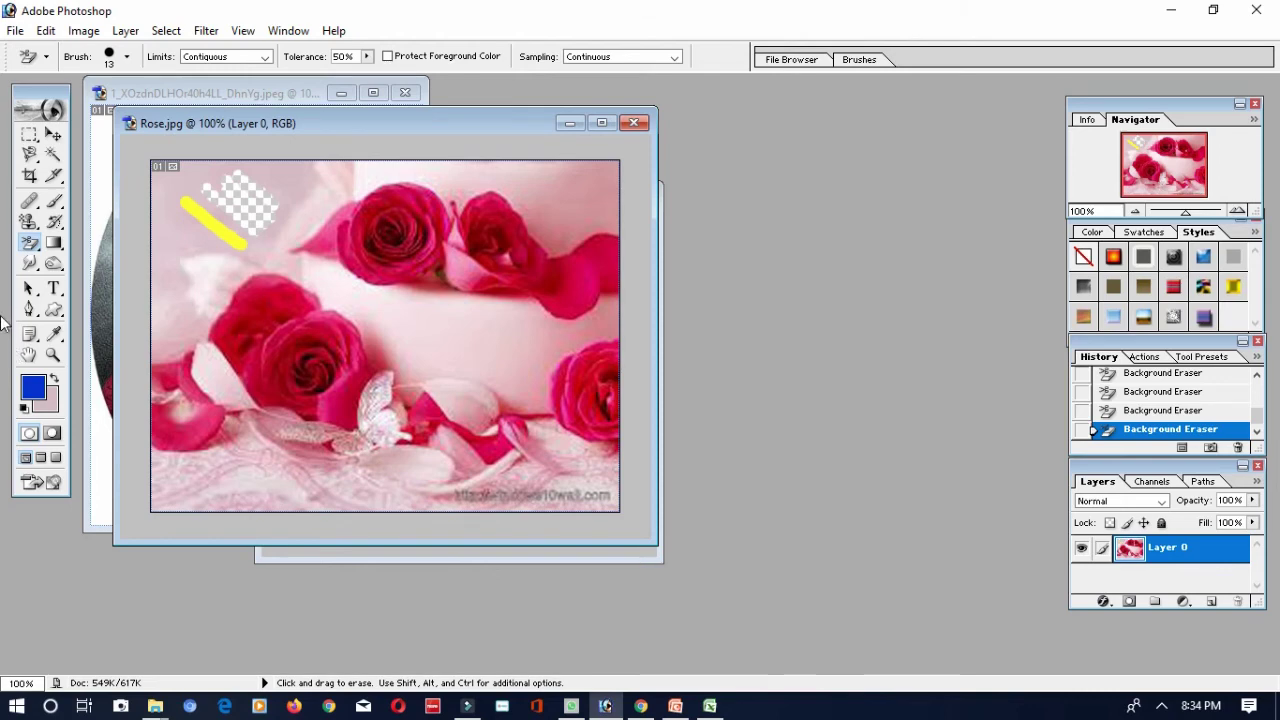
# Magic-erase the pink background, the right-edge patch, the light spots in the right rose and the bottom area.
pyautogui.click(30, 243)
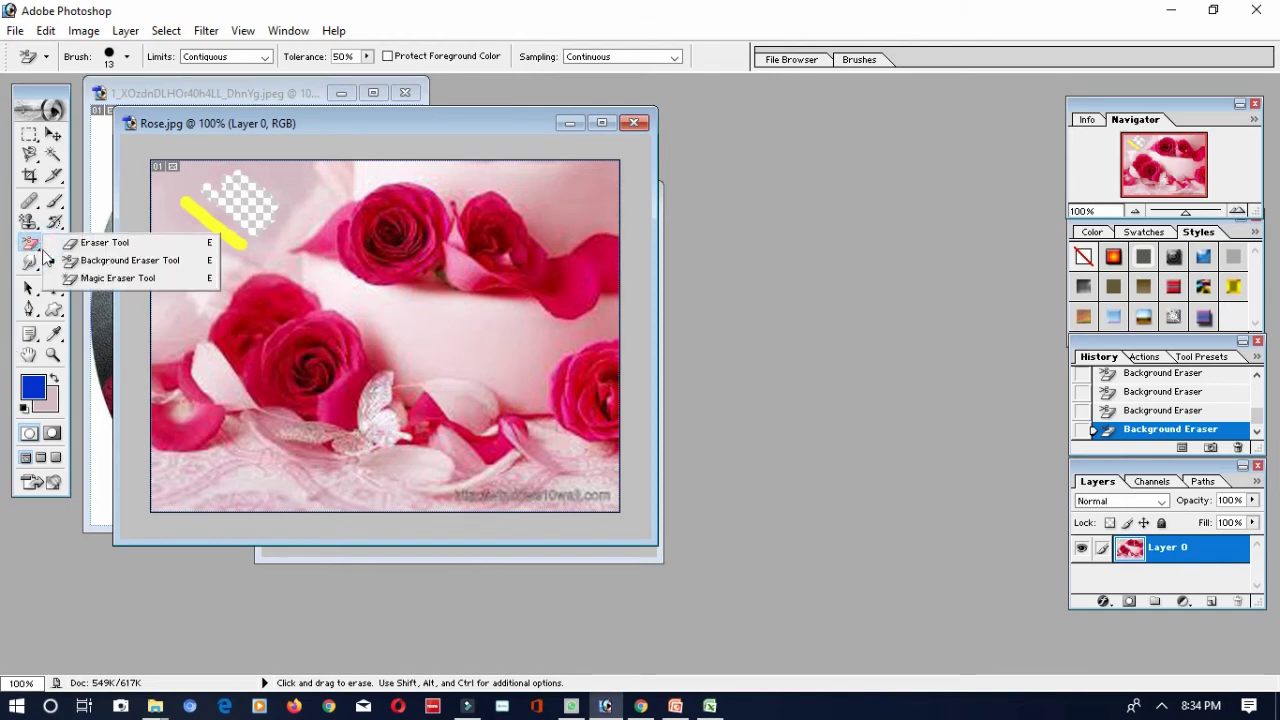
pyautogui.click(95, 278)
pyautogui.click(209, 290)
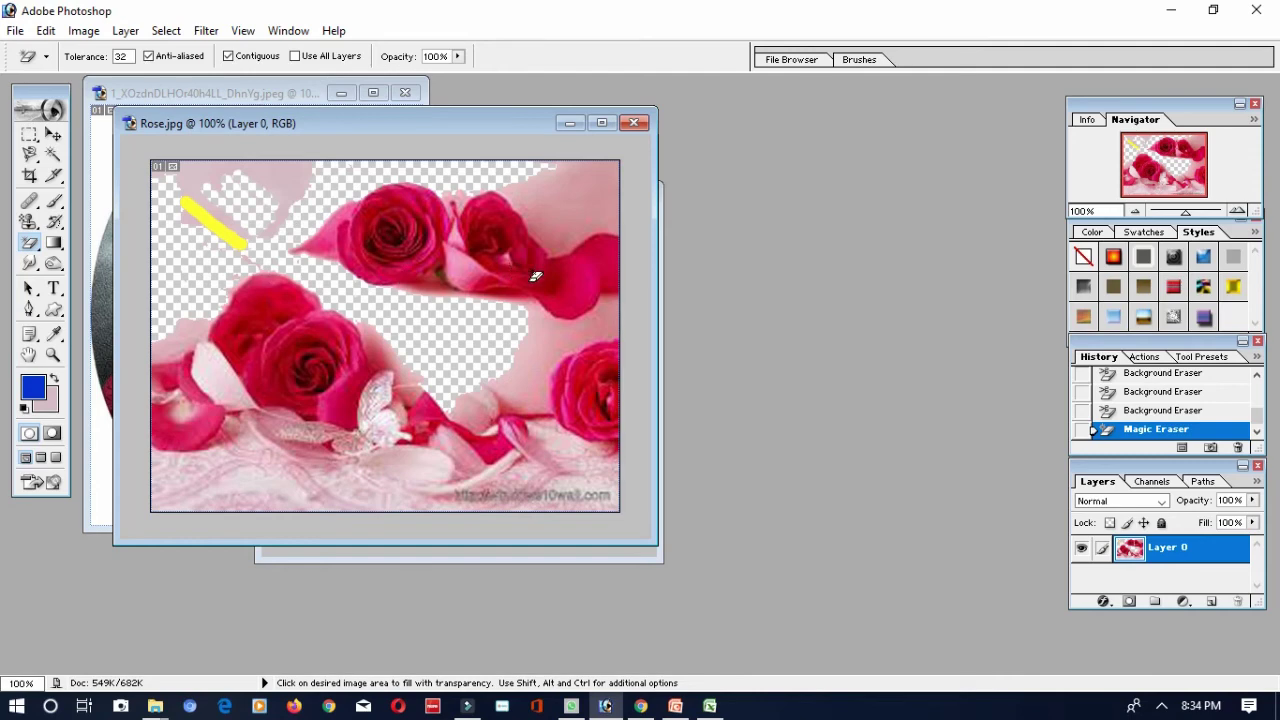
pyautogui.click(582, 280)
pyautogui.click(592, 386)
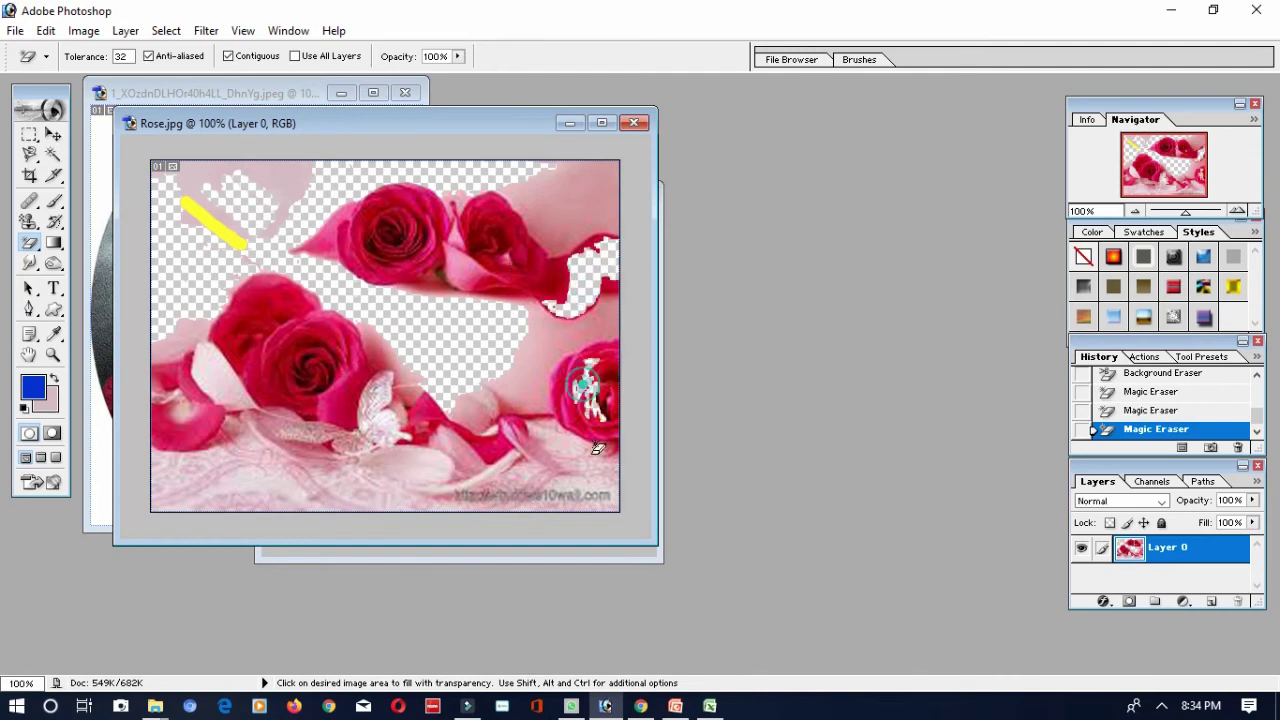
pyautogui.click(588, 396)
pyautogui.click(550, 445)
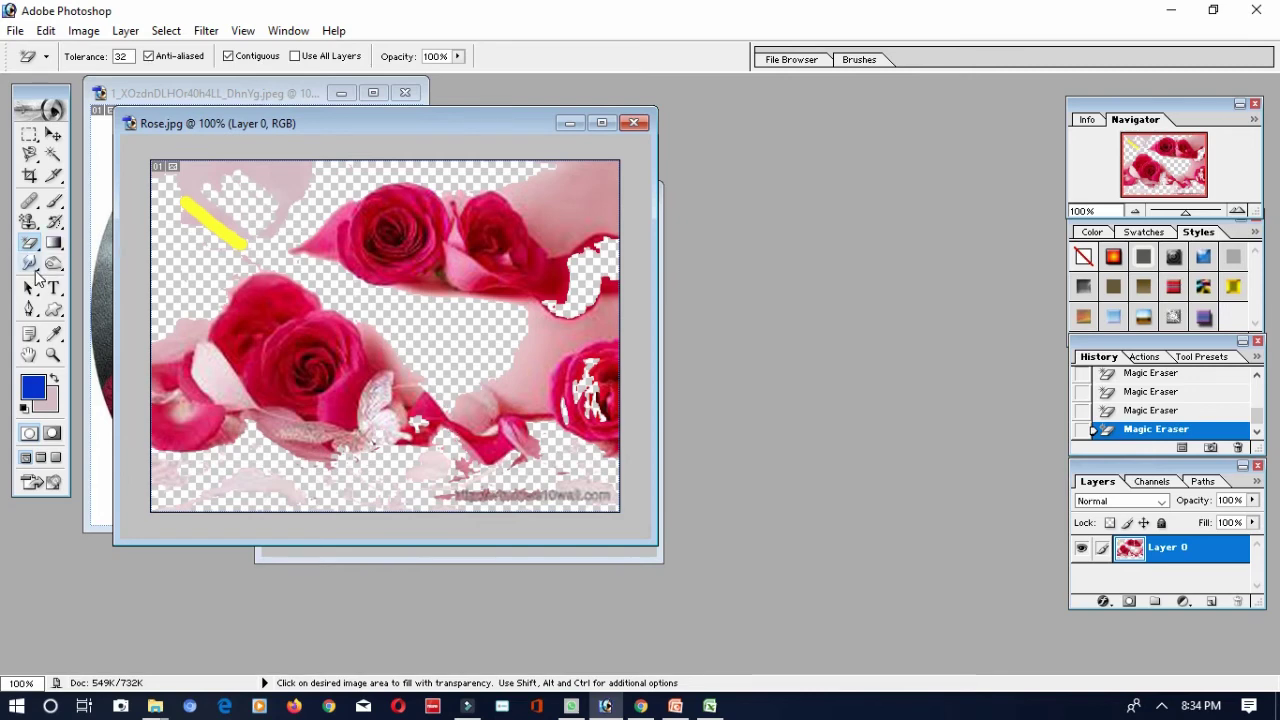
pyautogui.moveTo(29, 263)
pyautogui.mouseDown()
pyautogui.moveTo(45, 280)
pyautogui.moveTo(88, 278)
pyautogui.moveTo(88, 297)
pyautogui.moveTo(82, 263)
pyautogui.mouseUp()
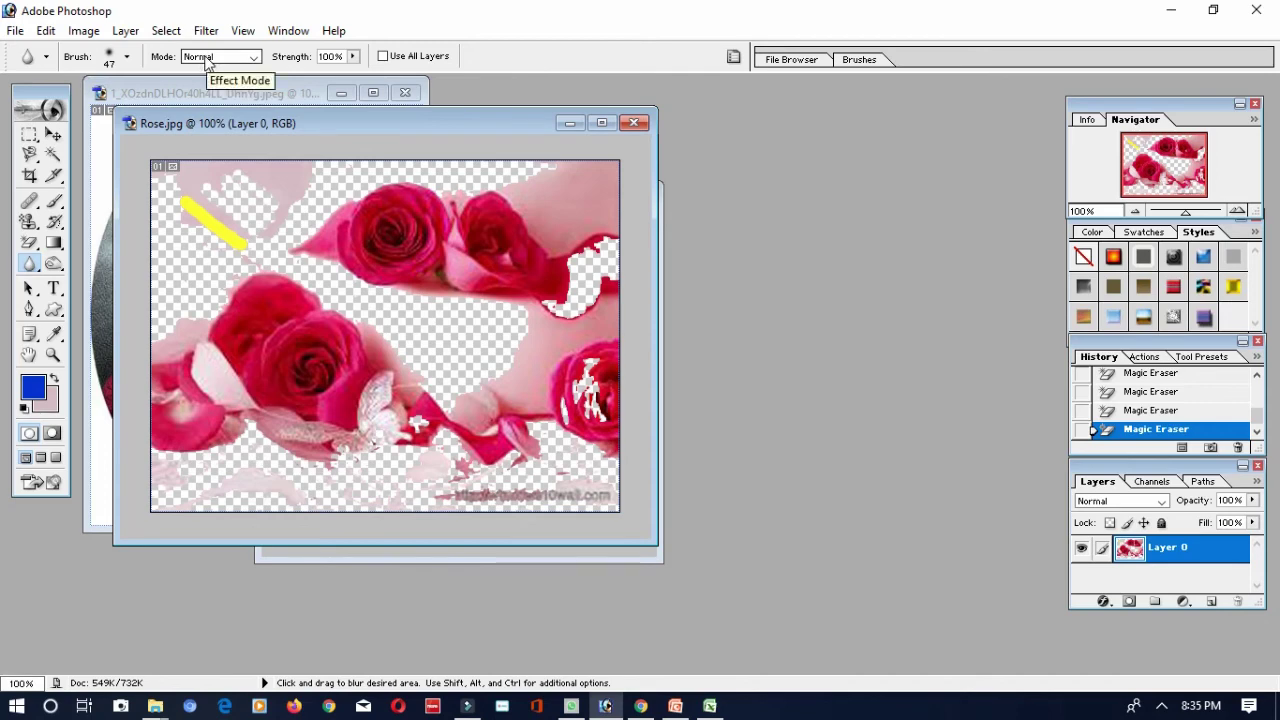
# Blur the upper roses in Rose.jpg, then the portrait's face and the cyan spot on its eye.
pyautogui.click(357, 198)
pyautogui.moveTo(384, 198)
pyautogui.mouseDown()
pyautogui.moveTo(424, 235)
pyautogui.moveTo(380, 214)
pyautogui.moveTo(391, 208)
pyautogui.moveTo(497, 288)
pyautogui.moveTo(400, 230)
pyautogui.moveTo(390, 185)
pyautogui.moveTo(414, 228)
pyautogui.moveTo(350, 228)
pyautogui.mouseUp()
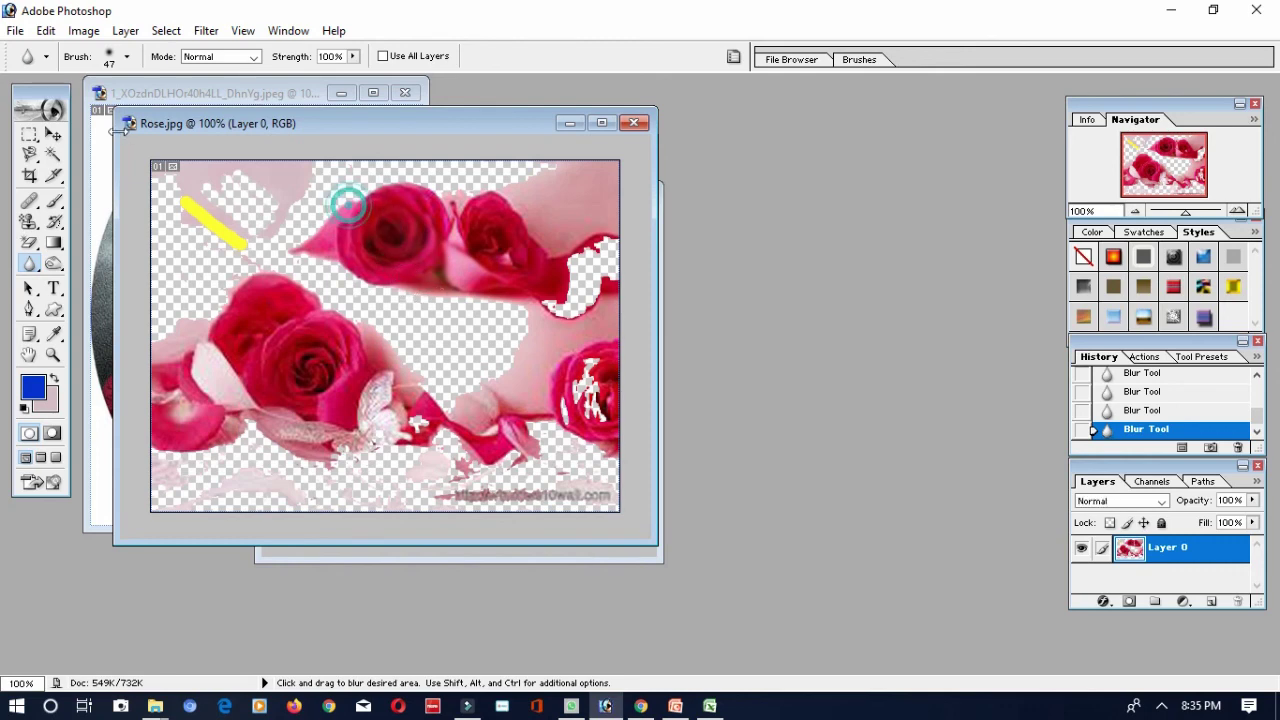
pyautogui.click(114, 104)
pyautogui.moveTo(228, 180)
pyautogui.mouseDown()
pyautogui.moveTo(270, 305)
pyautogui.moveTo(245, 203)
pyautogui.moveTo(288, 285)
pyautogui.moveTo(275, 197)
pyautogui.moveTo(305, 287)
pyautogui.moveTo(330, 286)
pyautogui.moveTo(330, 275)
pyautogui.moveTo(321, 287)
pyautogui.moveTo(285, 270)
pyautogui.mouseUp()
pyautogui.moveTo(262, 212); pyautogui.dragTo(266, 216)
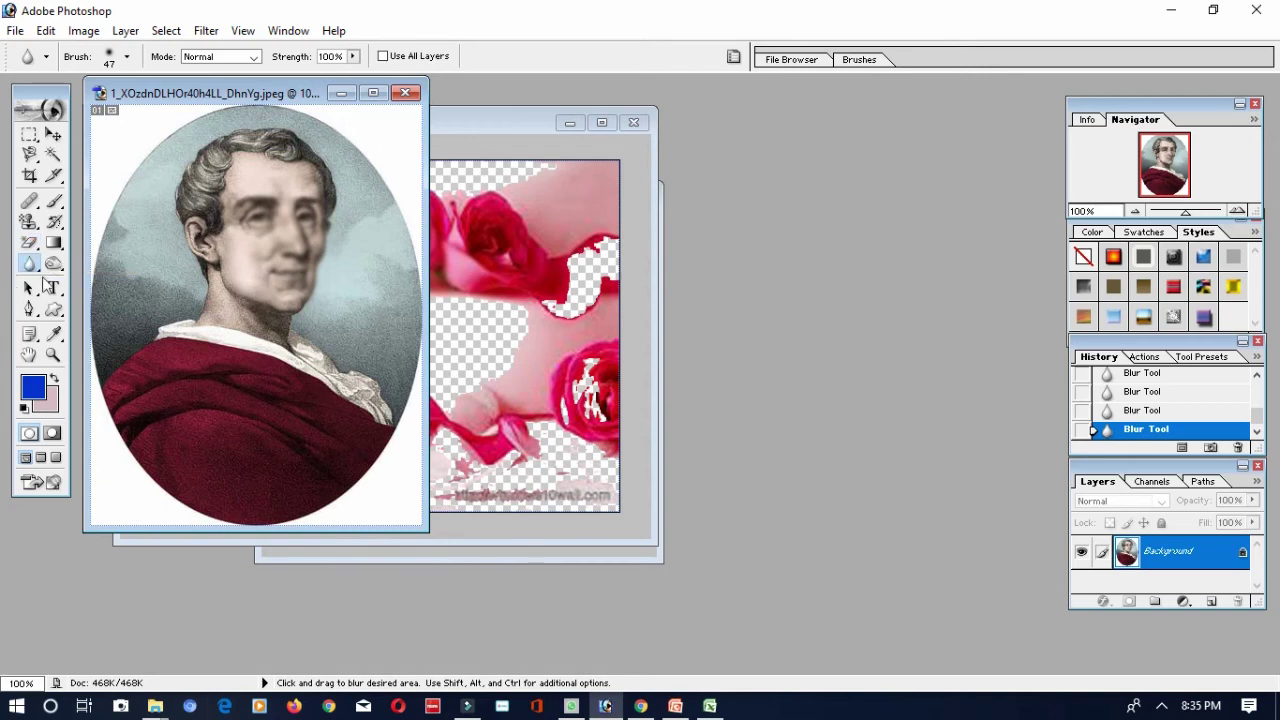
# Sharpen the portrait's eye and forehead, then the upper roses and upper-right rose petals in Rose.jpg.
pyautogui.moveTo(38, 272); pyautogui.dragTo(68, 280)
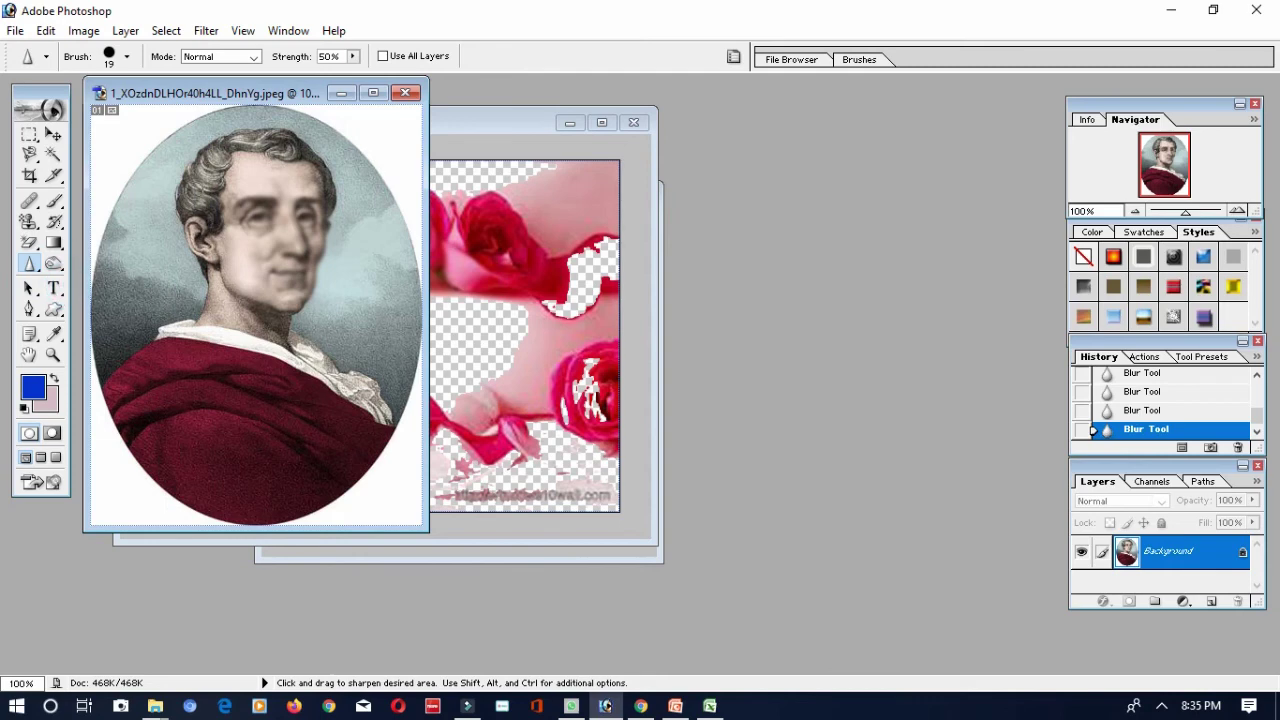
pyautogui.moveTo(241, 198)
pyautogui.mouseDown()
pyautogui.moveTo(272, 262)
pyautogui.moveTo(248, 180)
pyautogui.moveTo(288, 213)
pyautogui.moveTo(322, 275)
pyautogui.moveTo(297, 187)
pyautogui.moveTo(280, 208)
pyautogui.moveTo(233, 170)
pyautogui.mouseUp()
pyautogui.click(443, 304)
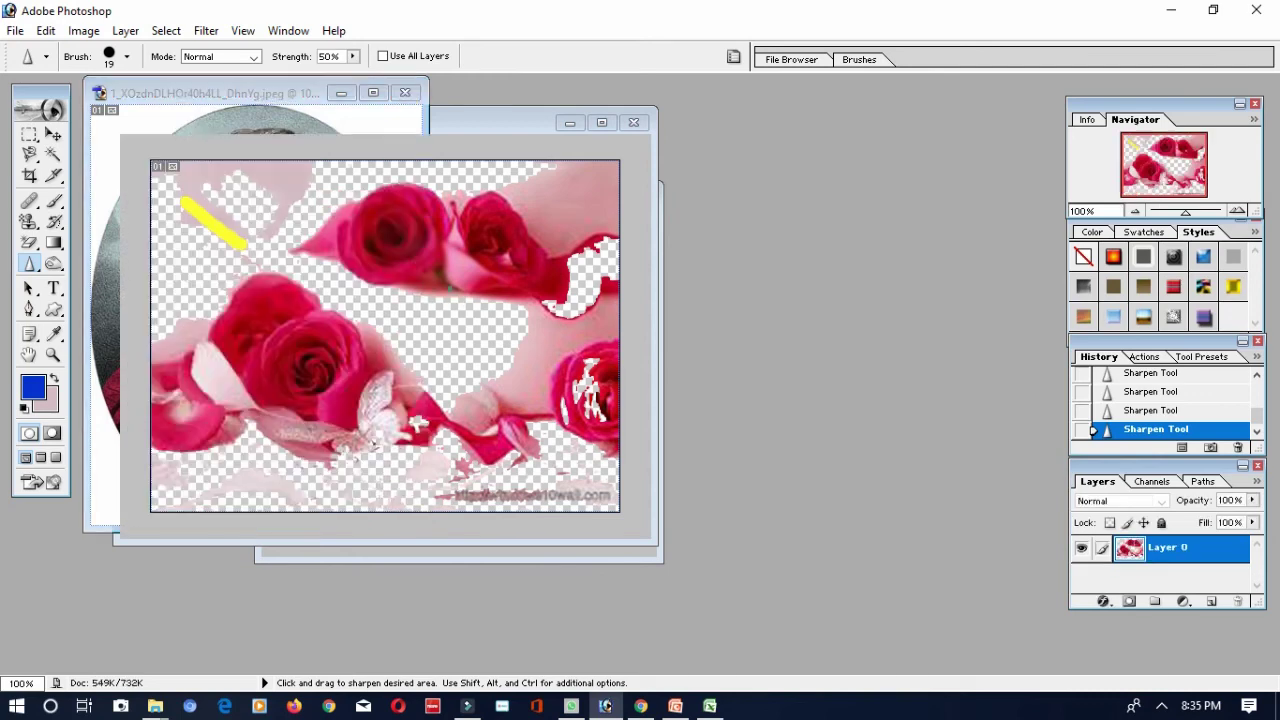
pyautogui.moveTo(370, 215); pyautogui.dragTo(395, 228)
pyautogui.moveTo(400, 200)
pyautogui.mouseDown()
pyautogui.moveTo(477, 204)
pyautogui.moveTo(492, 231)
pyautogui.moveTo(470, 200)
pyautogui.mouseUp()
pyautogui.moveTo(514, 240); pyautogui.dragTo(512, 236)
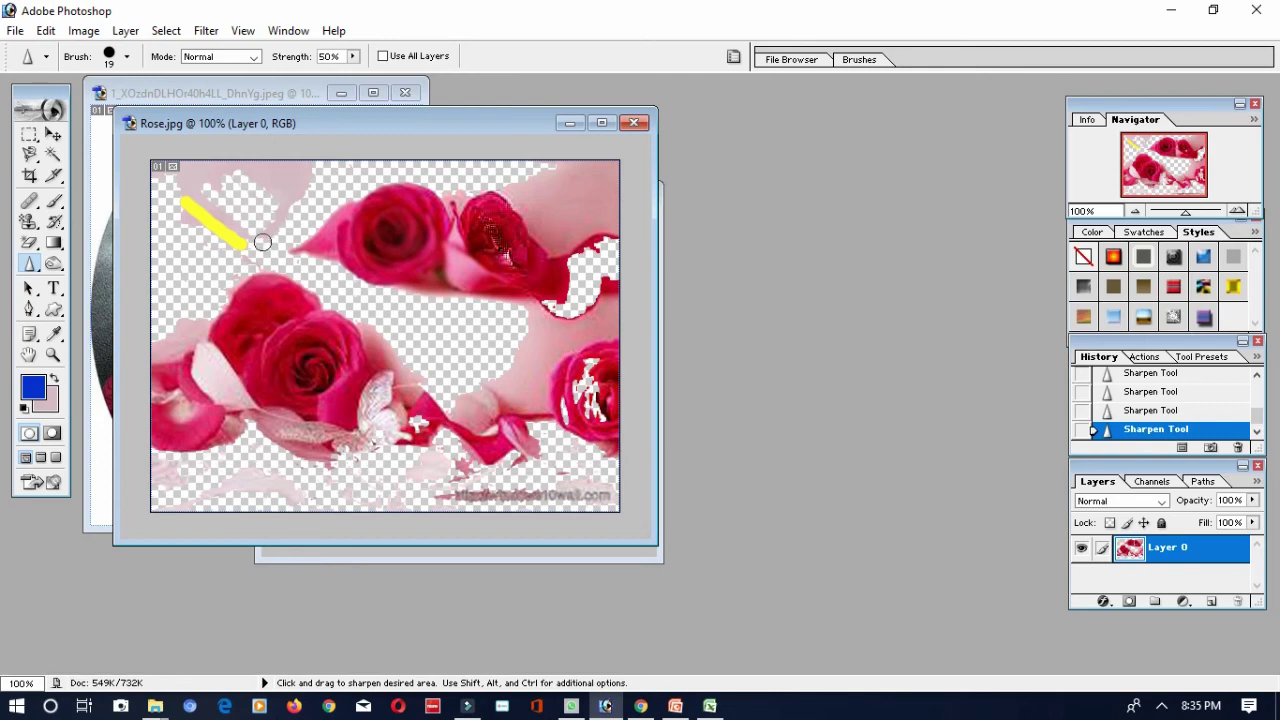
# Set up the Smudge Tool with a 9 px brush, Normal mode and 72% strength.
pyautogui.click(30, 264)
pyautogui.click(100, 299)
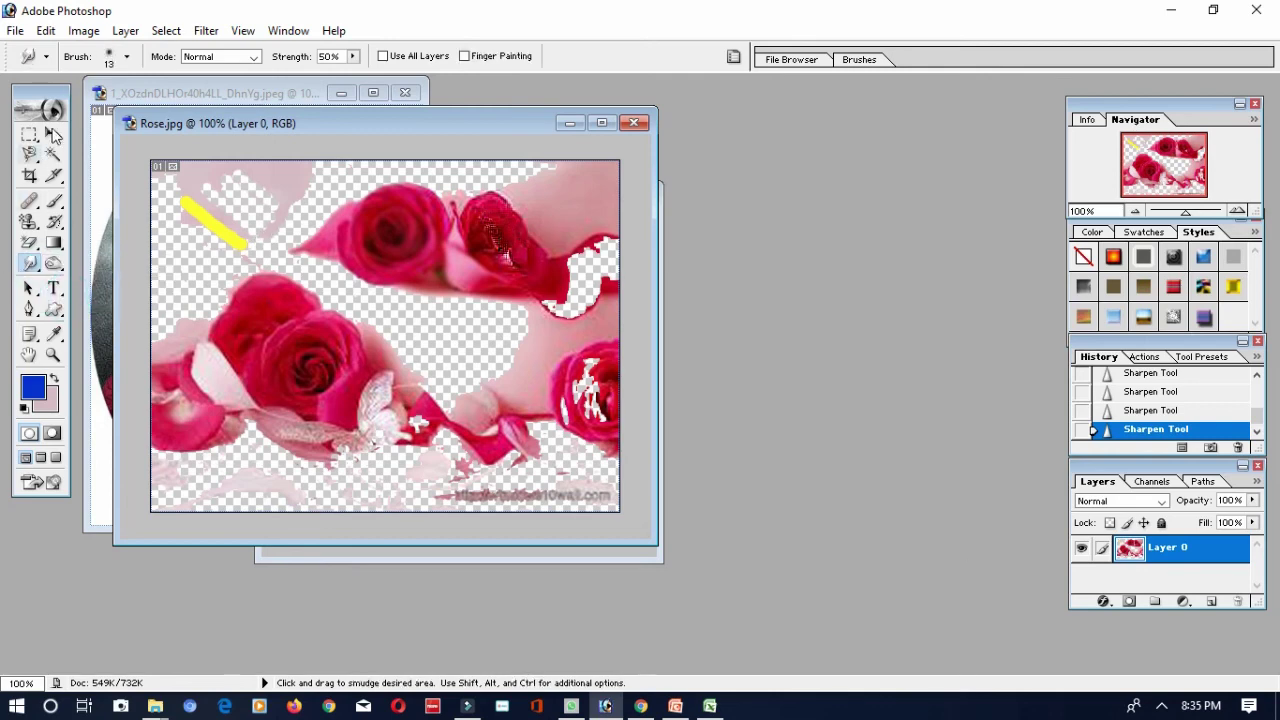
pyautogui.click(126, 58)
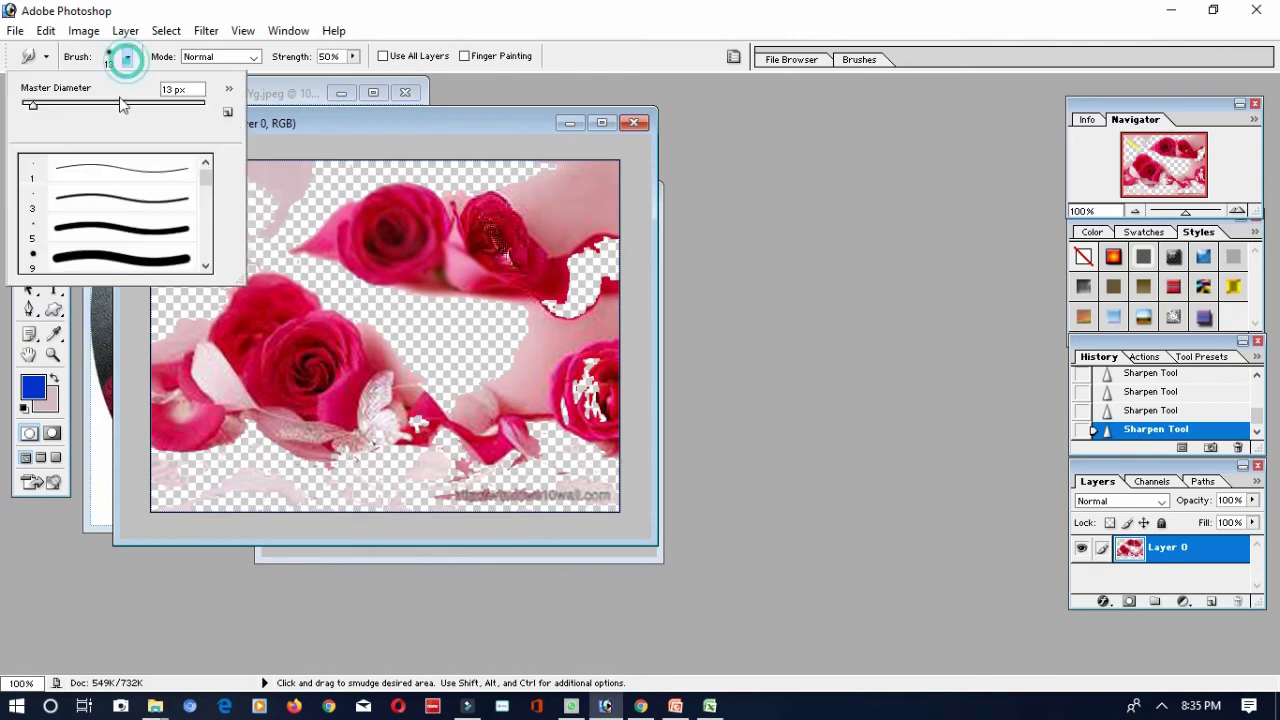
pyautogui.scroll(-1, 90, 246)
pyautogui.click(84, 246)
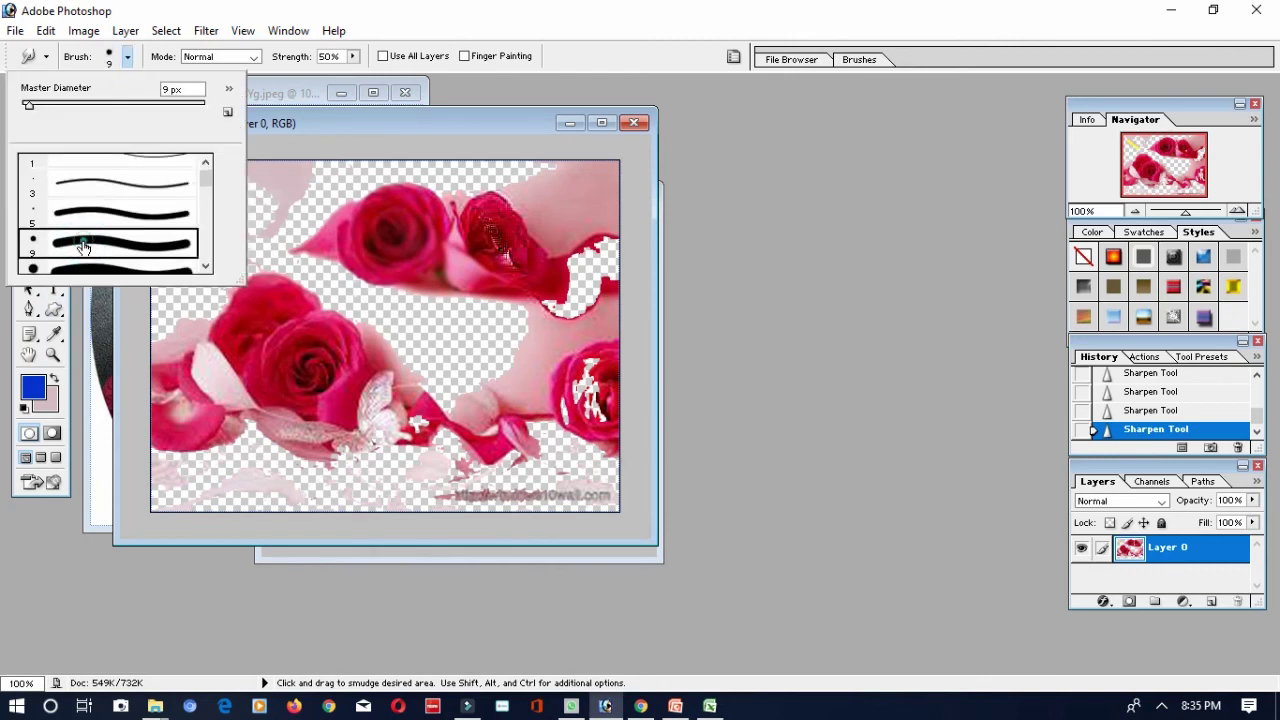
pyautogui.click(216, 57)
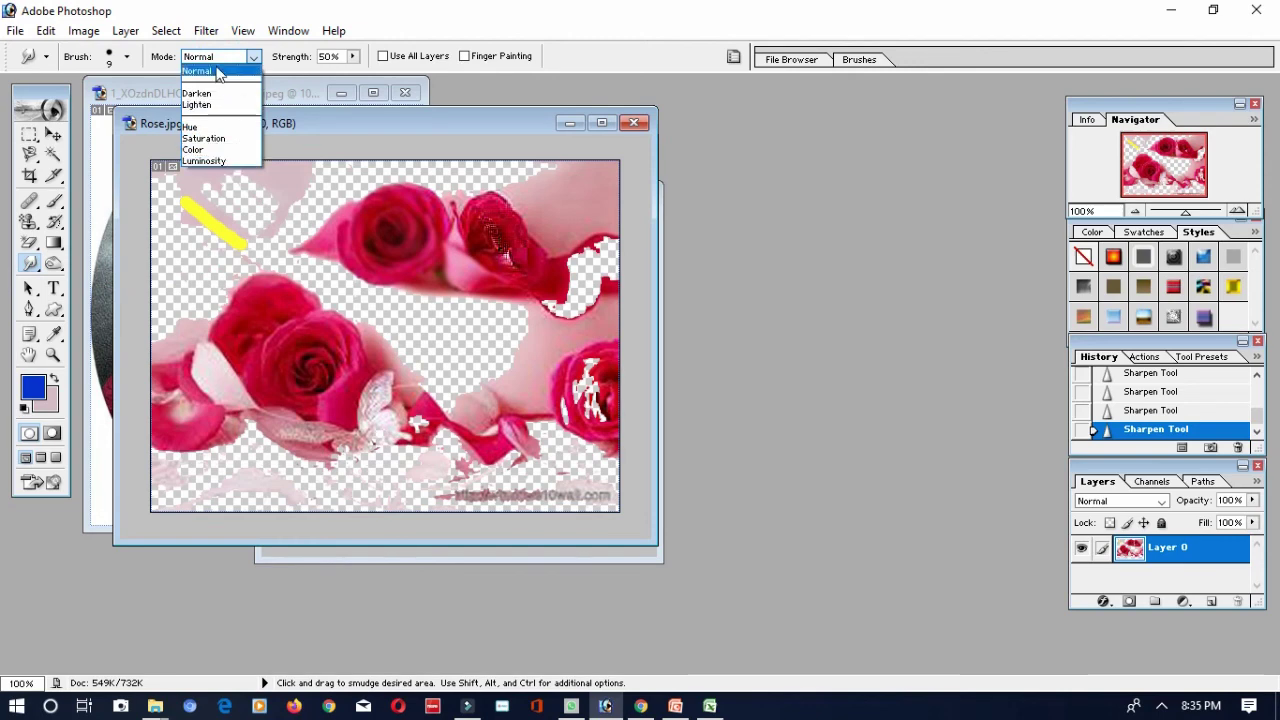
pyautogui.click(213, 77)
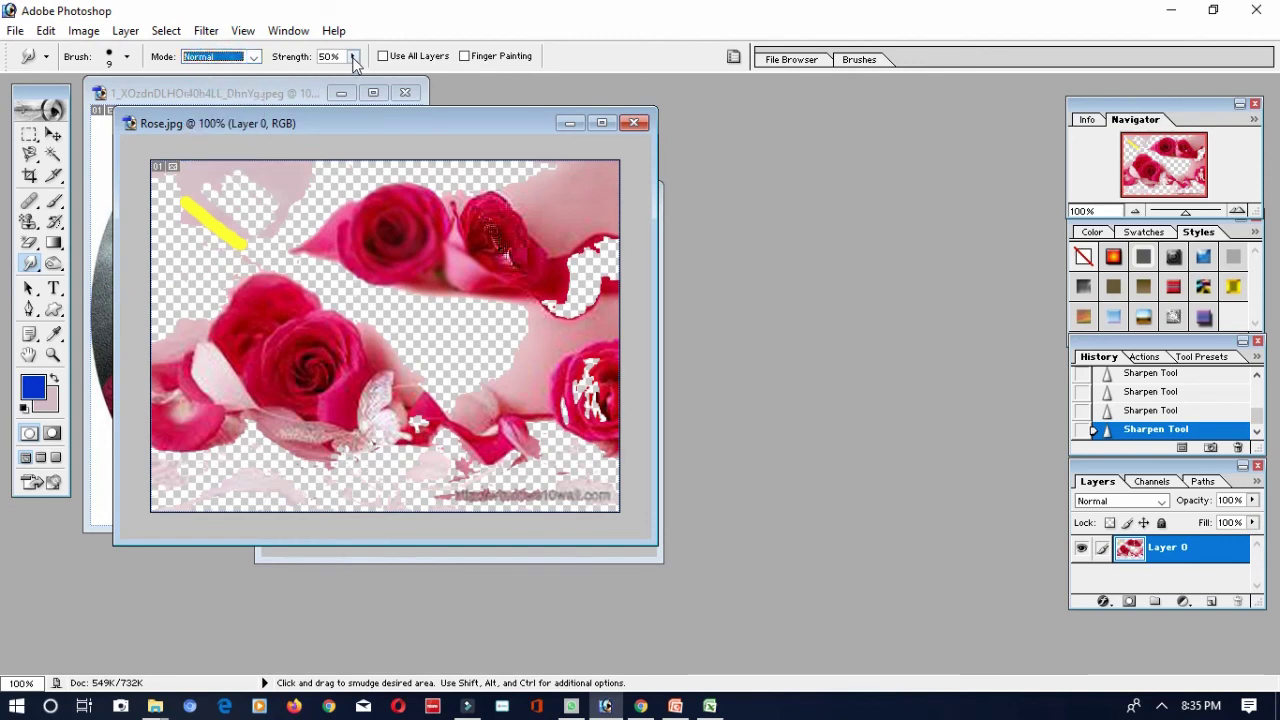
pyautogui.moveTo(354, 62); pyautogui.dragTo(376, 92)
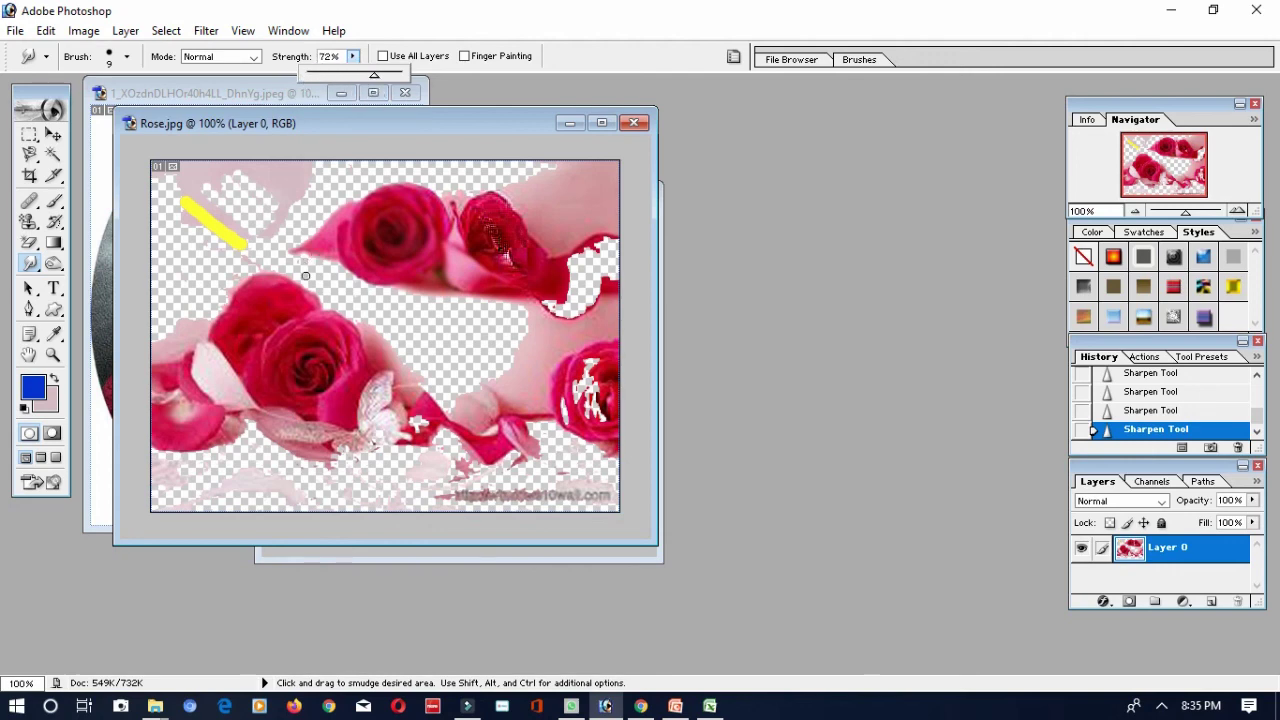
# Smudge the lower-left rose and drag it downward into dripping streaks.
pyautogui.click(229, 300)
pyautogui.click(263, 303)
pyautogui.click(240, 300)
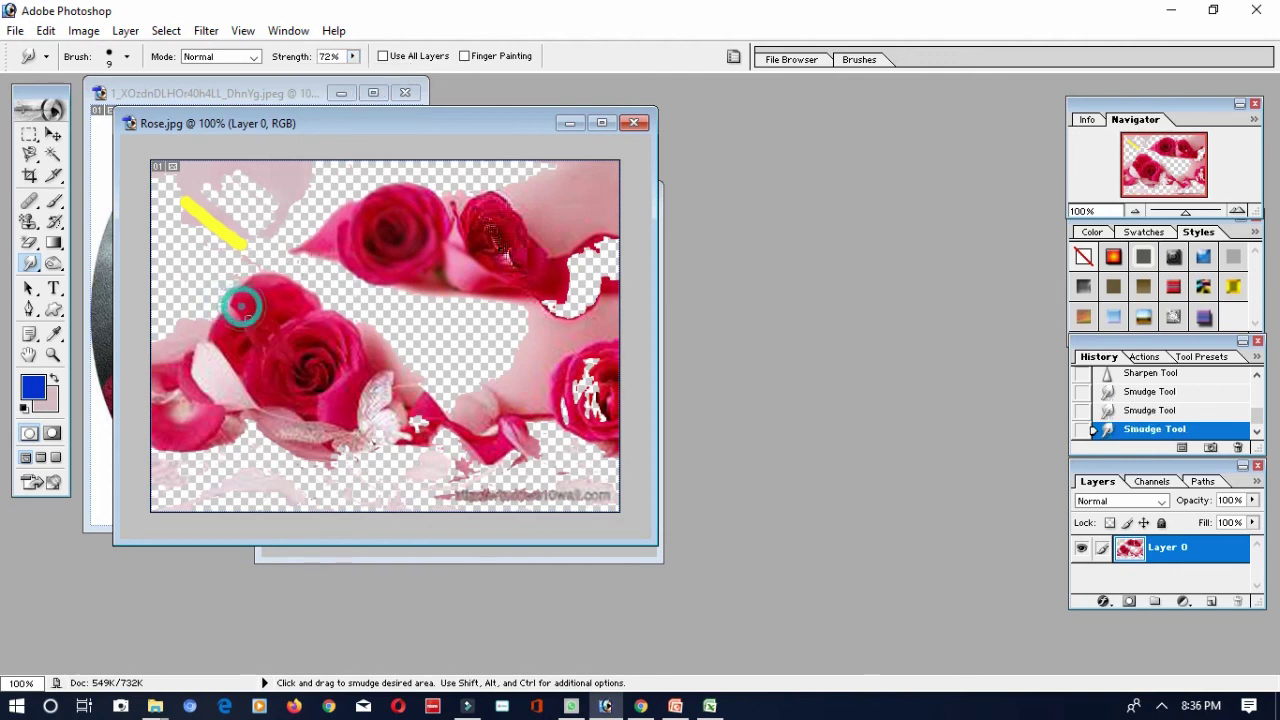
pyautogui.click(244, 304)
pyautogui.moveTo(243, 304)
pyautogui.mouseDown()
pyautogui.moveTo(246, 323)
pyautogui.moveTo(277, 297)
pyautogui.moveTo(322, 402)
pyautogui.moveTo(322, 438)
pyautogui.moveTo(312, 402)
pyautogui.moveTo(297, 409)
pyautogui.moveTo(300, 440)
pyautogui.moveTo(304, 401)
pyautogui.moveTo(292, 435)
pyautogui.moveTo(262, 440)
pyautogui.moveTo(280, 359)
pyautogui.moveTo(262, 388)
pyautogui.moveTo(271, 403)
pyautogui.moveTo(256, 400)
pyautogui.moveTo(240, 430)
pyautogui.moveTo(271, 391)
pyautogui.moveTo(308, 498)
pyautogui.mouseUp()
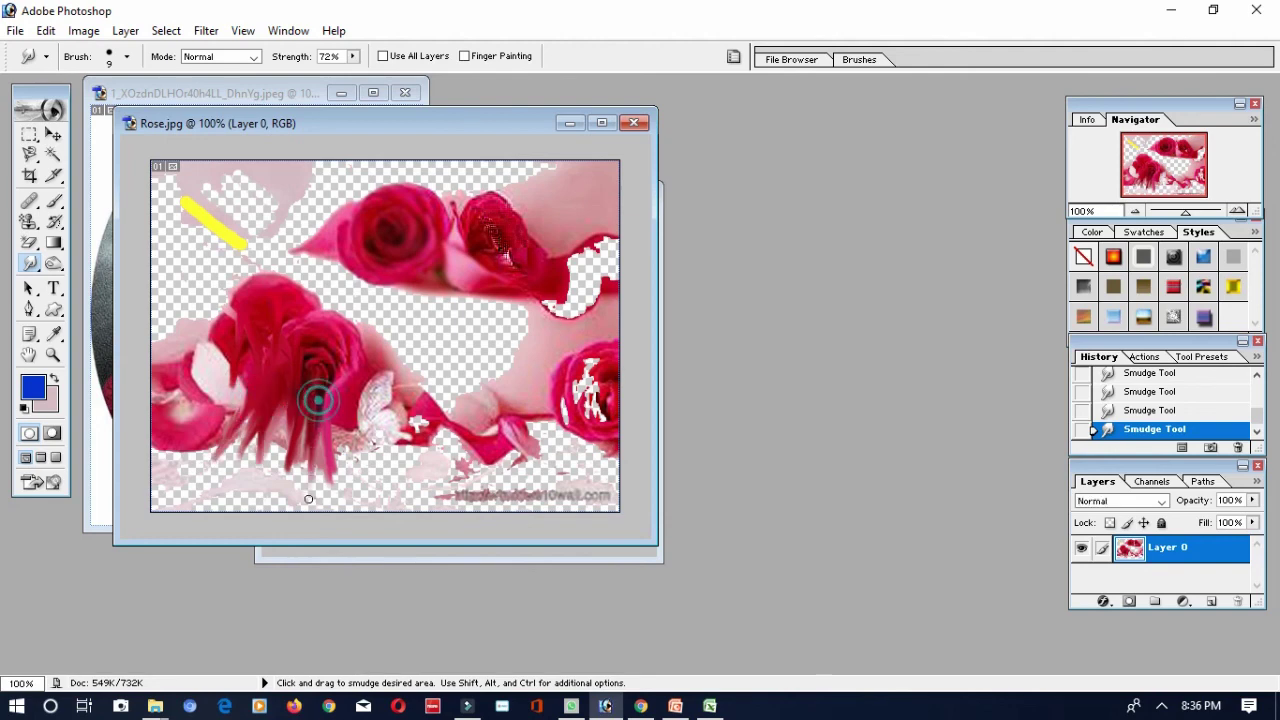
# Lighten the top-centre rose with the Dodge Tool at 70% exposure.
pyautogui.click(53, 263)
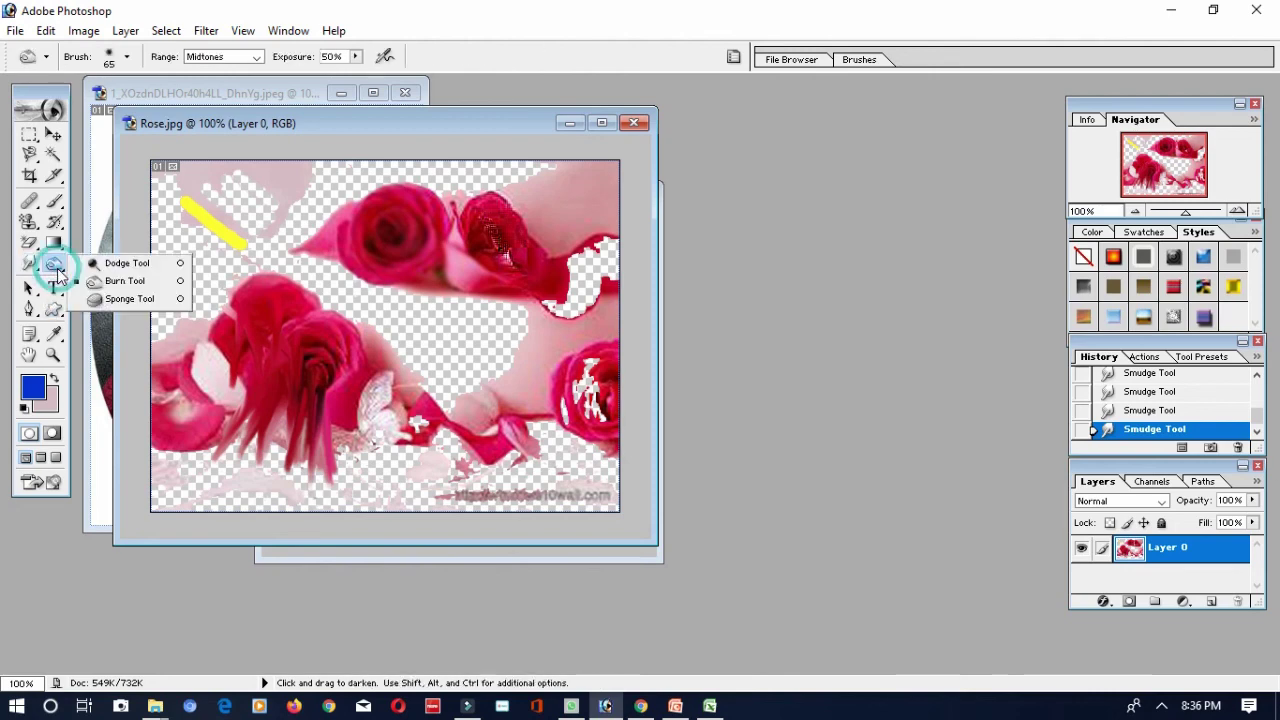
pyautogui.click(110, 262)
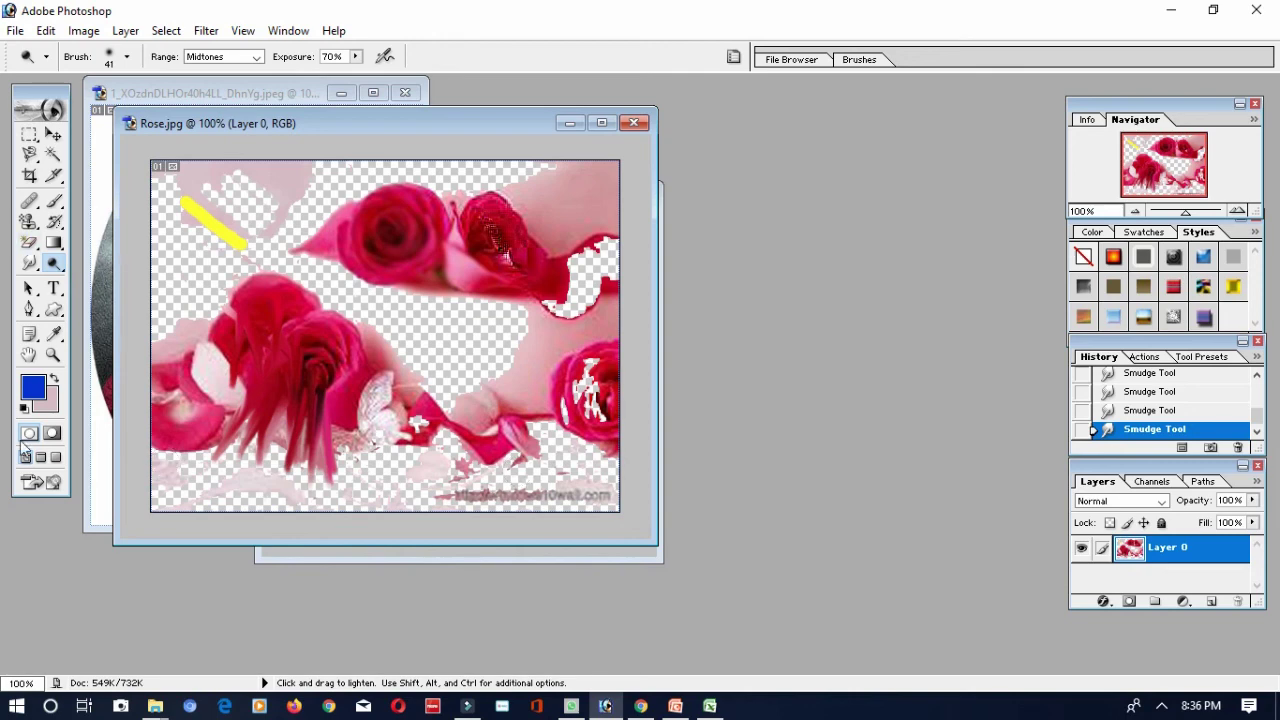
pyautogui.moveTo(372, 266)
pyautogui.mouseDown()
pyautogui.moveTo(352, 232)
pyautogui.moveTo(412, 267)
pyautogui.moveTo(373, 206)
pyautogui.moveTo(433, 268)
pyautogui.moveTo(362, 226)
pyautogui.moveTo(407, 262)
pyautogui.moveTo(318, 228)
pyautogui.moveTo(365, 266)
pyautogui.moveTo(398, 271)
pyautogui.moveTo(387, 247)
pyautogui.moveTo(459, 278)
pyautogui.mouseUp()
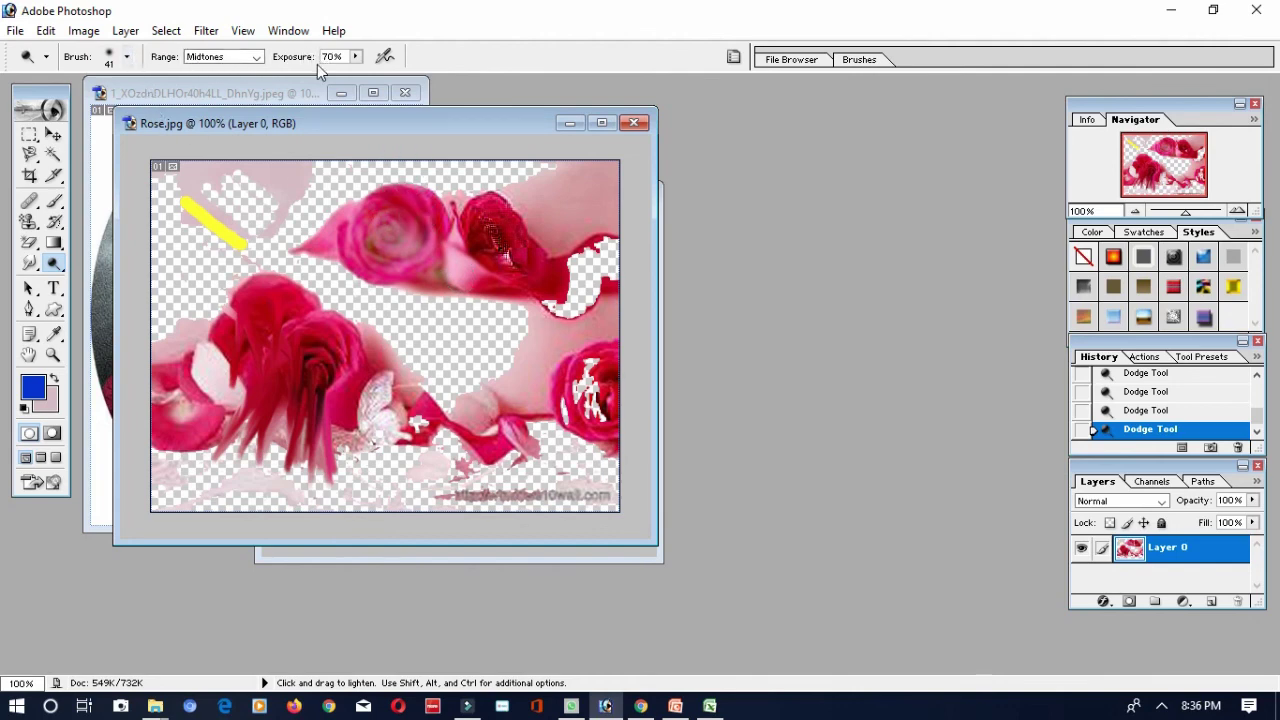
pyautogui.moveTo(330, 214); pyautogui.dragTo(392, 268)
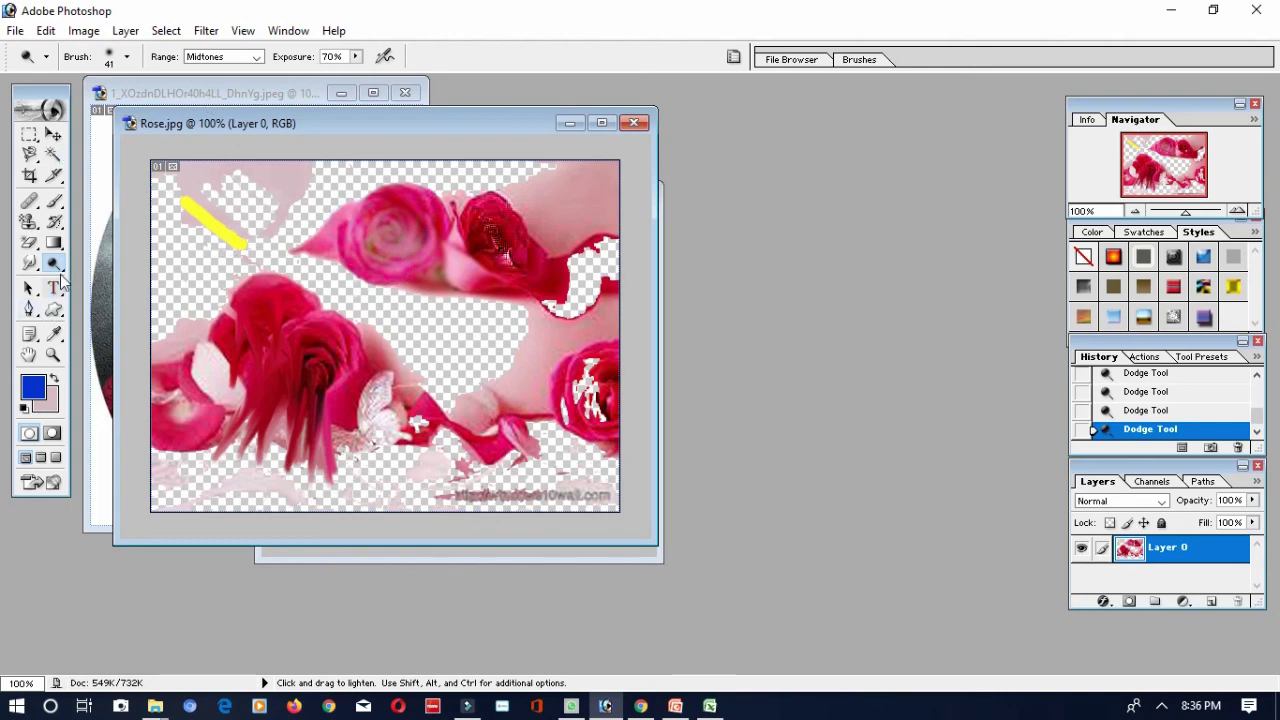
# Darken parts of the top-centre rose with the Burn Tool at 50% exposure.
pyautogui.moveTo(55, 263); pyautogui.dragTo(98, 286)
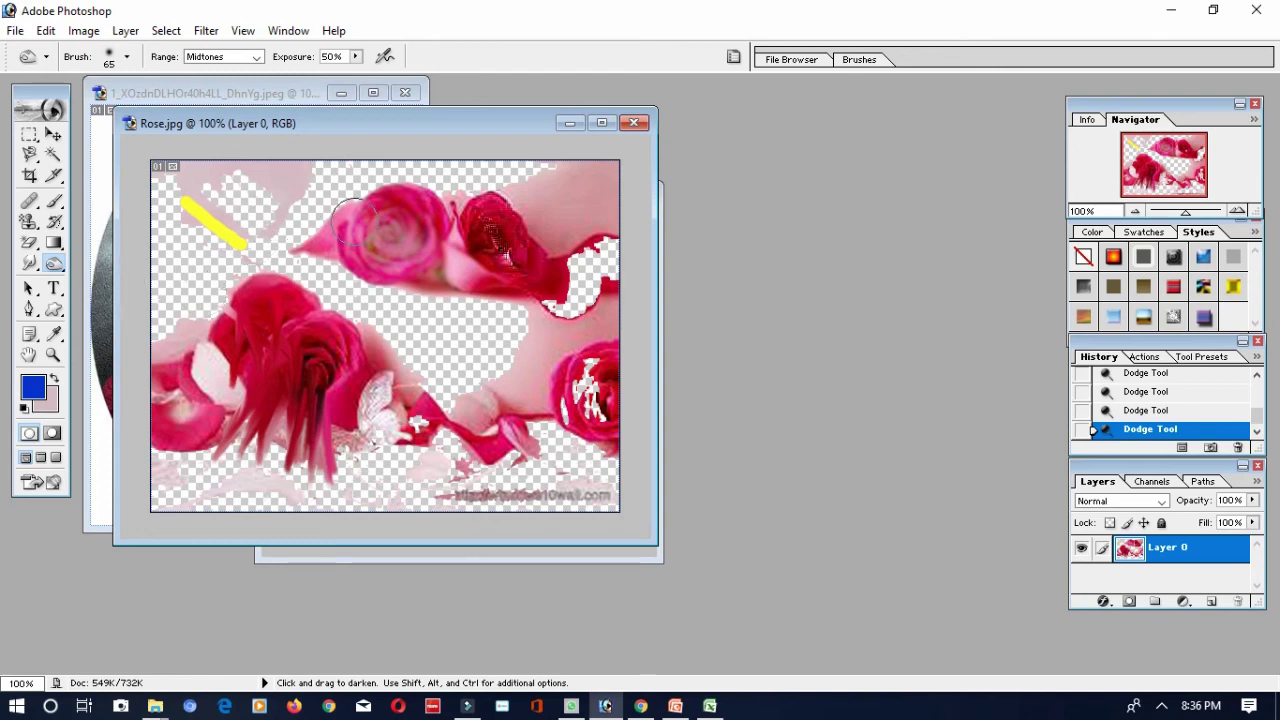
pyautogui.click(380, 240)
pyautogui.moveTo(400, 245)
pyautogui.mouseDown()
pyautogui.moveTo(372, 226)
pyautogui.moveTo(367, 243)
pyautogui.moveTo(349, 224)
pyautogui.moveTo(375, 209)
pyautogui.moveTo(430, 265)
pyautogui.mouseUp()
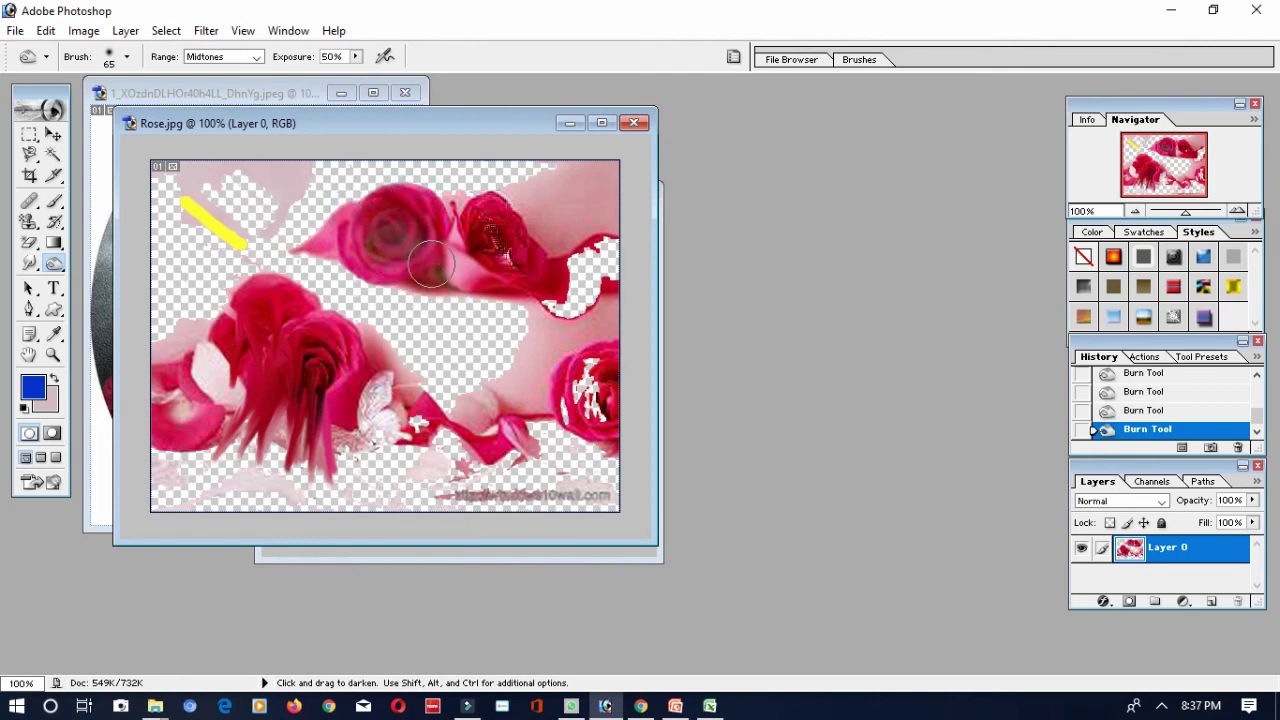